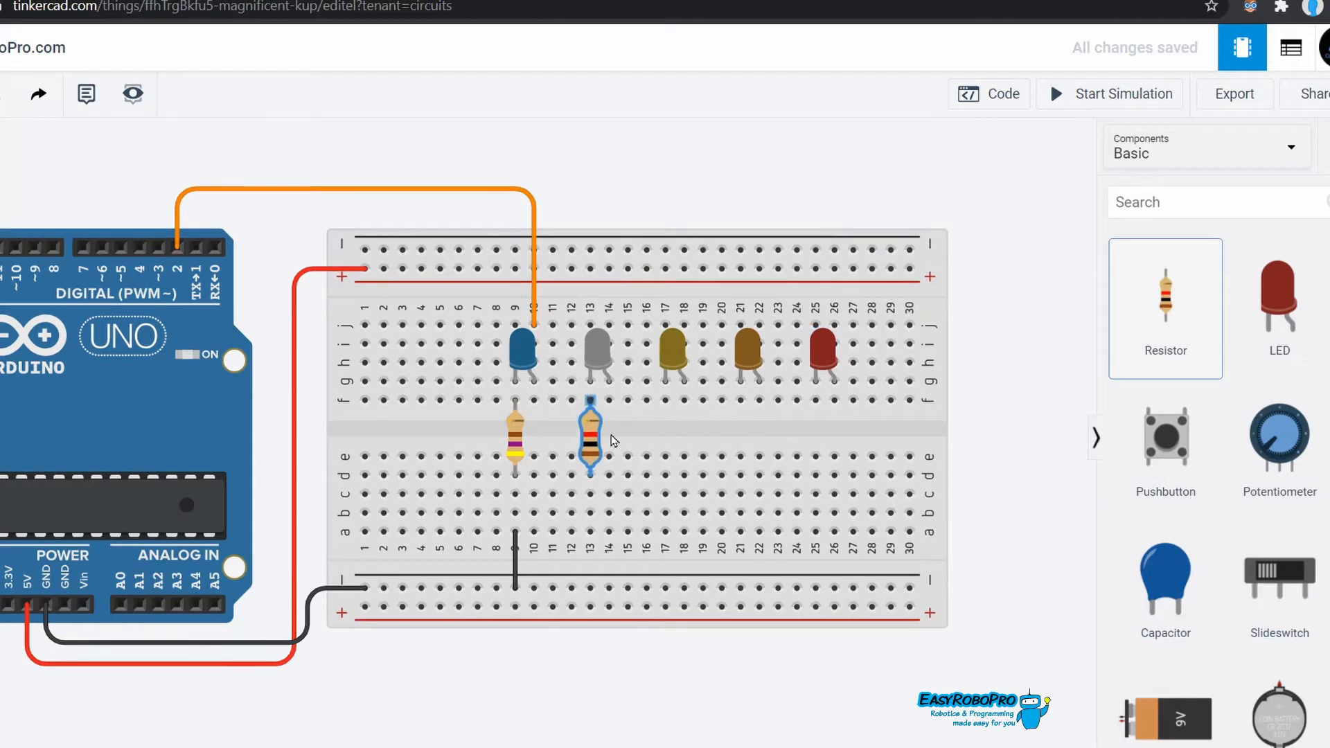
Place a resistor across the breadboard's center gap beneath each of the white, yellow, orange and red LEDs.
{"action": "left_click", "coordinate": [607, 438]}
{"action": "left_click", "coordinate": [1166, 308]}
{"action": "left_click", "coordinate": [672, 441]}
{"action": "left_click", "coordinate": [1166, 309]}
{"action": "left_click", "coordinate": [741, 438]}
{"action": "left_click", "coordinate": [1166, 308]}
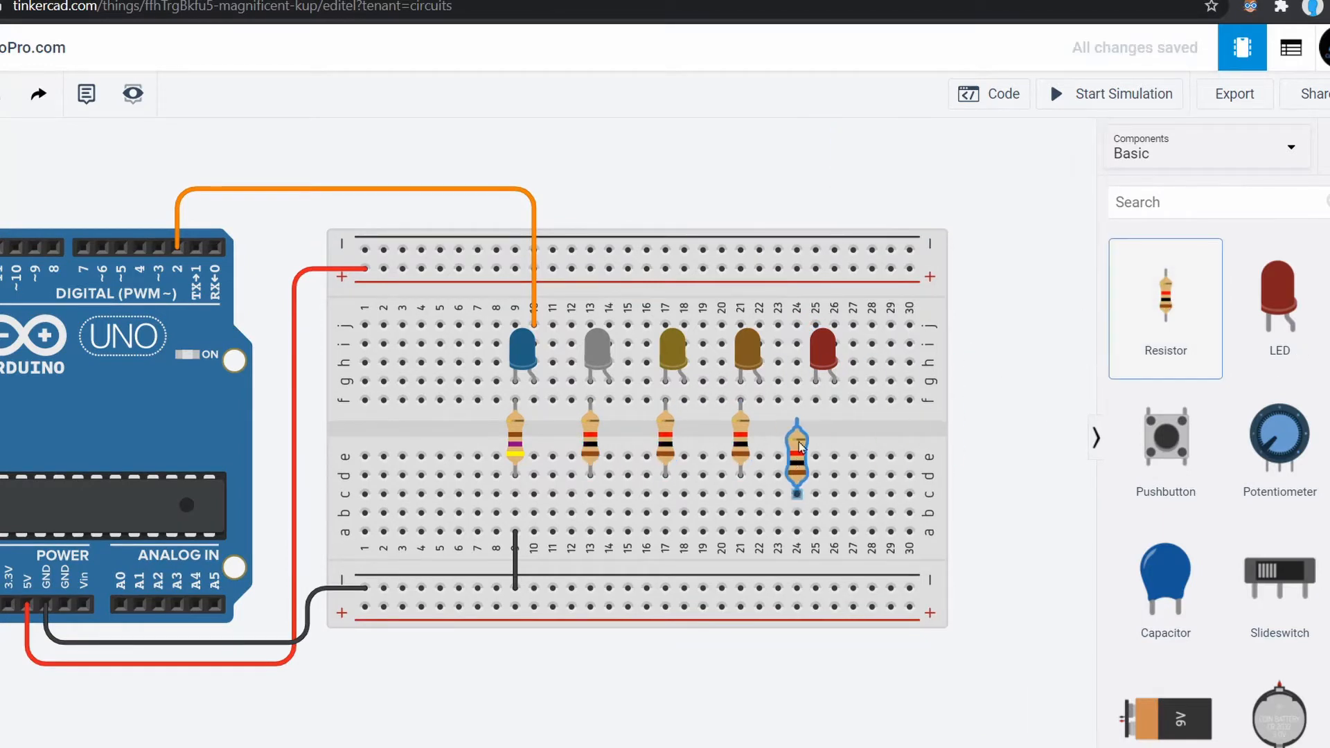
{"action": "left_click", "coordinate": [807, 443]}
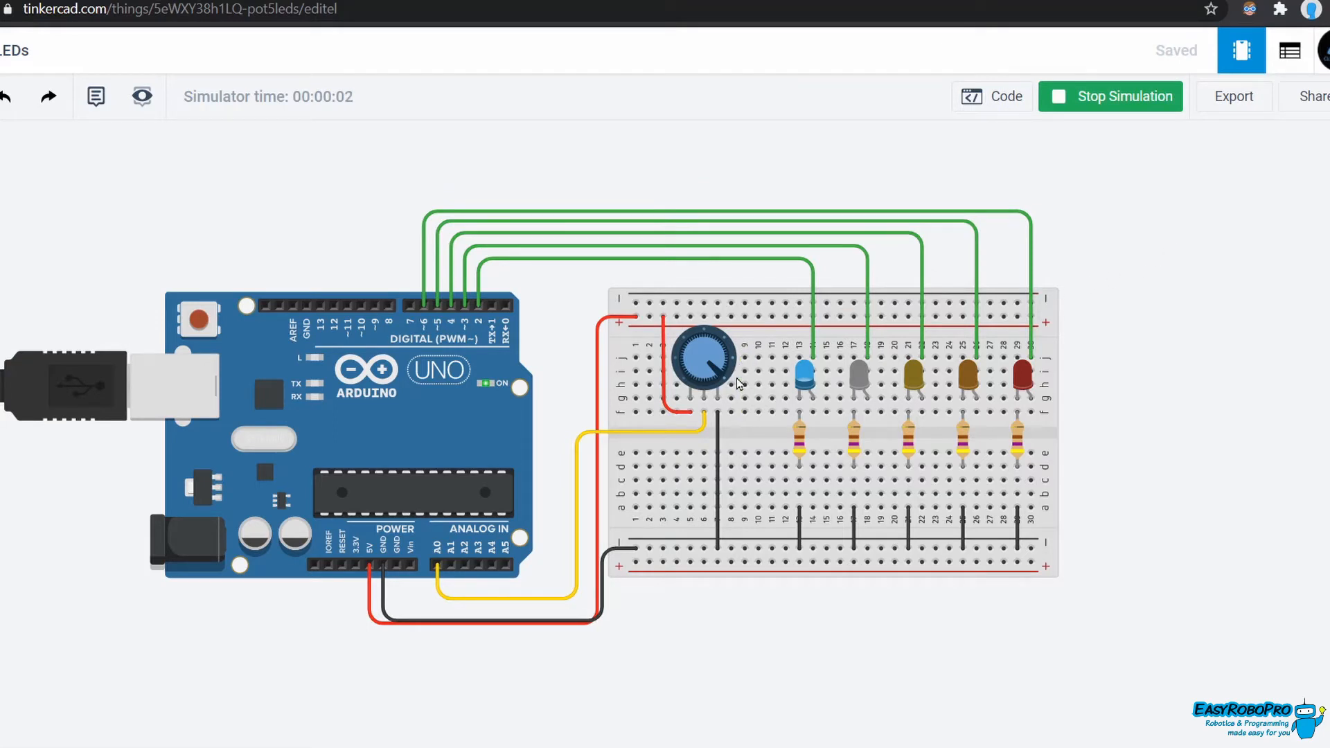
Turn the potentiometer knob in the running simulation to test how the five LEDs respond.
{"action": "mouse_move", "coordinate": [714, 376]}
{"action": "left_mouse_down"}
{"action": "mouse_move", "coordinate": [719, 350]}
{"action": "mouse_move", "coordinate": [696, 334]}
{"action": "mouse_move", "coordinate": [672, 367]}
{"action": "mouse_move", "coordinate": [677, 388]}
{"action": "mouse_move", "coordinate": [674, 366]}
{"action": "mouse_move", "coordinate": [704, 315]}
{"action": "mouse_move", "coordinate": [738, 339]}
{"action": "mouse_move", "coordinate": [708, 396]}
{"action": "mouse_move", "coordinate": [718, 361]}
{"action": "left_mouse_up"}
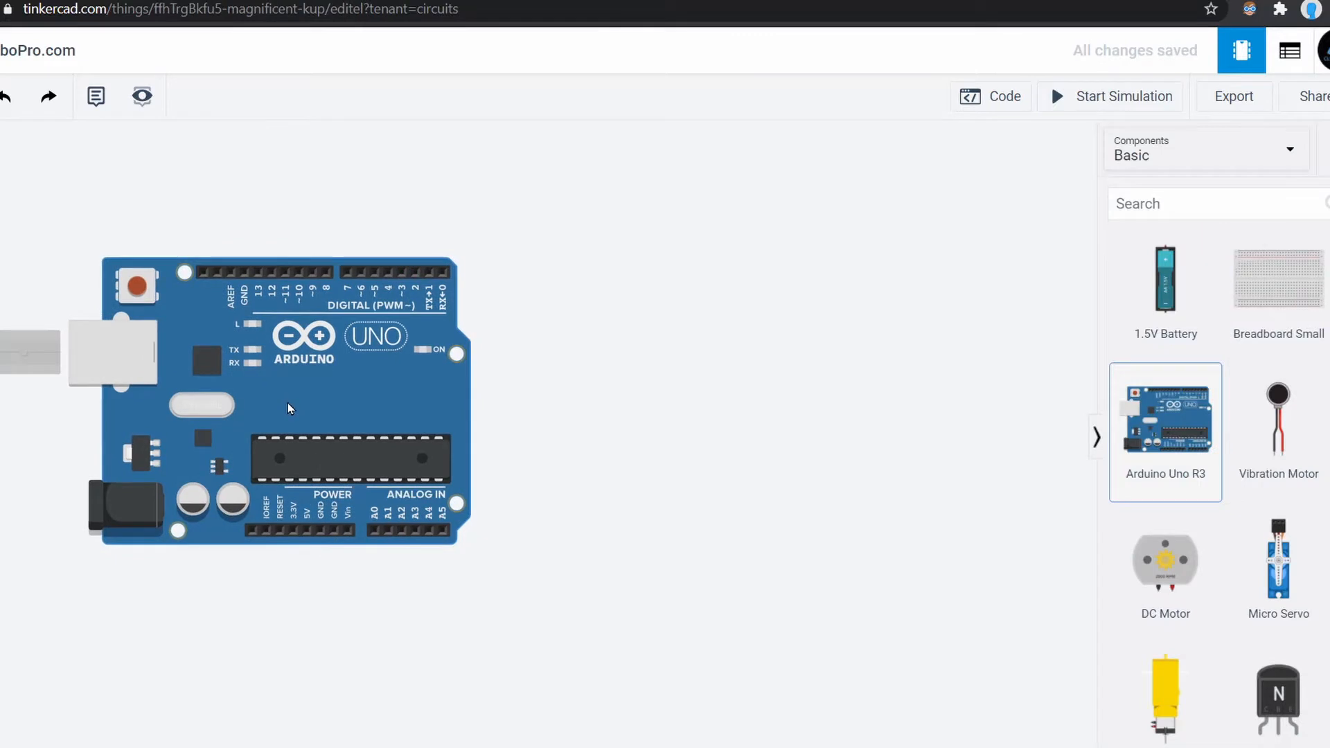
Place an Arduino Uno R3 on the workplane and a small breadboard beside it.
{"action": "left_click", "coordinate": [288, 404]}
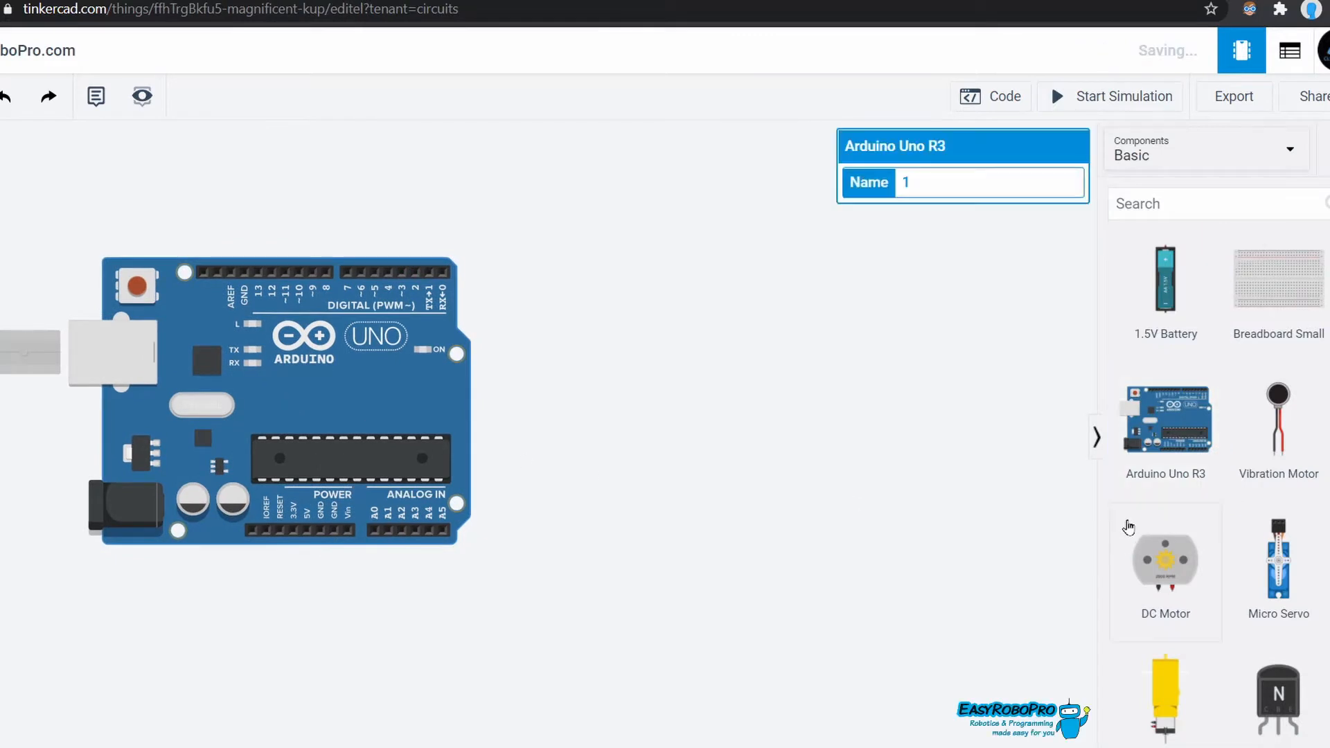
{"action": "left_click", "coordinate": [1266, 318]}
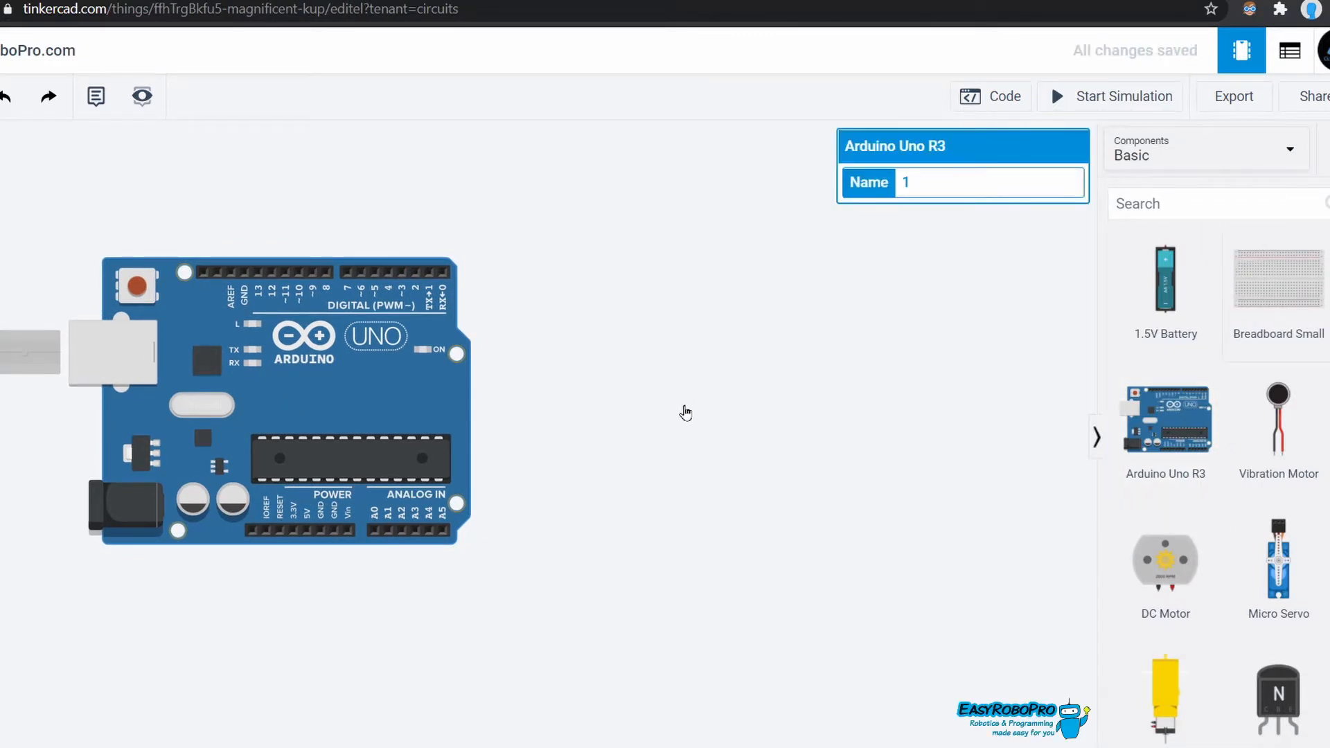
{"action": "left_click", "coordinate": [749, 405]}
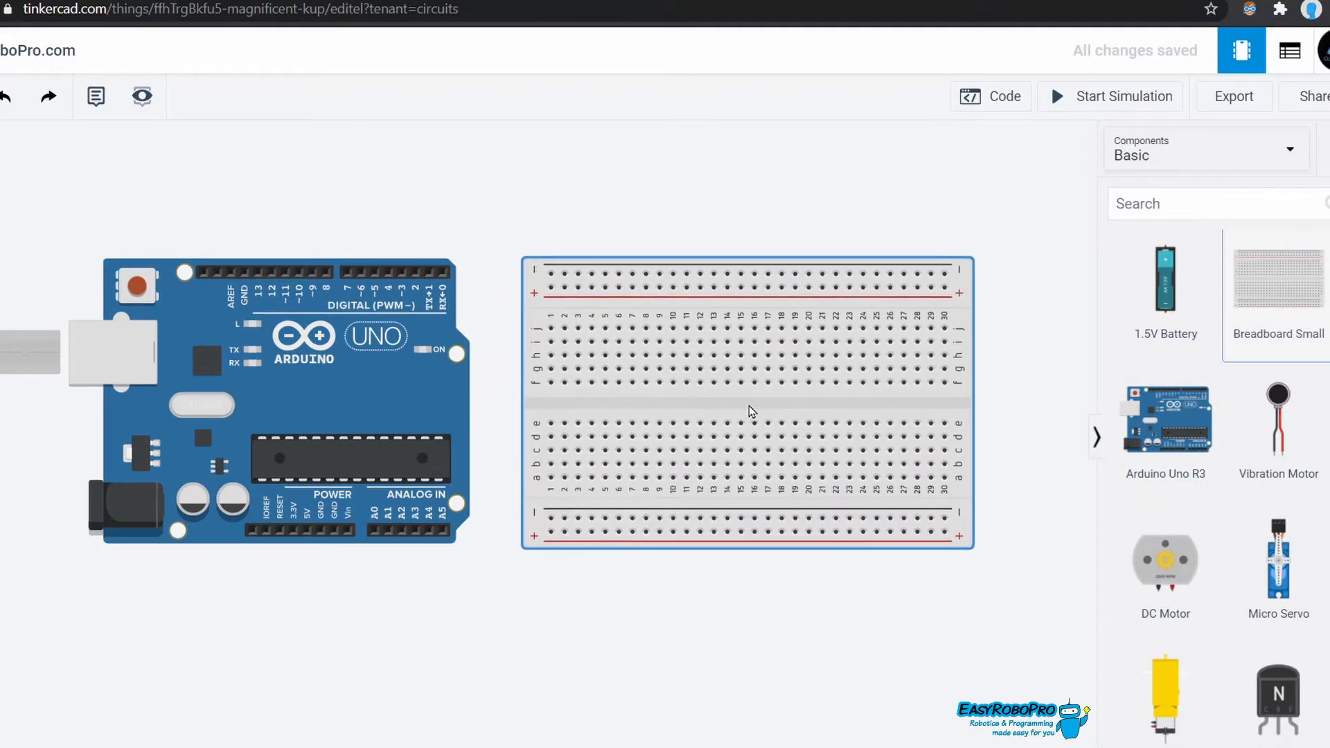
{"action": "left_click_drag", "start_coordinate": [921, 650], "coordinate": [884, 635]}
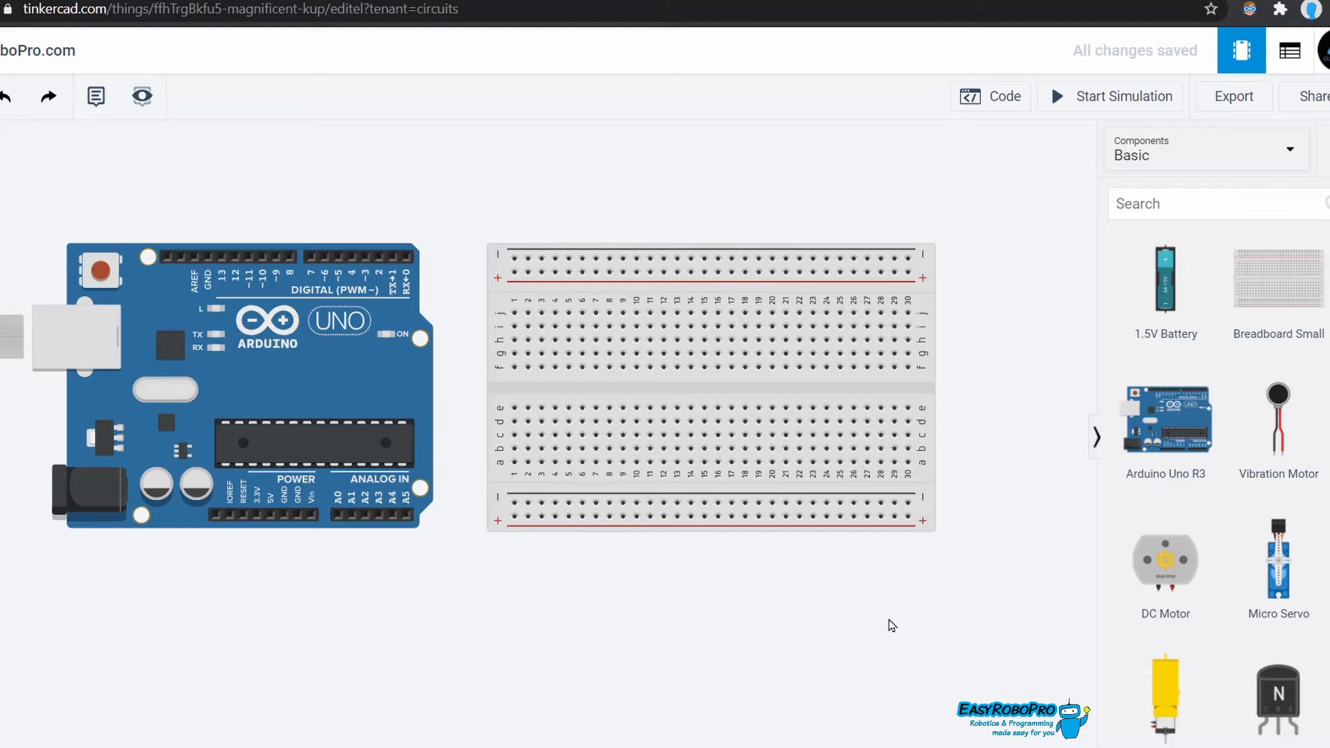
Route a wire from the Arduino's 5V pin around the board to column 1 of the breadboard's upper positive rail.
{"action": "left_click", "coordinate": [271, 516]}
{"action": "left_click", "coordinate": [270, 556]}
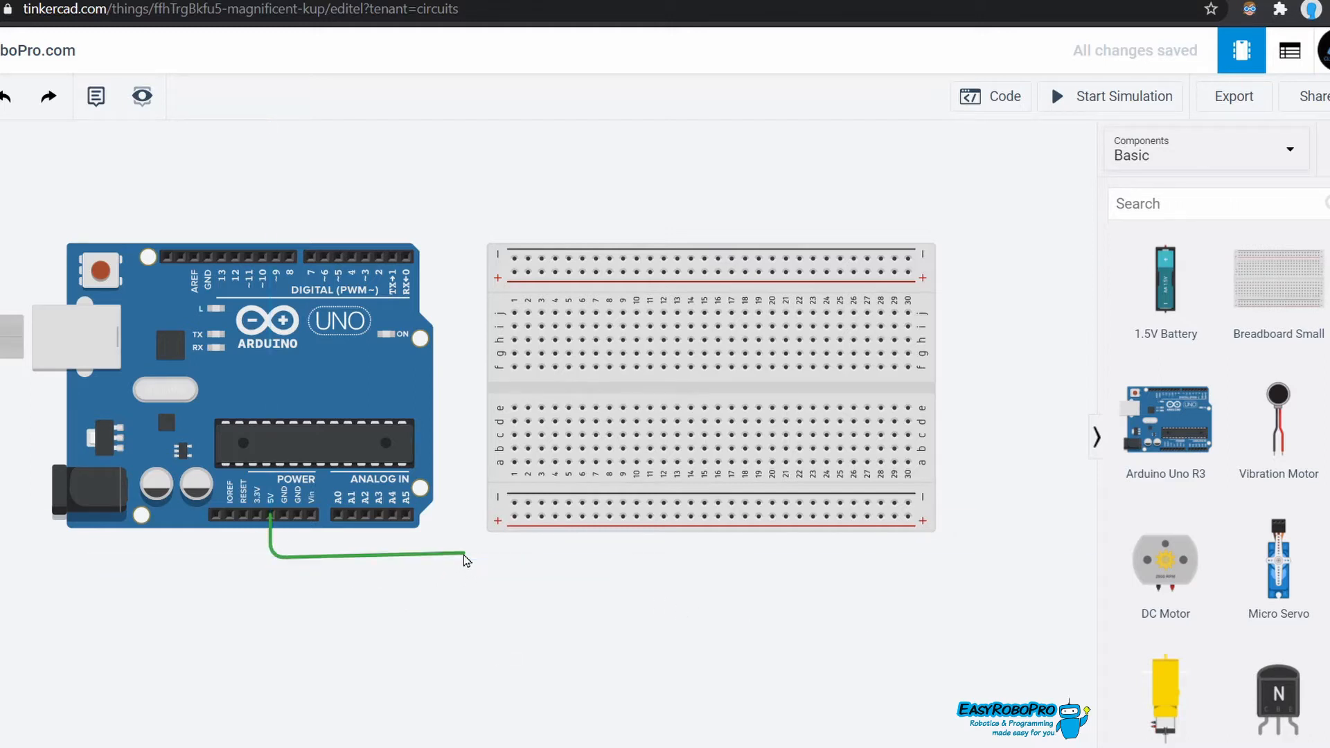
{"action": "left_click", "coordinate": [462, 554]}
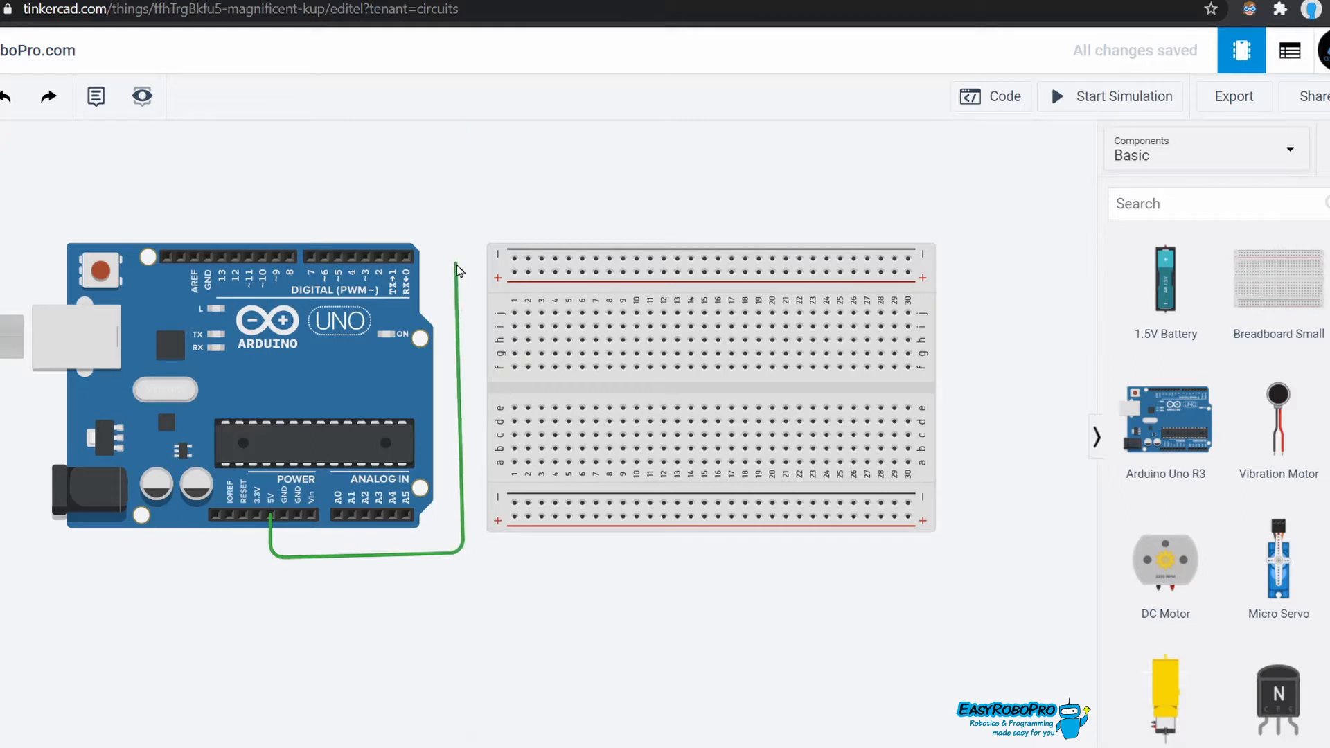
{"action": "left_click", "coordinate": [463, 270]}
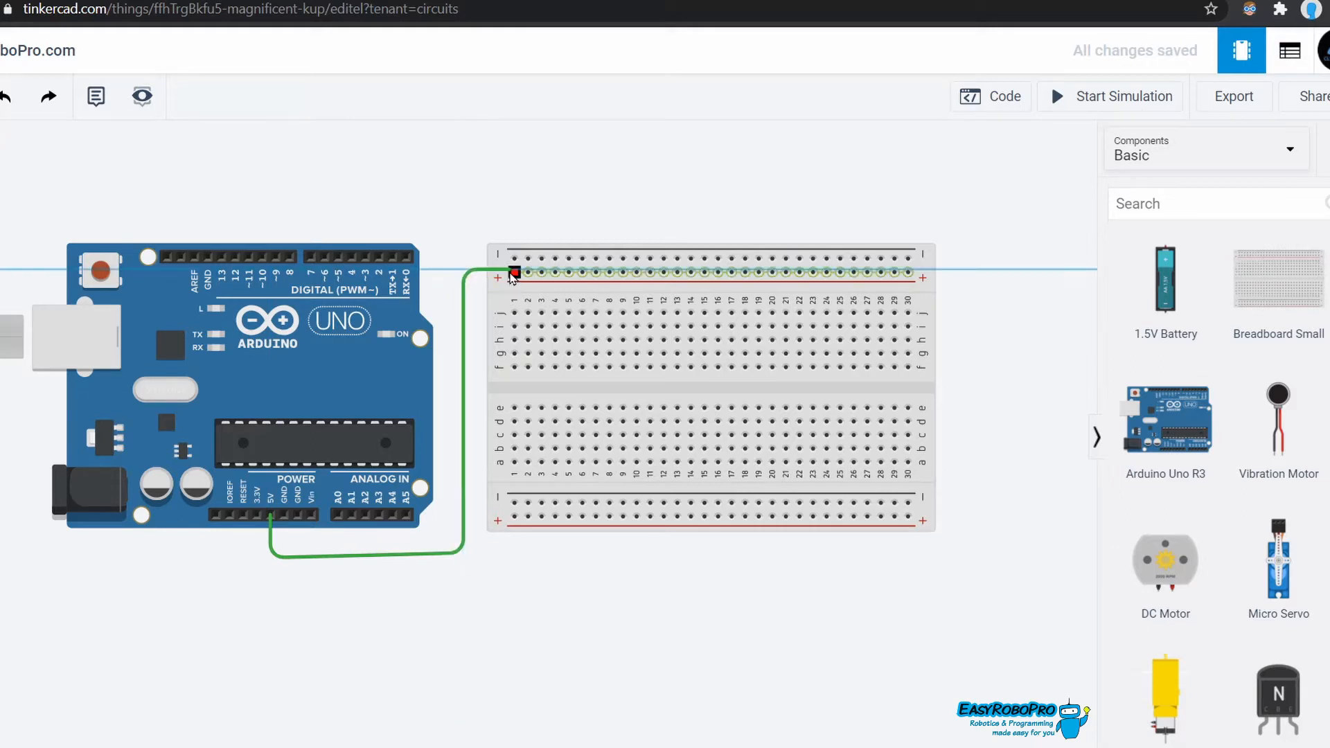
{"action": "left_click", "coordinate": [514, 272]}
Color the 5V wire red and straighten its bends.
{"action": "left_click_drag", "start_coordinate": [466, 553], "coordinate": [467, 557]}
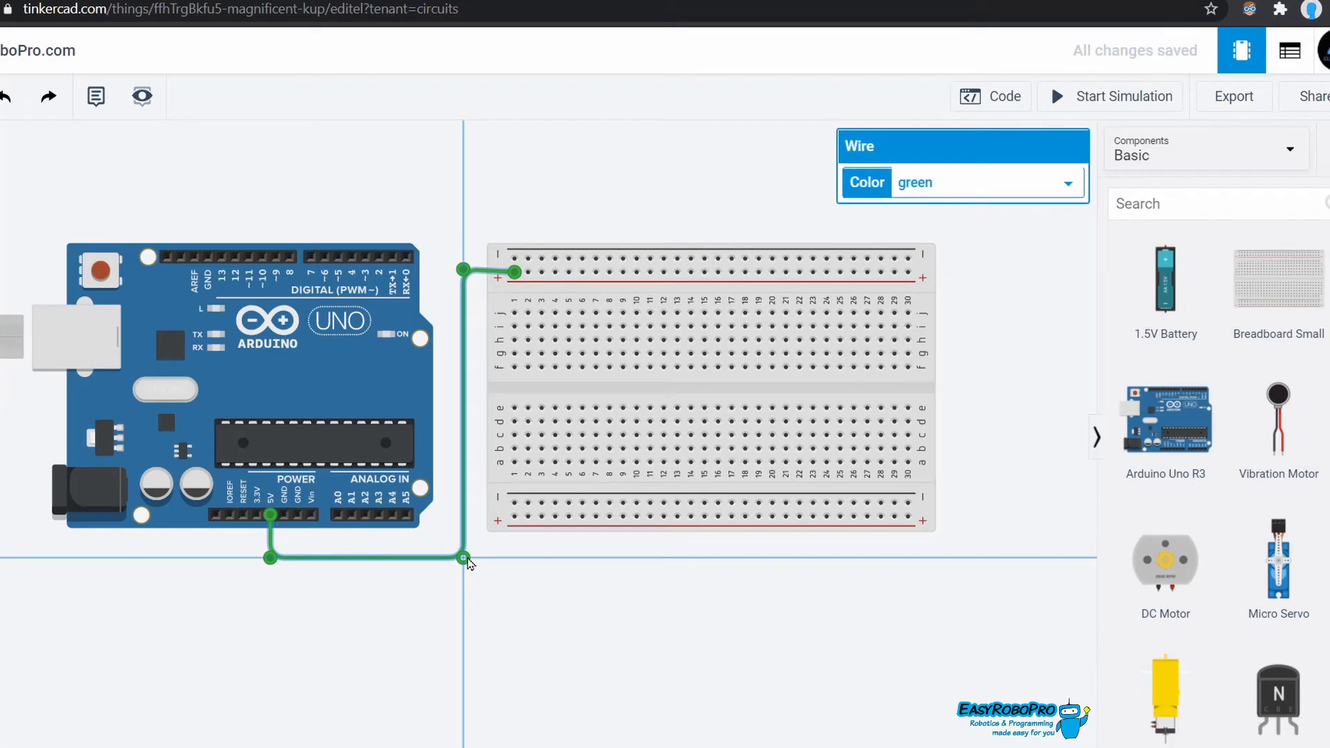
{"action": "key", "text": "2"}
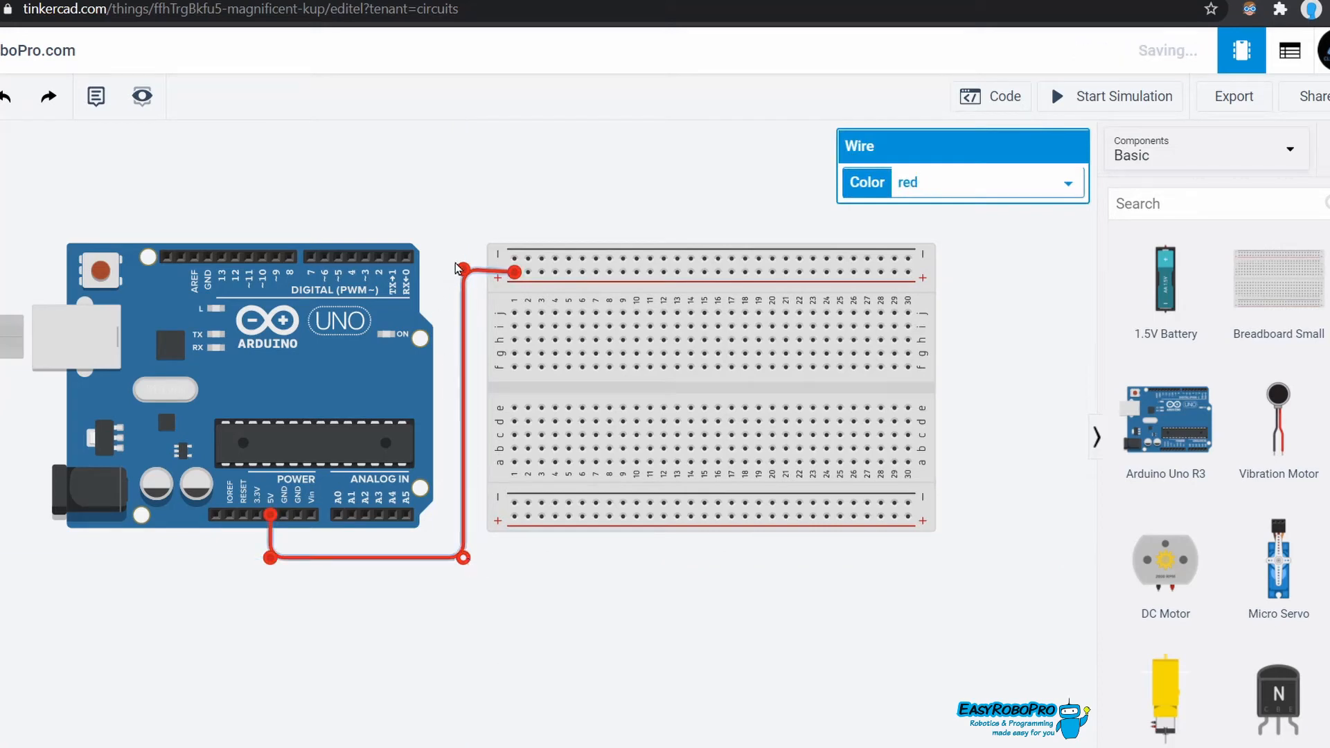
{"action": "left_click_drag", "start_coordinate": [461, 270], "coordinate": [460, 274]}
{"action": "left_click", "coordinate": [505, 535]}
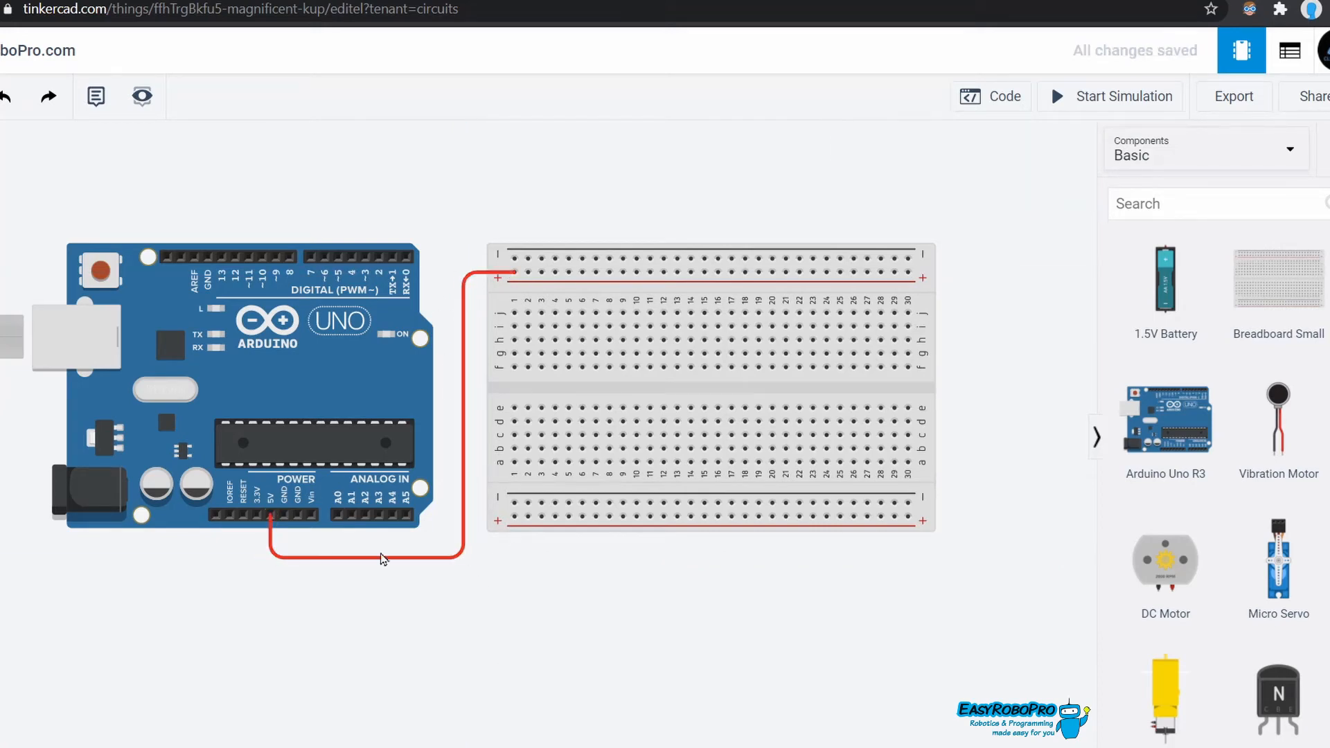
Route a black wire from the Arduino's GND pin to column 1 of the breadboard's lower negative rail.
{"action": "left_click", "coordinate": [286, 525]}
{"action": "left_click", "coordinate": [284, 540]}
{"action": "left_click", "coordinate": [496, 524]}
{"action": "left_click_drag", "start_coordinate": [493, 534], "coordinate": [514, 508]}
{"action": "key", "text": "0"}
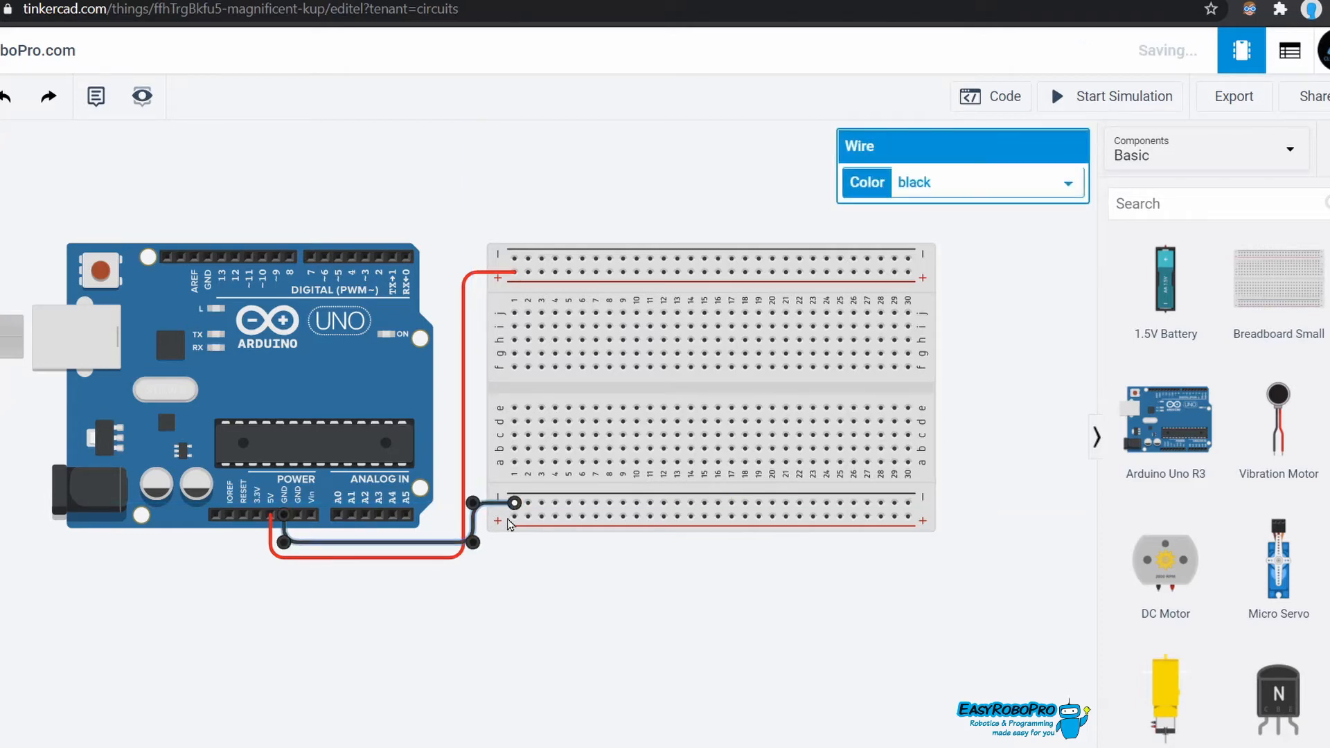
{"action": "left_click", "coordinate": [505, 600]}
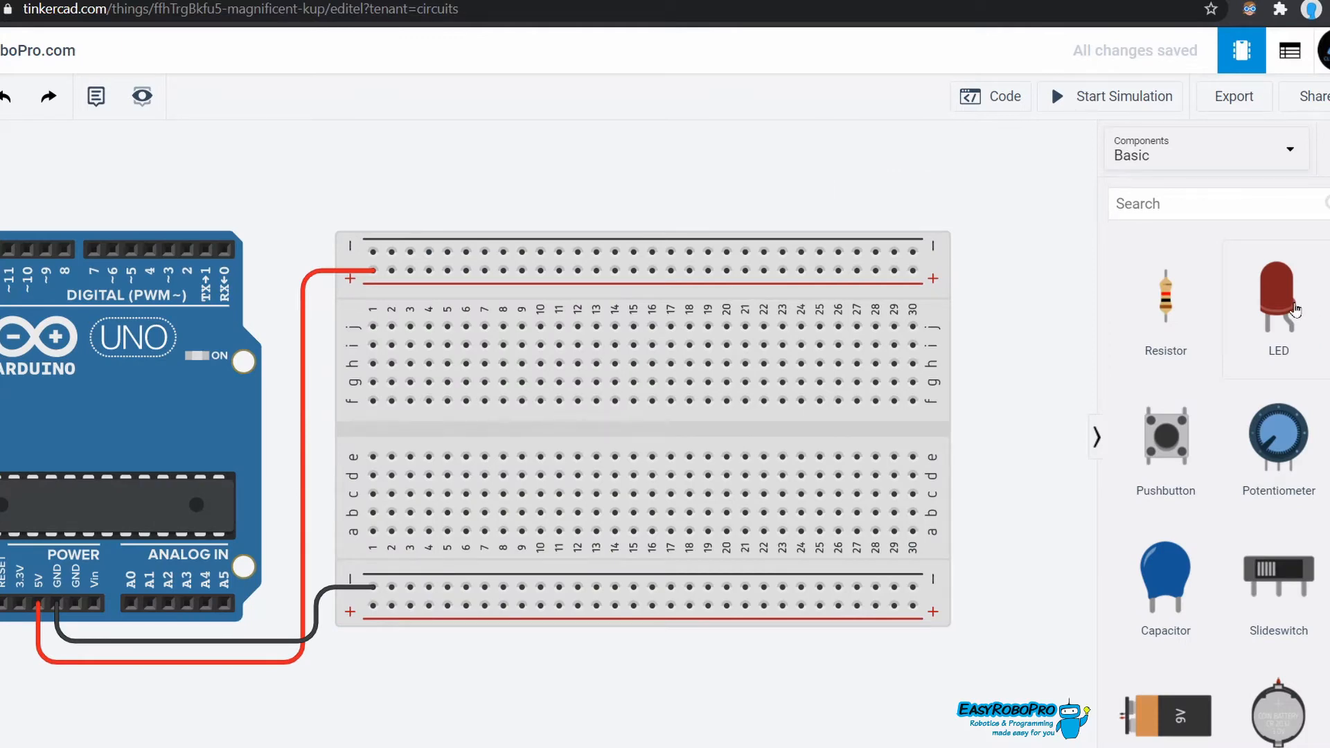
Place an LED in row g, columns 9 and 10, and a resistor in column 9 across the center gap.
{"action": "left_click_drag", "start_coordinate": [1295, 309], "coordinate": [535, 382]}
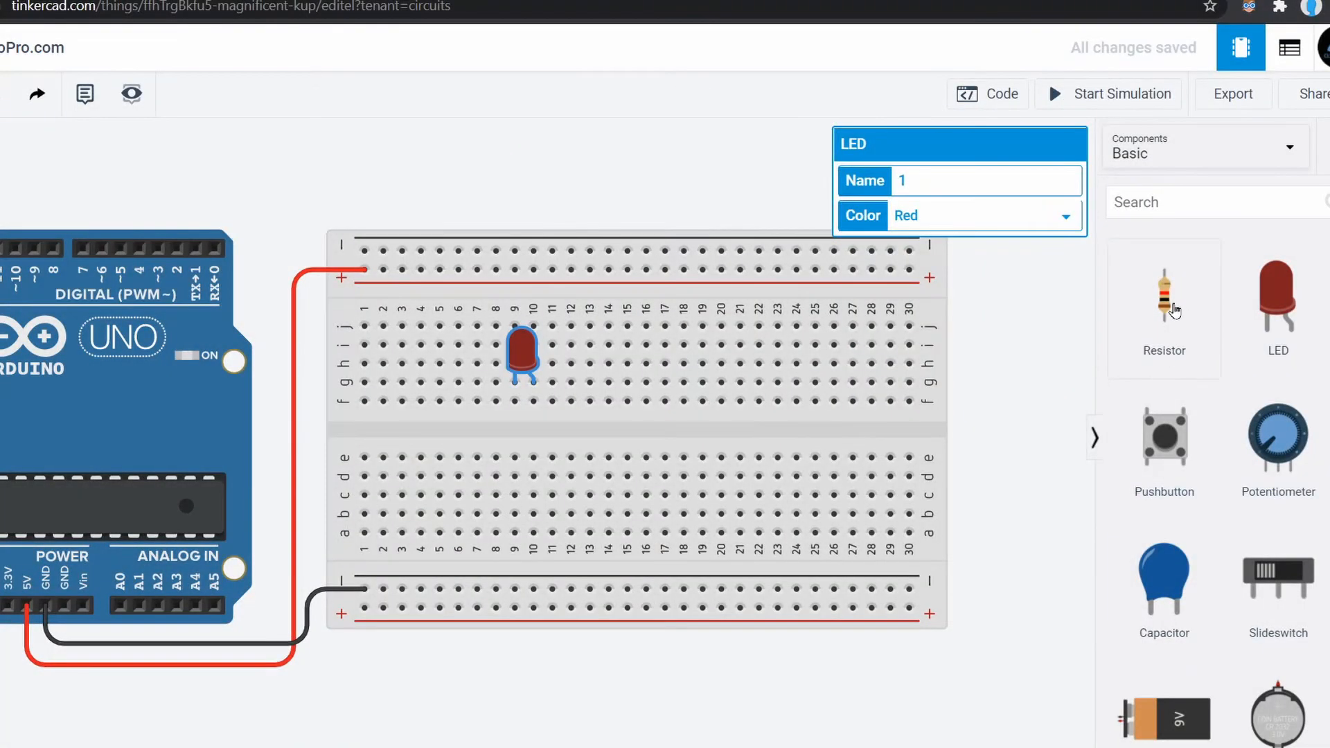
{"action": "left_click_drag", "start_coordinate": [1165, 298], "coordinate": [525, 447]}
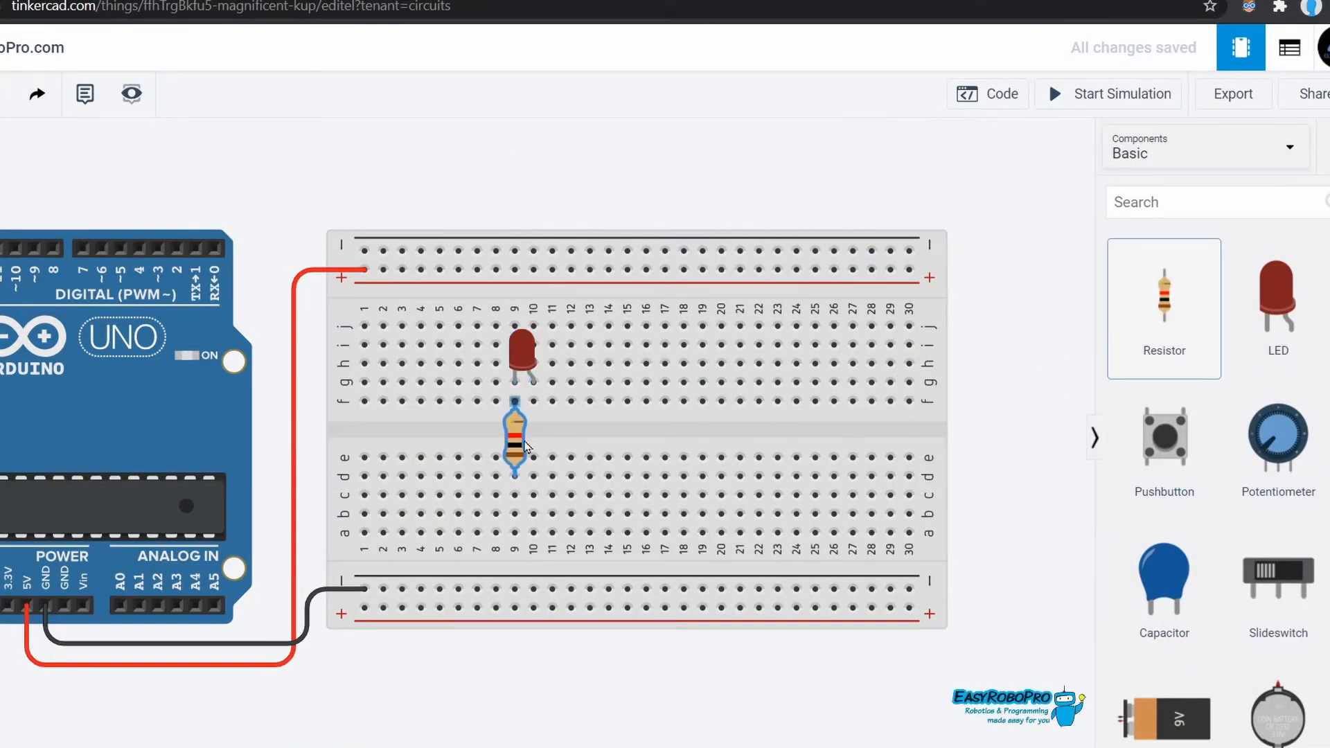
Set the resistor's resistance to 470 Ω.
{"action": "left_click_drag", "start_coordinate": [985, 218], "coordinate": [875, 217]}
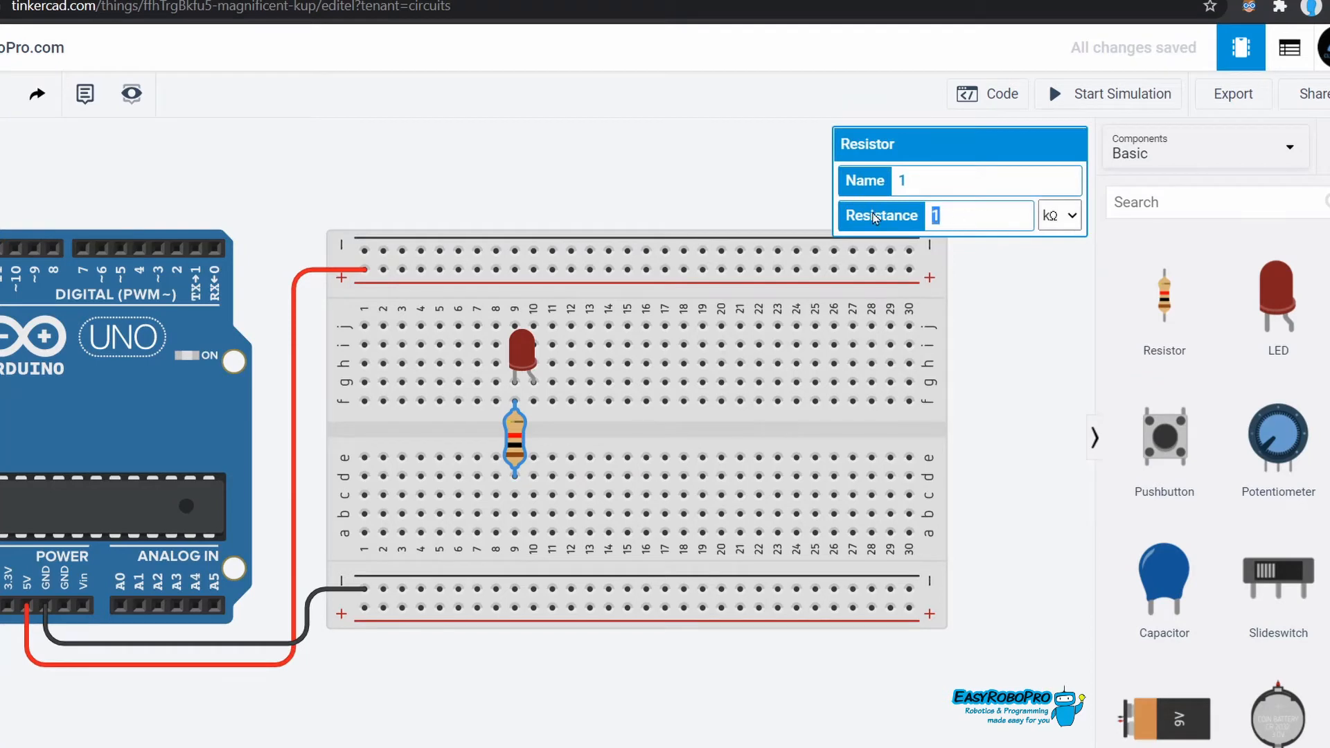
{"action": "type", "text": "472"}
{"action": "key", "text": "BackSpace"}
{"action": "type", "text": "0"}
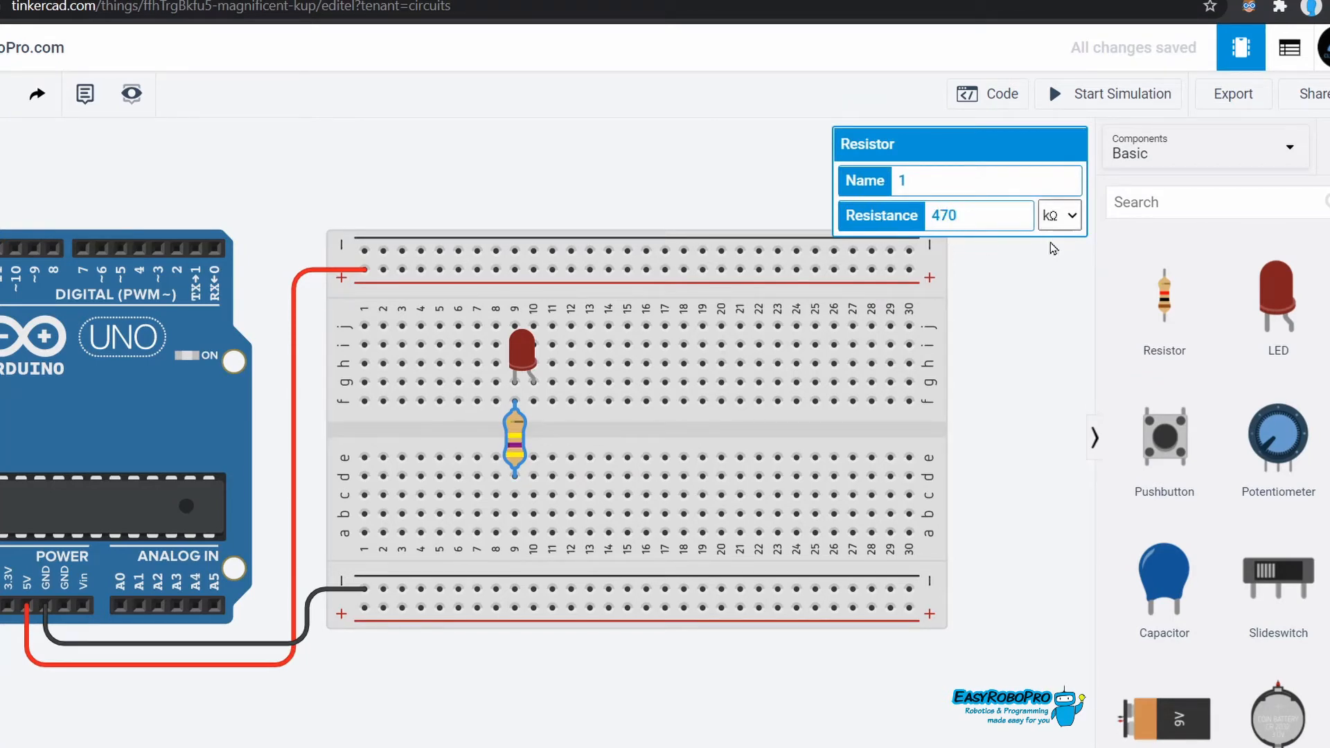
{"action": "left_click", "coordinate": [1056, 220]}
{"action": "left_click", "coordinate": [1051, 309]}
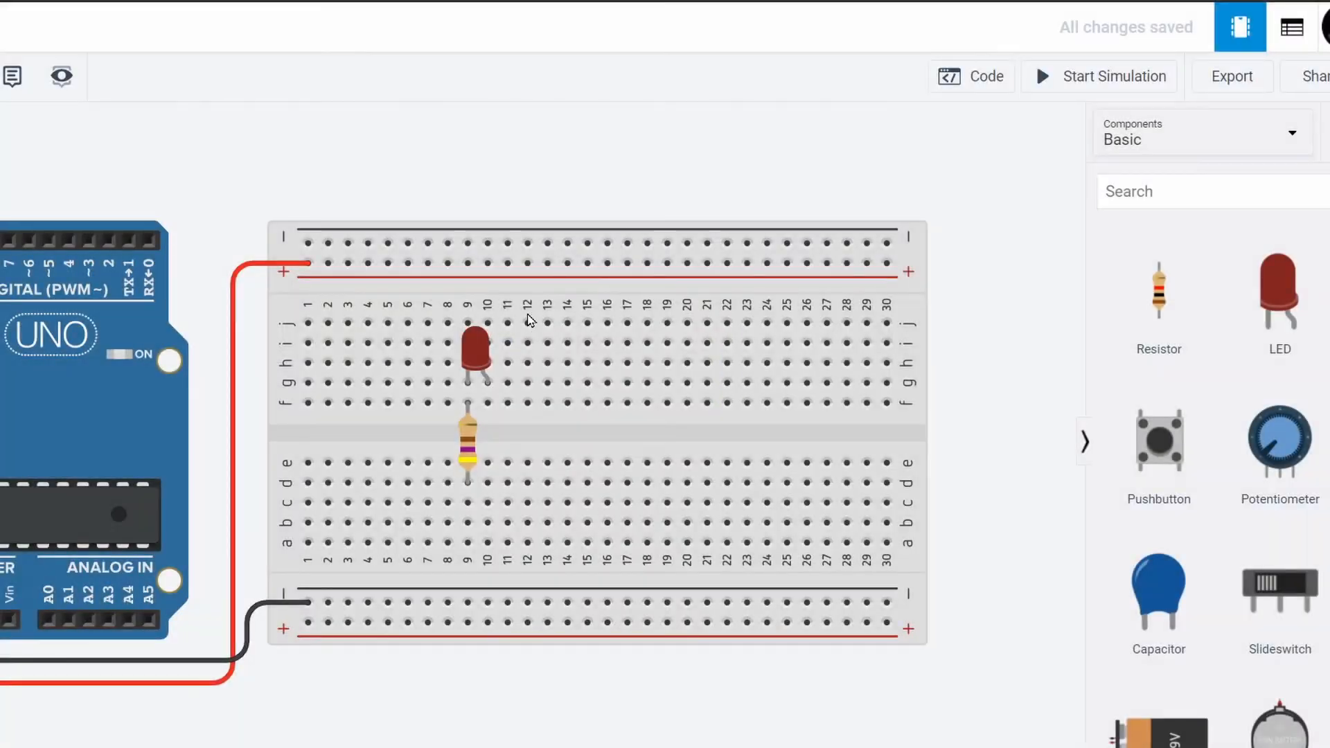
Route an orange wire from breadboard hole j10 above the LED to Arduino digital pin 2.
{"action": "left_click", "coordinate": [488, 322]}
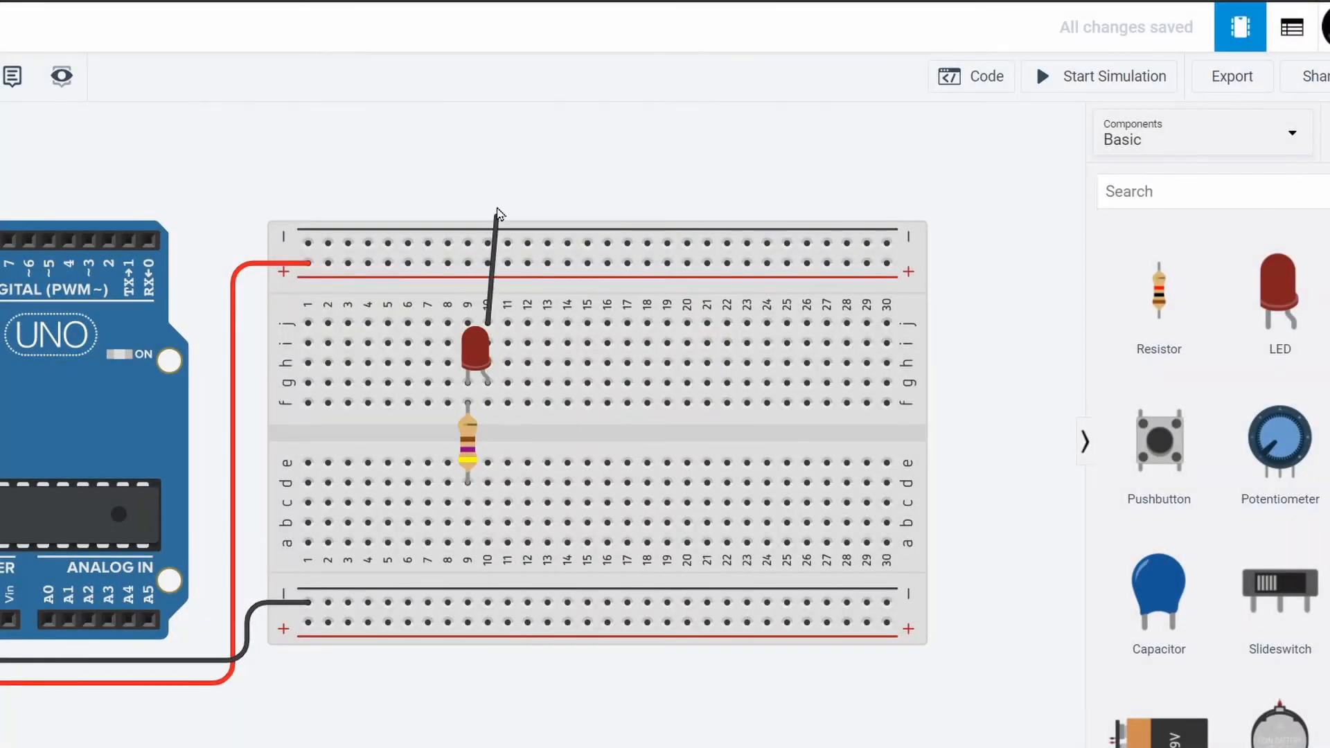
{"action": "left_click", "coordinate": [487, 181]}
{"action": "left_click", "coordinate": [107, 174]}
{"action": "left_click", "coordinate": [109, 240]}
{"action": "left_click_drag", "start_coordinate": [107, 175], "coordinate": [106, 178]}
{"action": "key", "text": "3"}
{"action": "left_click", "coordinate": [400, 144]}
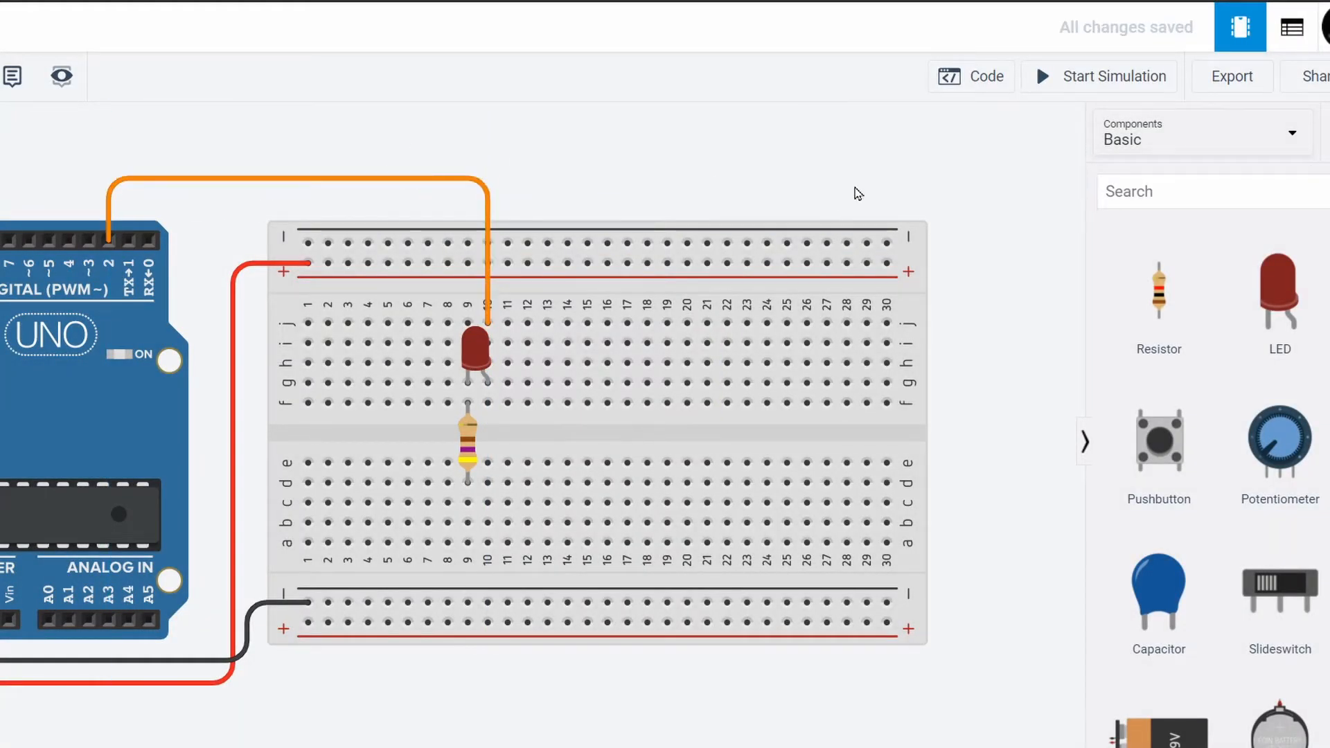
Change the LED's color to Blue.
{"action": "left_click", "coordinate": [475, 347]}
{"action": "left_click", "coordinate": [922, 207]}
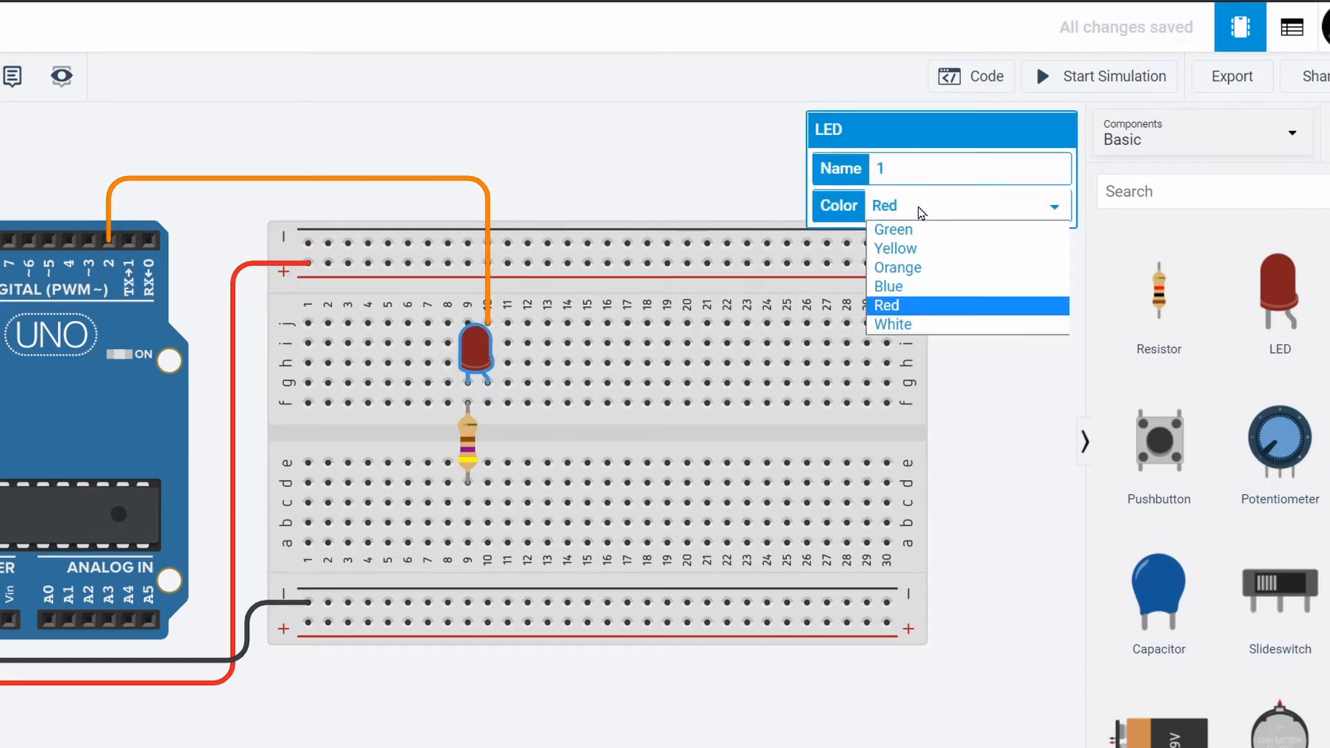
{"action": "left_click", "coordinate": [920, 286]}
{"action": "left_click", "coordinate": [629, 135]}
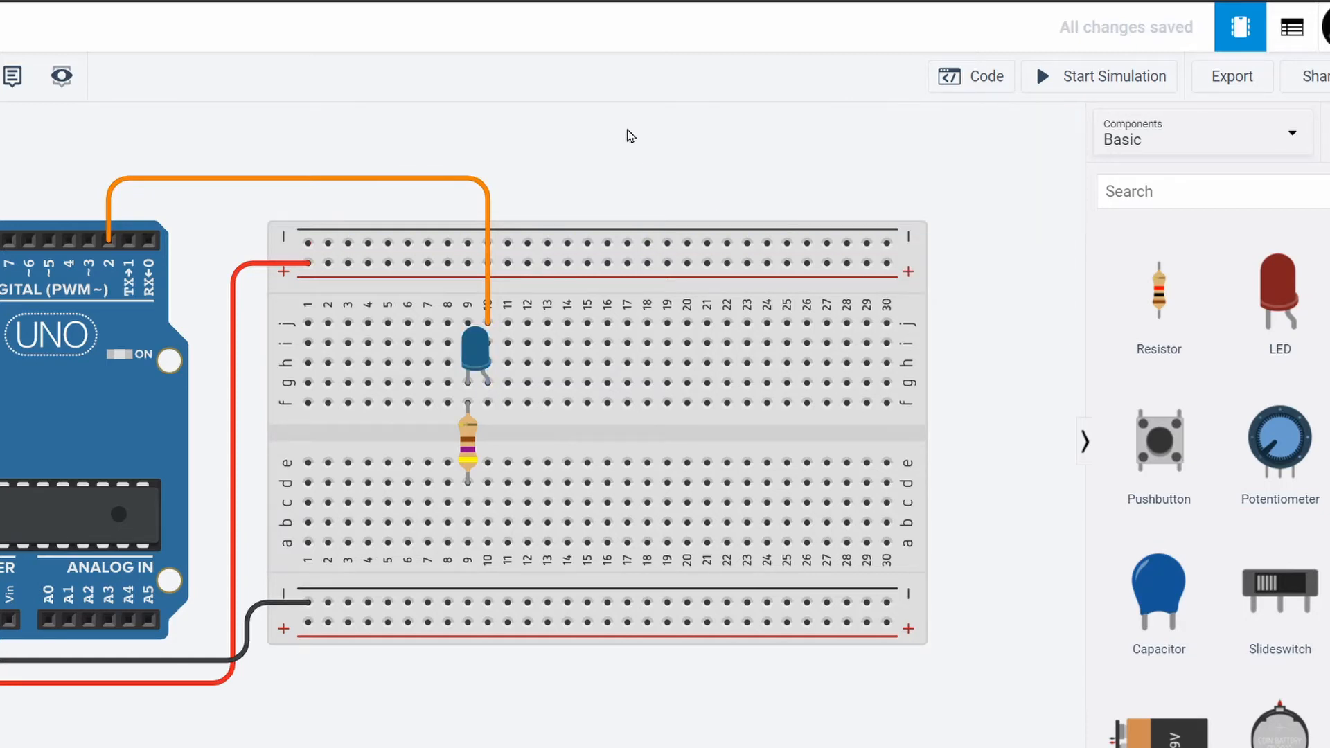
Connect breadboard hole a9 below the resistor to the lower negative rail with a black wire.
{"action": "left_click", "coordinate": [468, 543]}
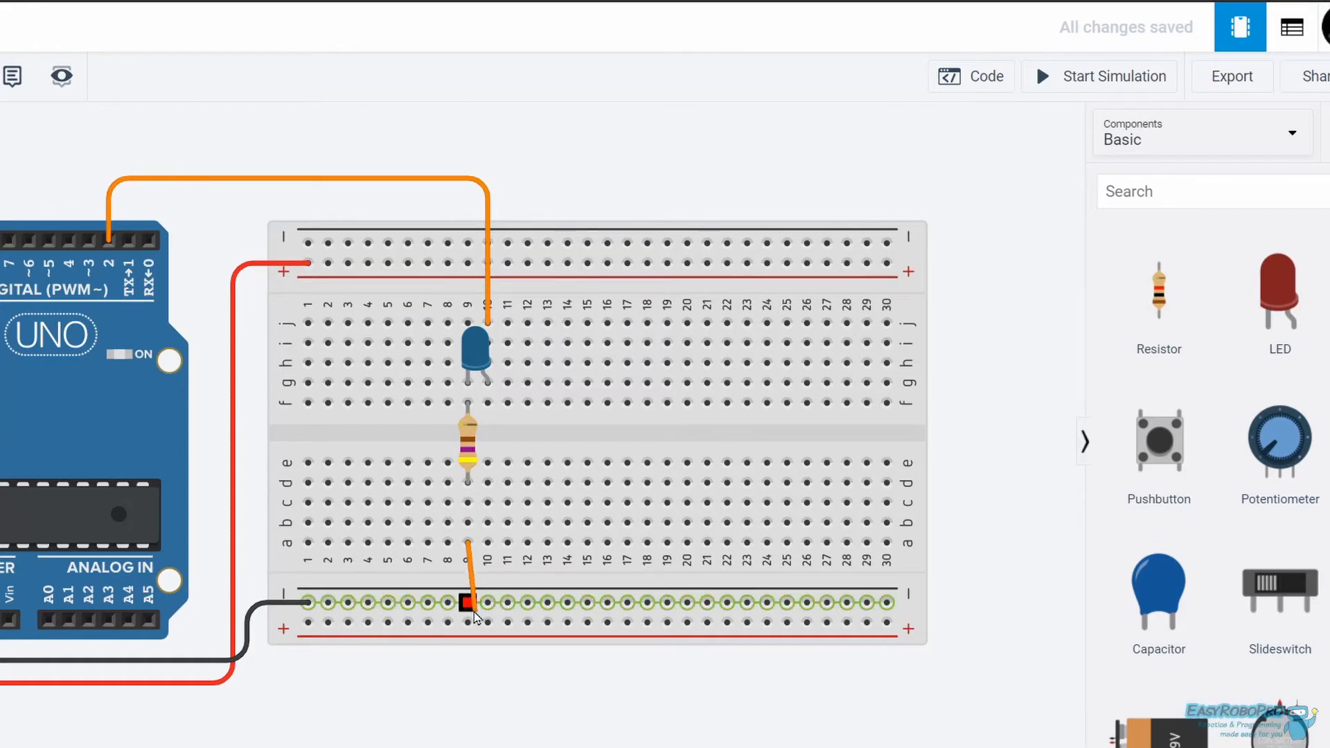
{"action": "left_click", "coordinate": [468, 602]}
{"action": "key", "text": "0"}
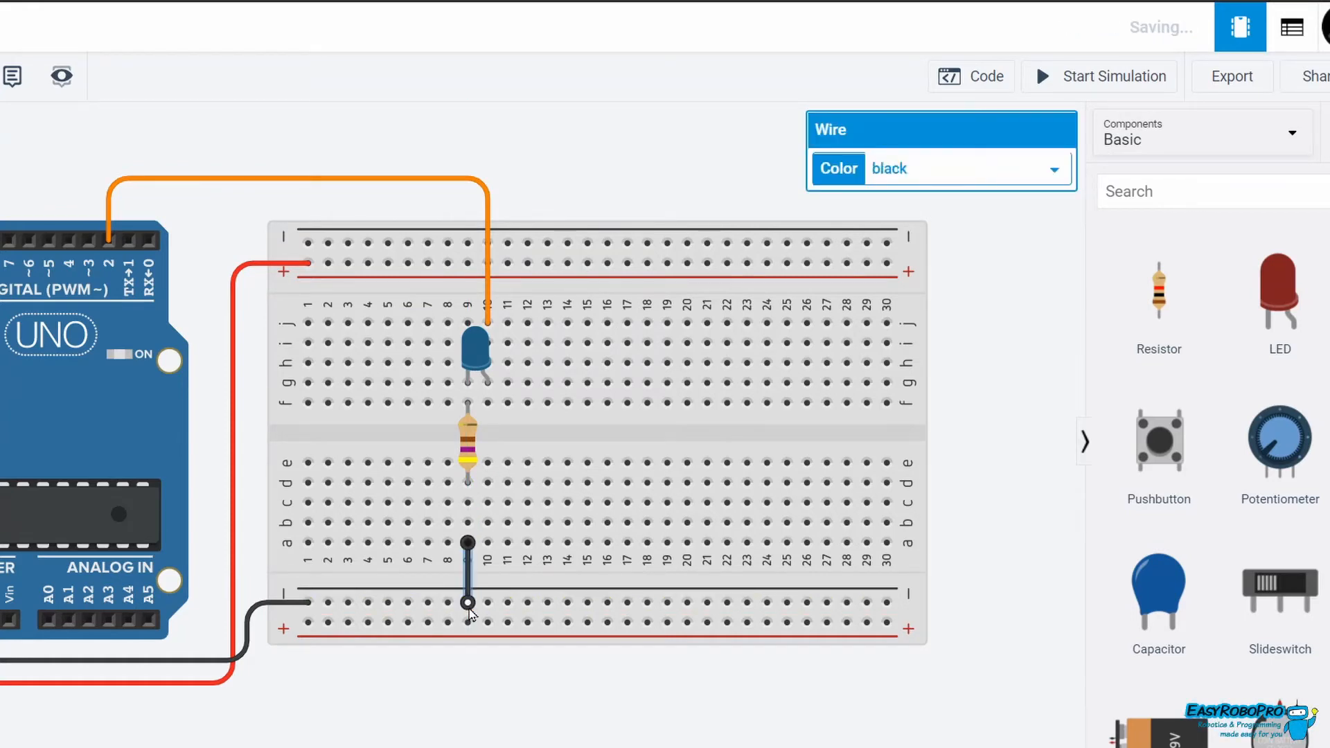
{"action": "left_click", "coordinate": [498, 666]}
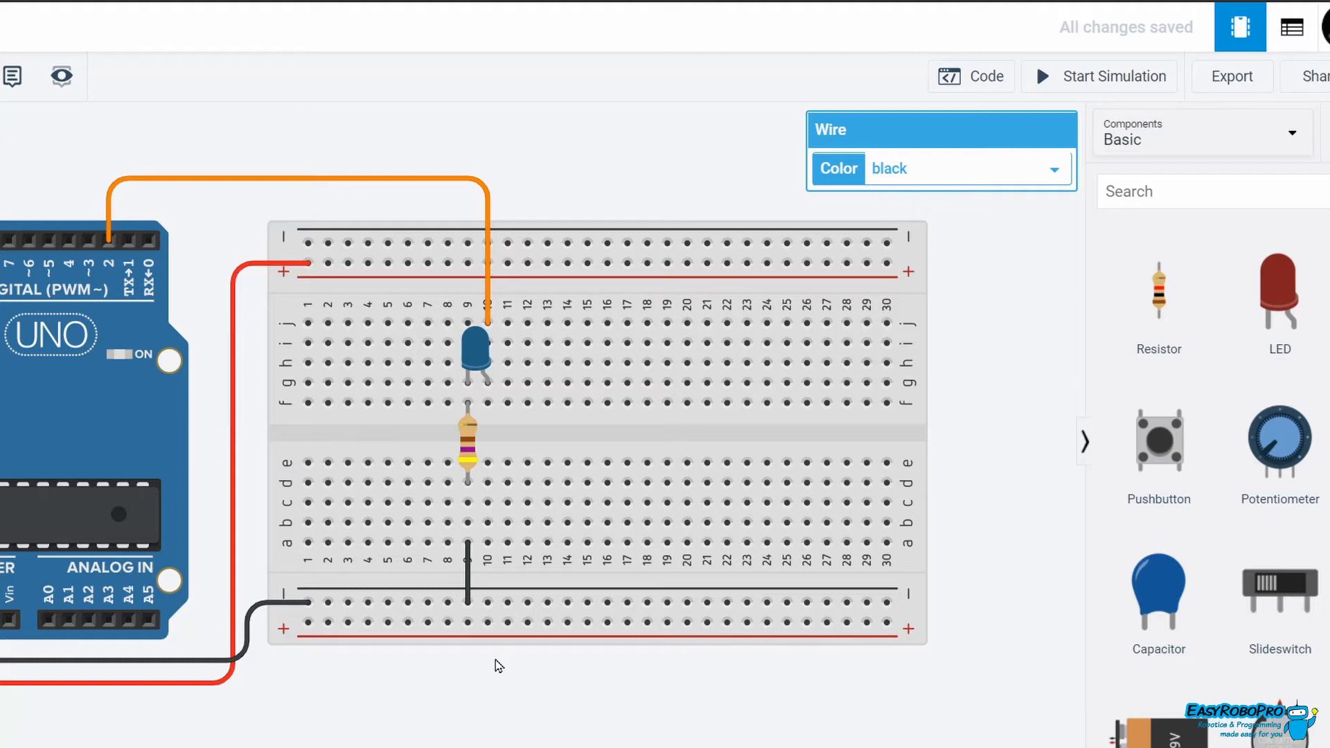
{"action": "left_click", "coordinate": [543, 701]}
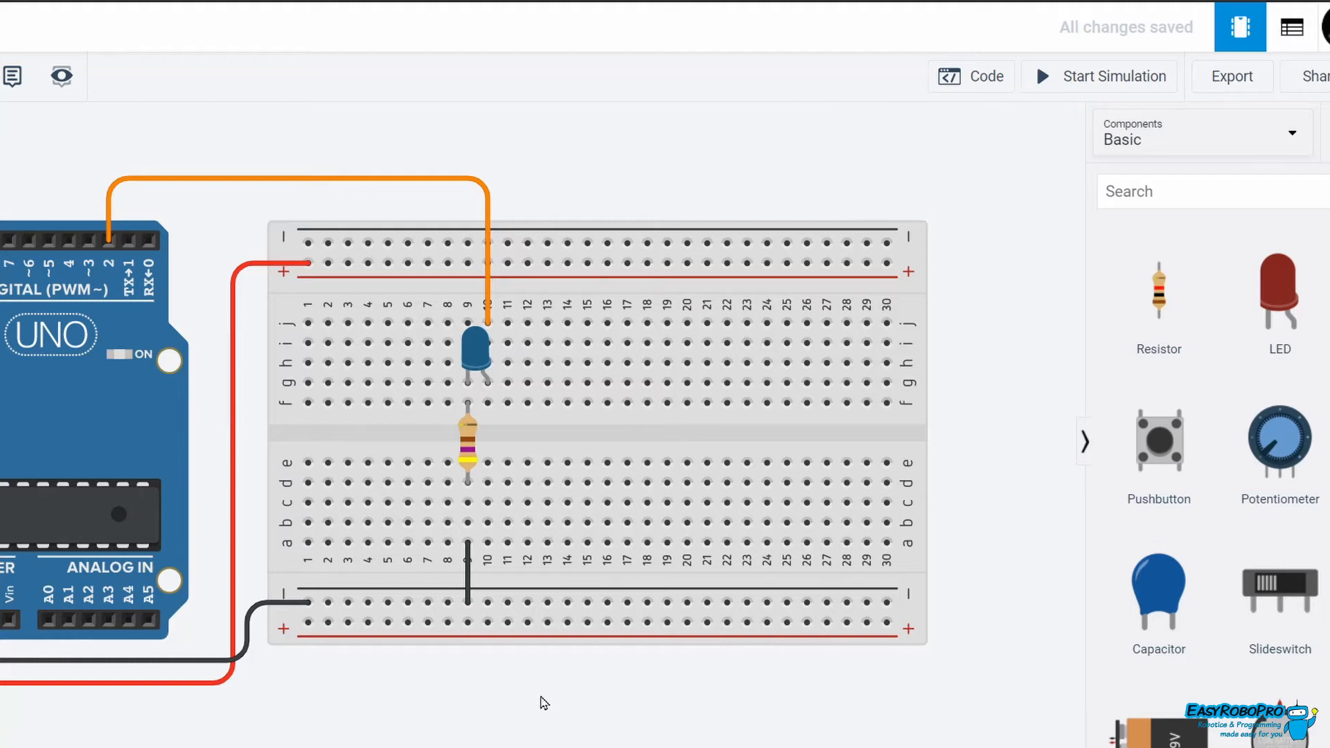
Open the code editor and add an output block that sets pin 2 to HIGH.
{"action": "left_click", "coordinate": [972, 76]}
{"action": "left_click_drag", "start_coordinate": [738, 332], "coordinate": [1039, 330]}
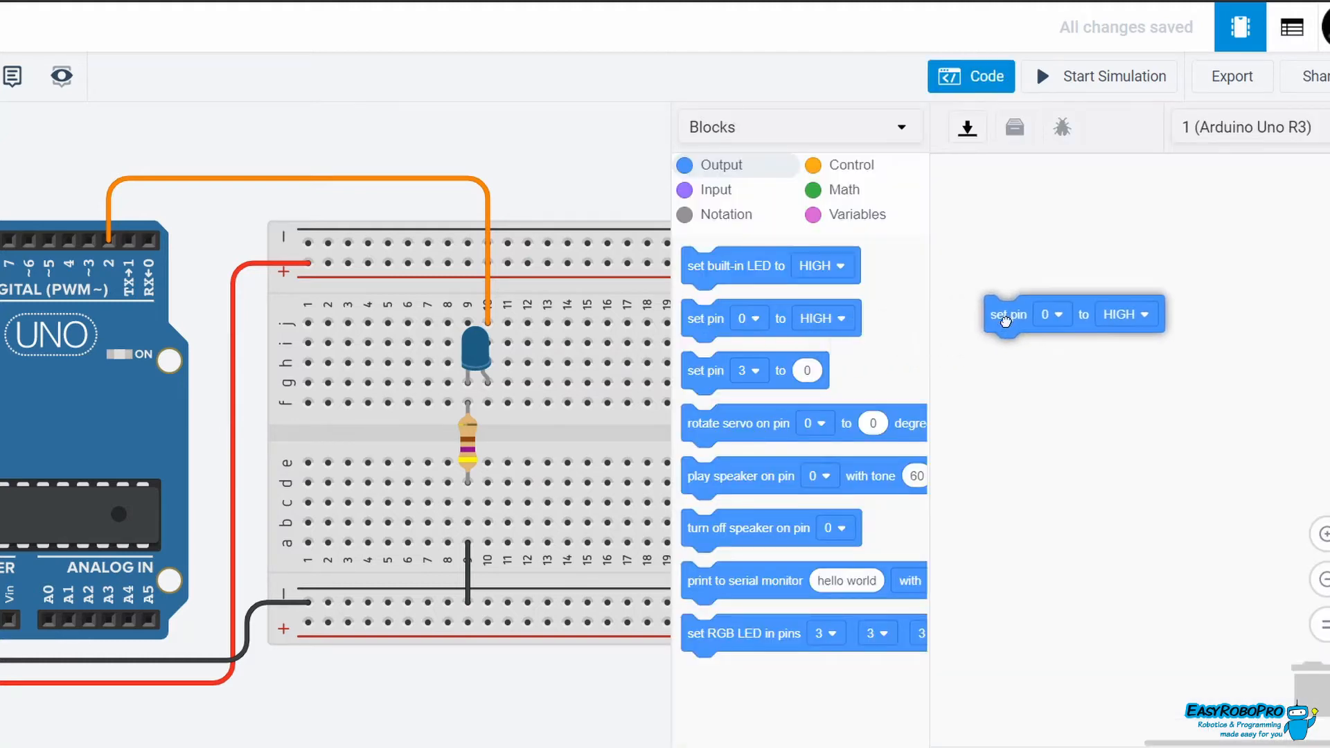
{"action": "left_click", "coordinate": [1050, 314]}
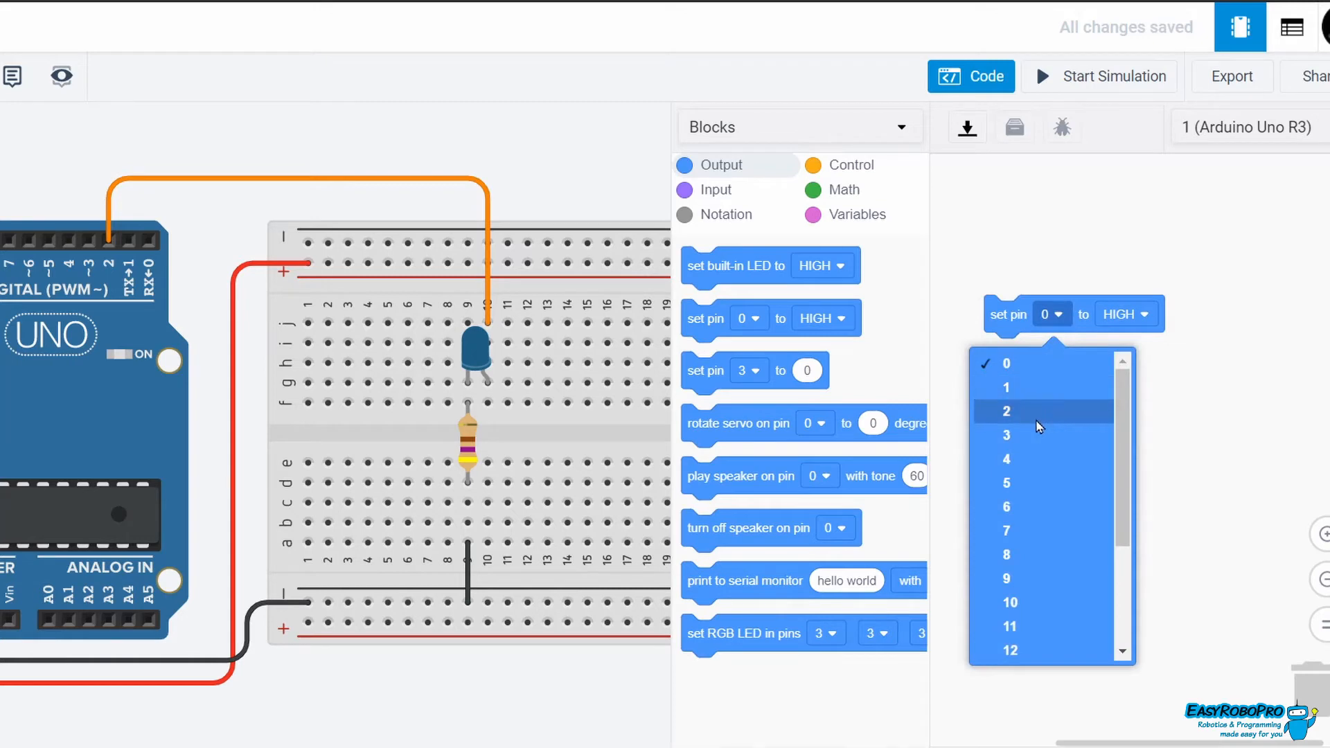
{"action": "left_click", "coordinate": [1039, 413]}
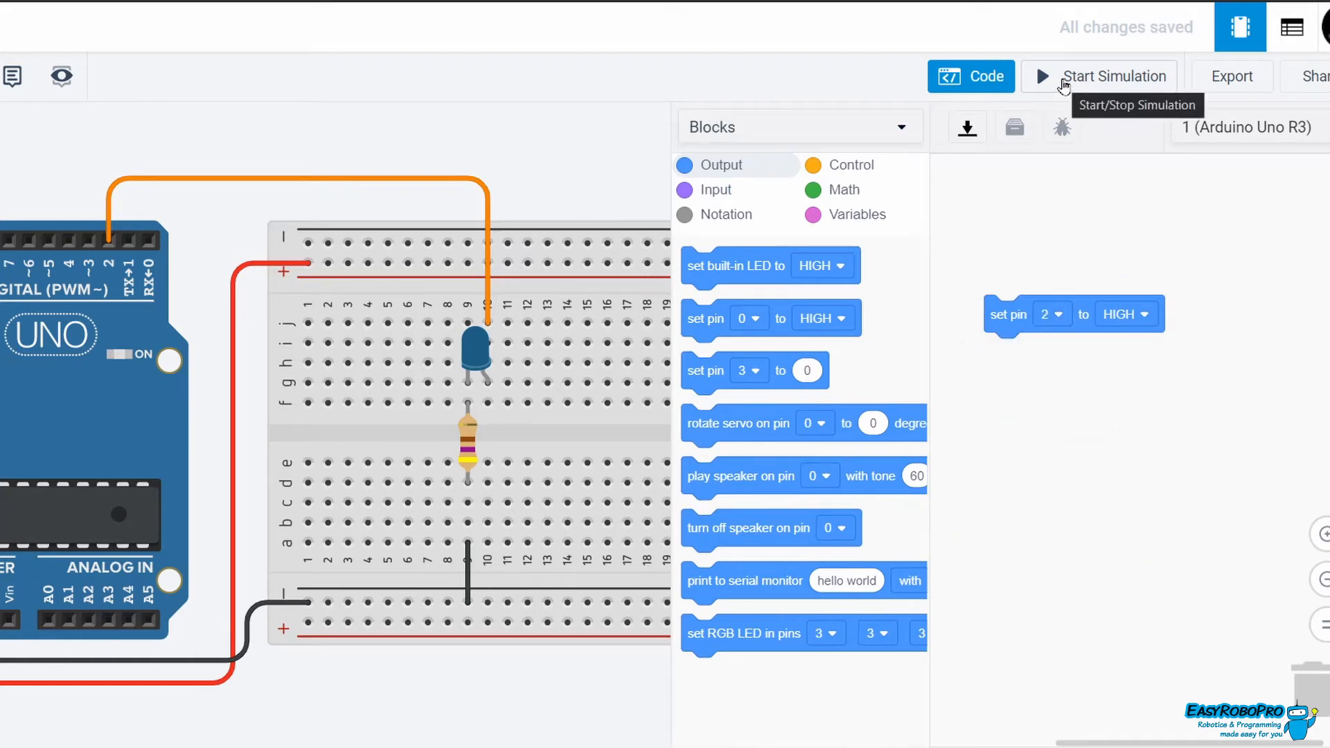
Run the simulation to test the blue LED, and stop it again.
{"action": "left_click", "coordinate": [1065, 84]}
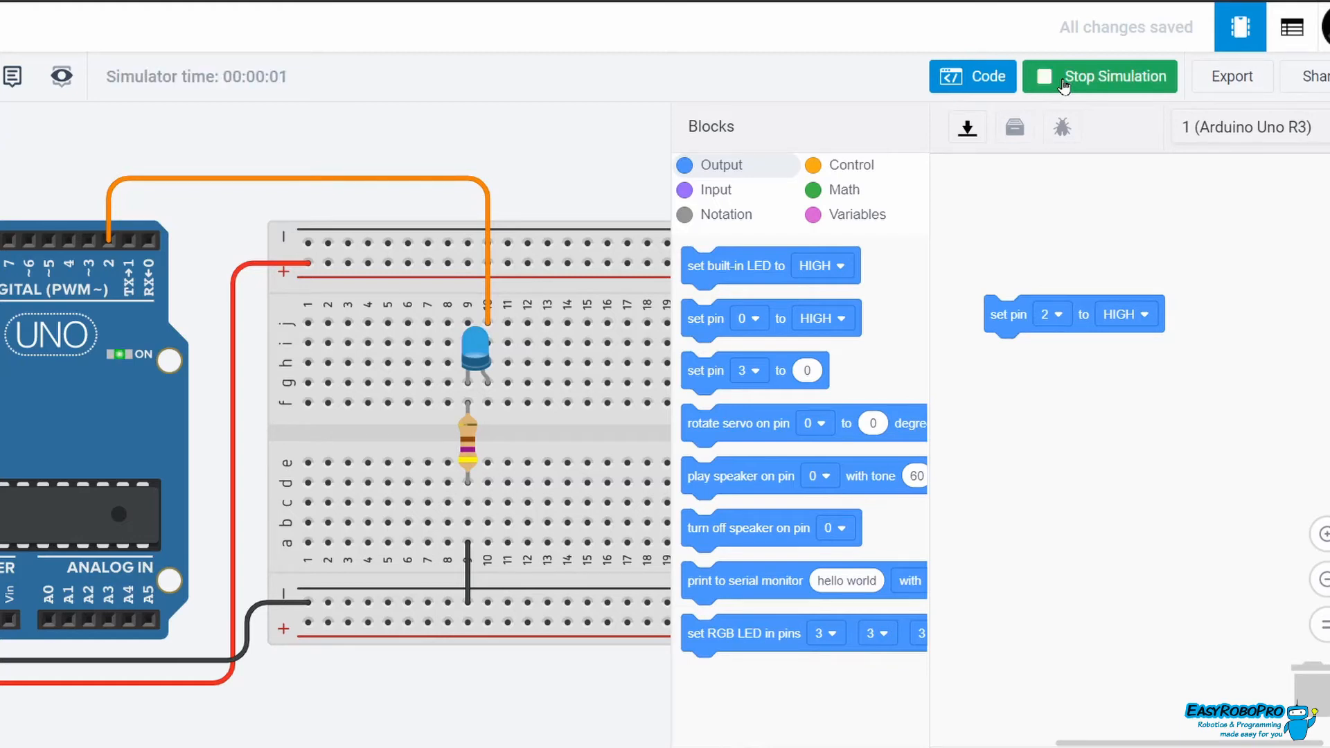
{"action": "left_click", "coordinate": [1065, 86]}
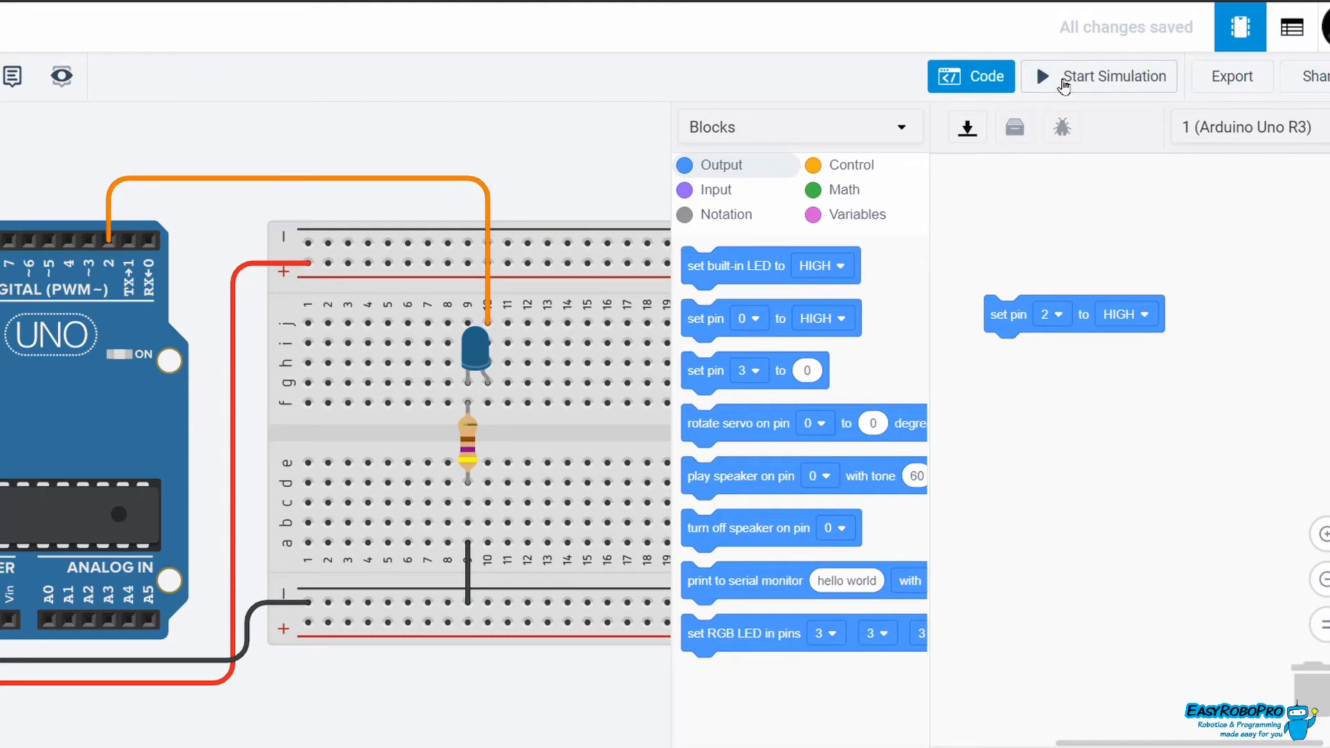
Close the code editor and place a second LED in row g, columns 13 and 14.
{"action": "left_click", "coordinate": [989, 76]}
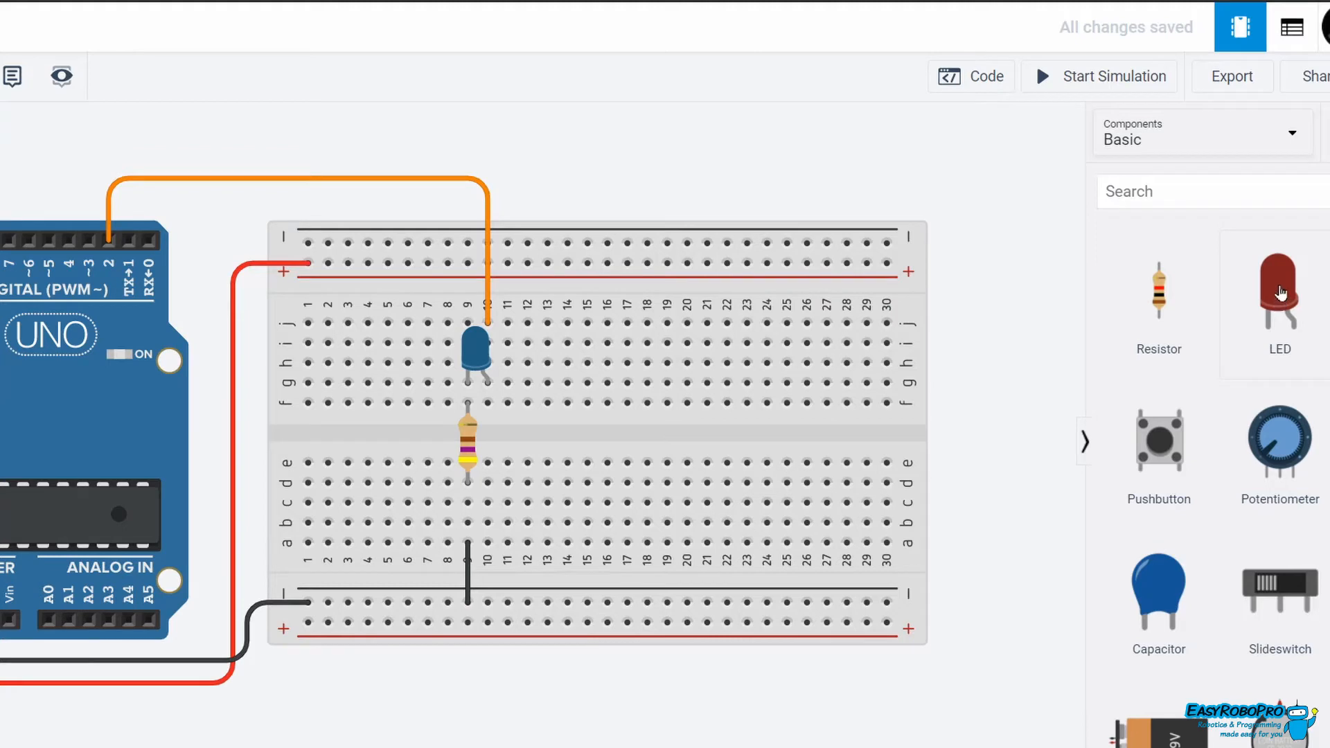
{"action": "left_click_drag", "start_coordinate": [1281, 293], "coordinate": [559, 386]}
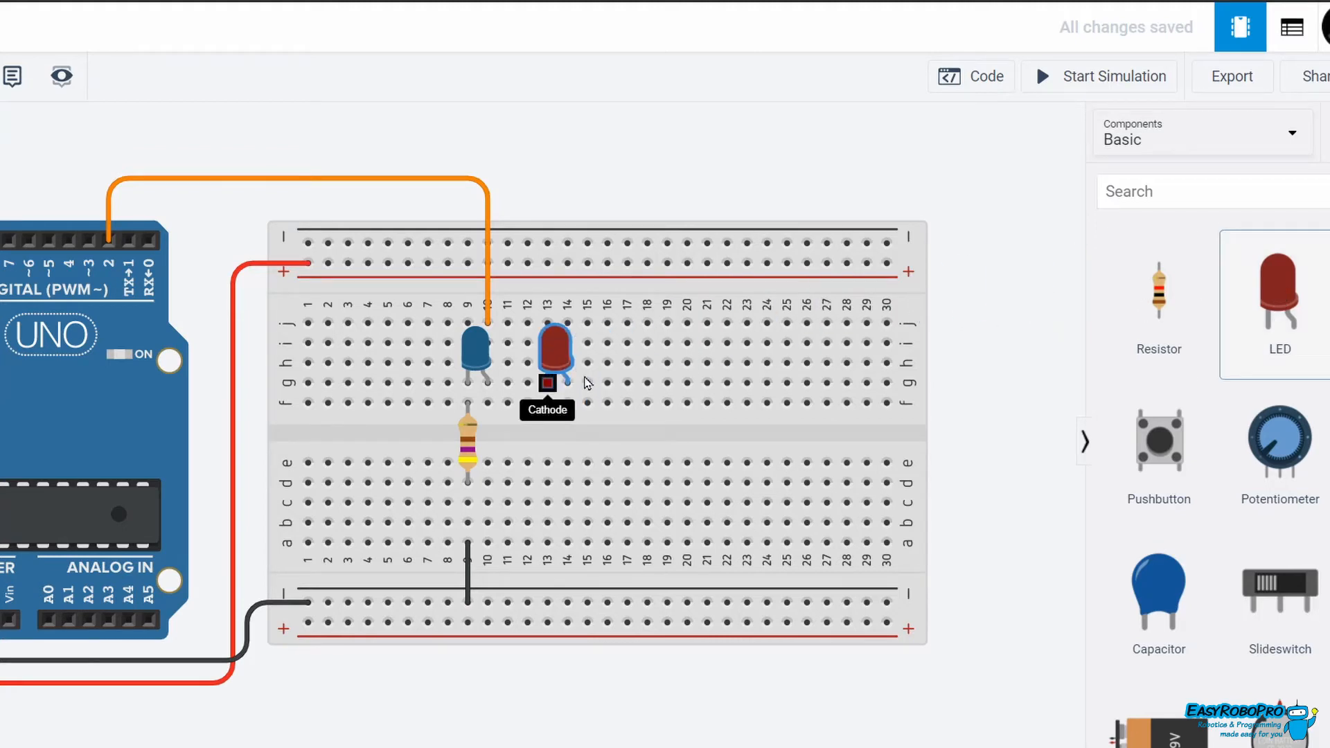
Place three more LEDs in row g at columns 17–18, 21–22 and 25–26, and set the LED at columns 13–14 to white.
{"action": "left_click_drag", "start_coordinate": [1279, 291], "coordinate": [635, 386]}
{"action": "left_click_drag", "start_coordinate": [1251, 302], "coordinate": [807, 385]}
{"action": "left_click", "coordinate": [561, 352]}
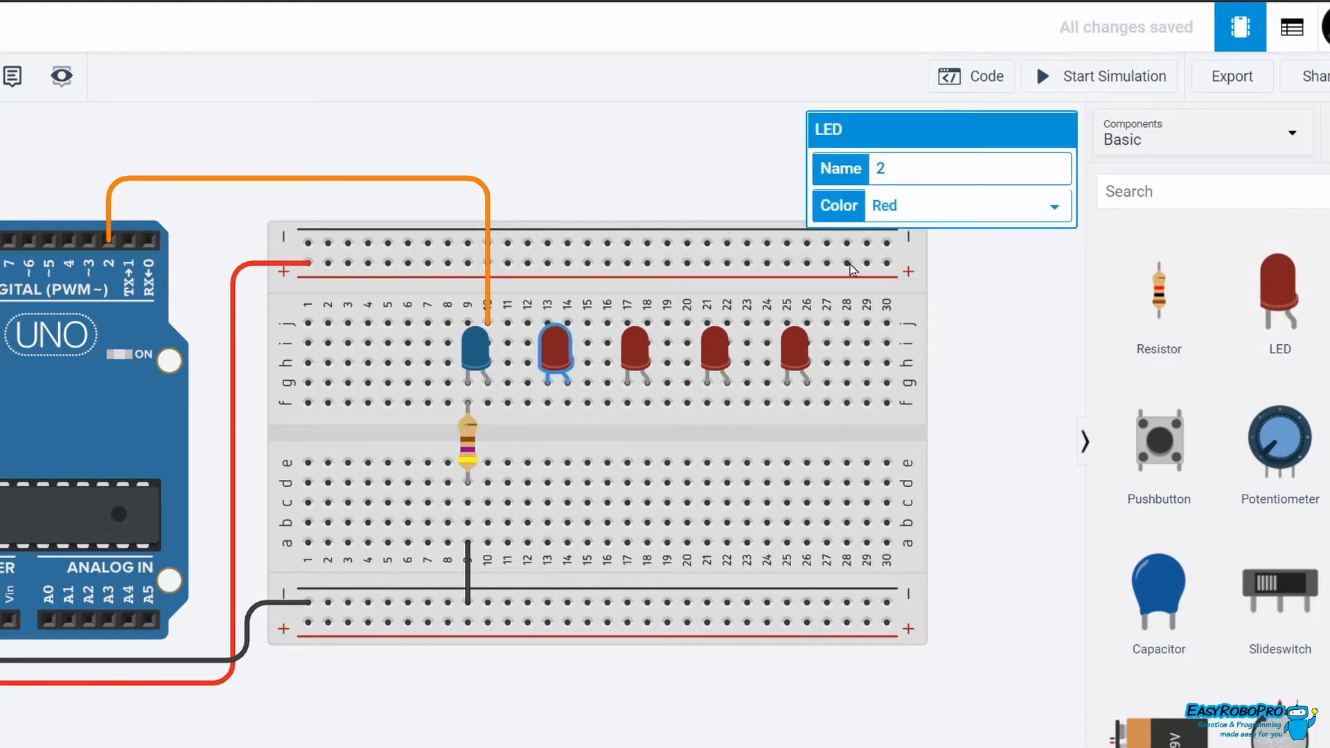
{"action": "left_click", "coordinate": [925, 208]}
{"action": "left_click", "coordinate": [894, 325]}
Set the LED at columns 17–18 to yellow and the LED at columns 21–22 to orange.
{"action": "left_click", "coordinate": [635, 352]}
{"action": "left_click", "coordinate": [927, 208]}
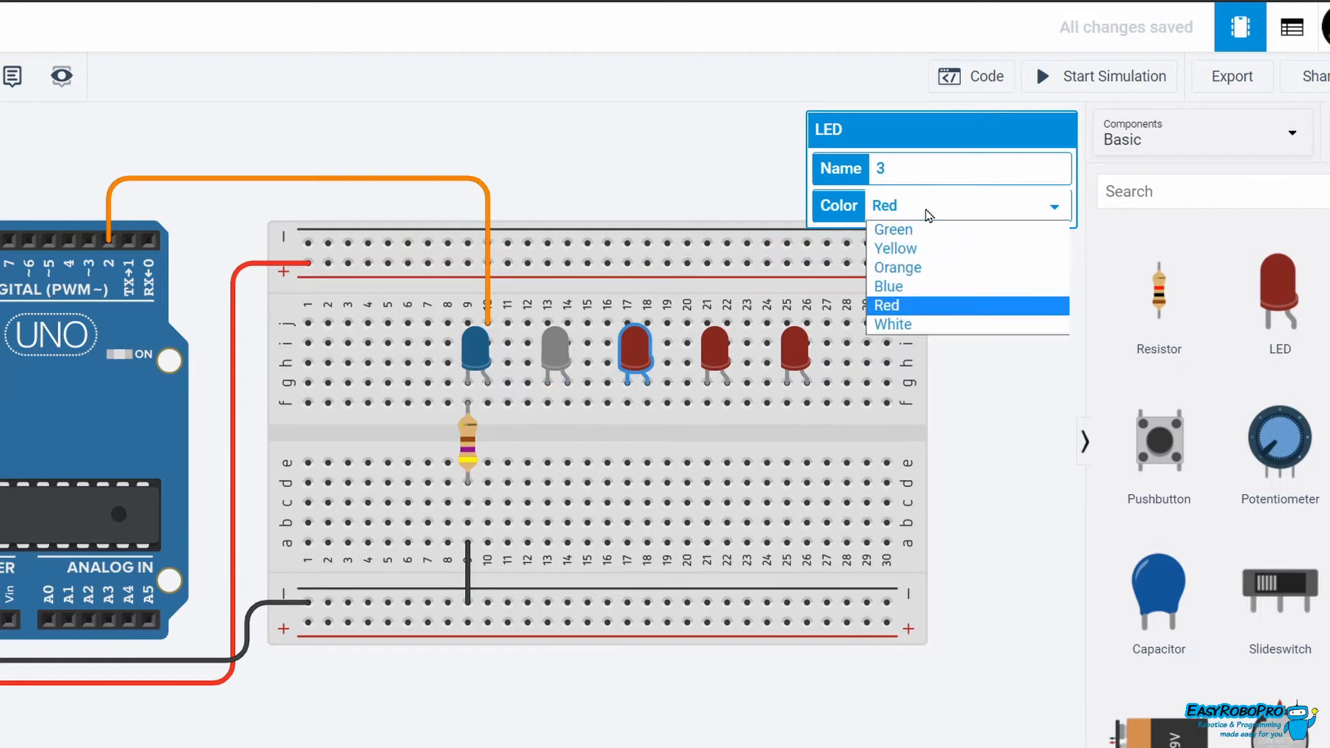
{"action": "left_click", "coordinate": [895, 248]}
{"action": "left_click", "coordinate": [716, 353]}
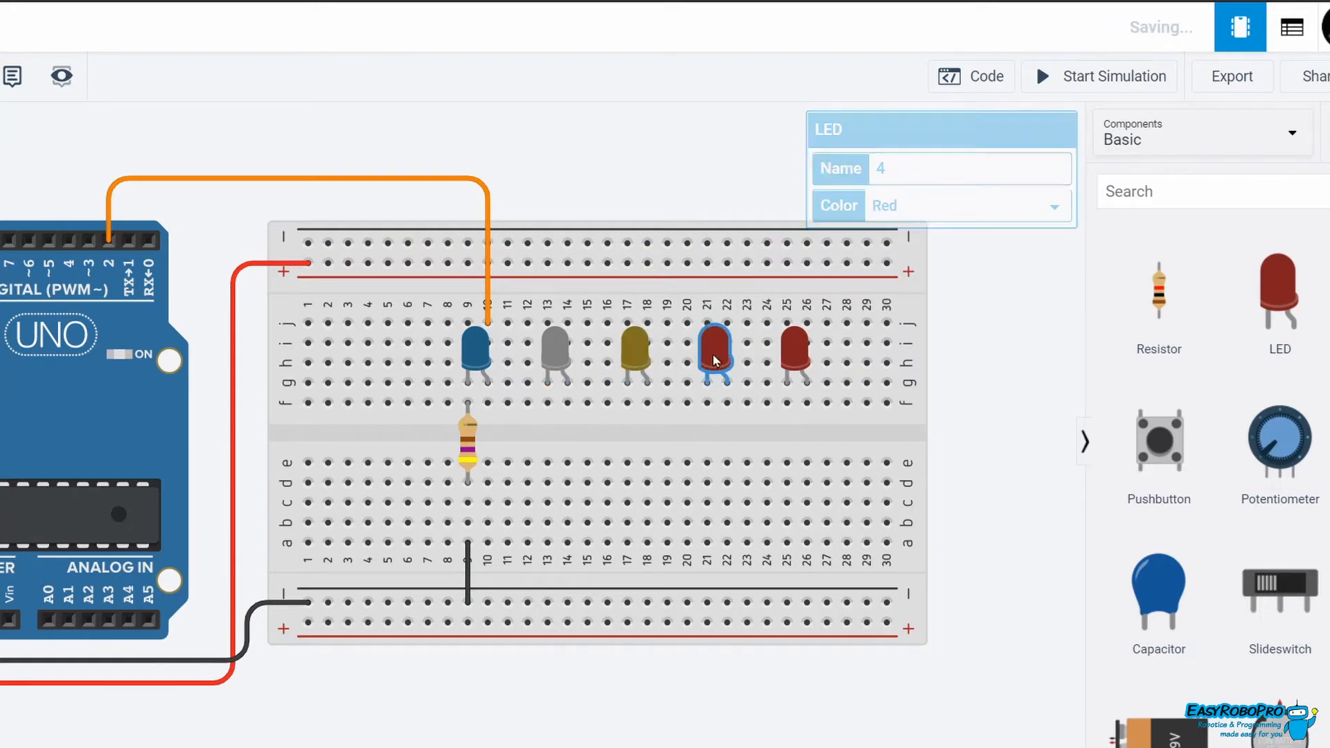
{"action": "left_click", "coordinate": [927, 207]}
{"action": "left_click", "coordinate": [890, 267]}
{"action": "left_click", "coordinate": [996, 329]}
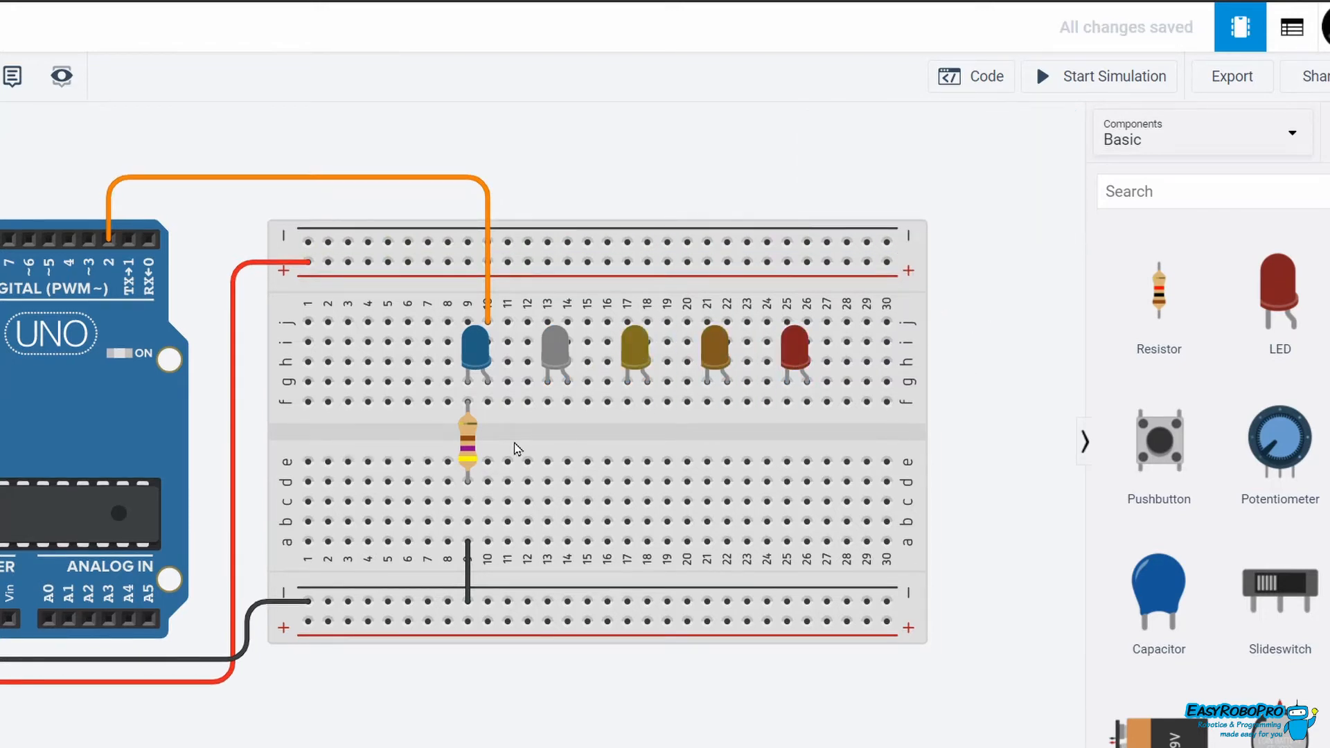
Place resistors below the LEDs across the center gap at columns 13, 17, 21 and 25, and set the column 25 resistor to 470 Ω.
{"action": "left_click_drag", "start_coordinate": [1159, 291], "coordinate": [779, 444]}
{"action": "type", "text": "470"}
{"action": "key", "text": "Tab"}
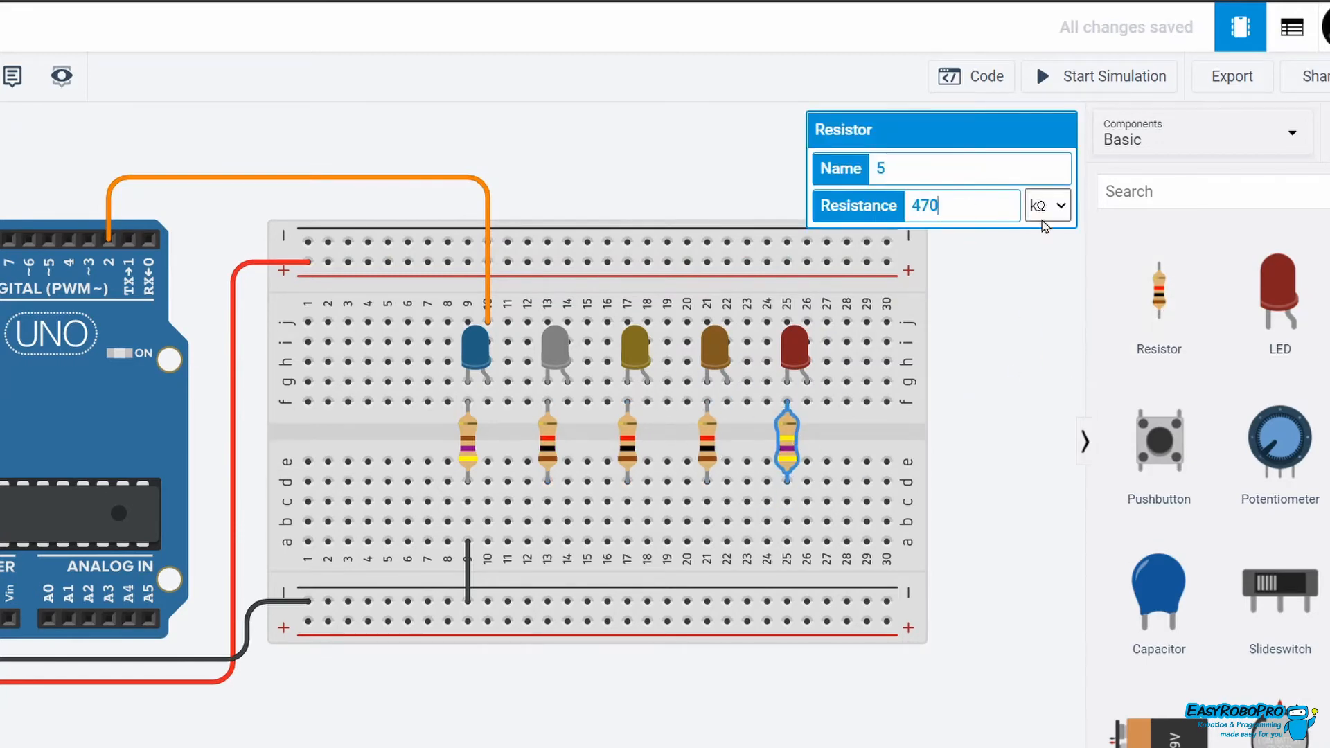
{"action": "key", "text": "alt+Down"}
{"action": "key", "text": "Up"}
{"action": "key", "text": "Return"}
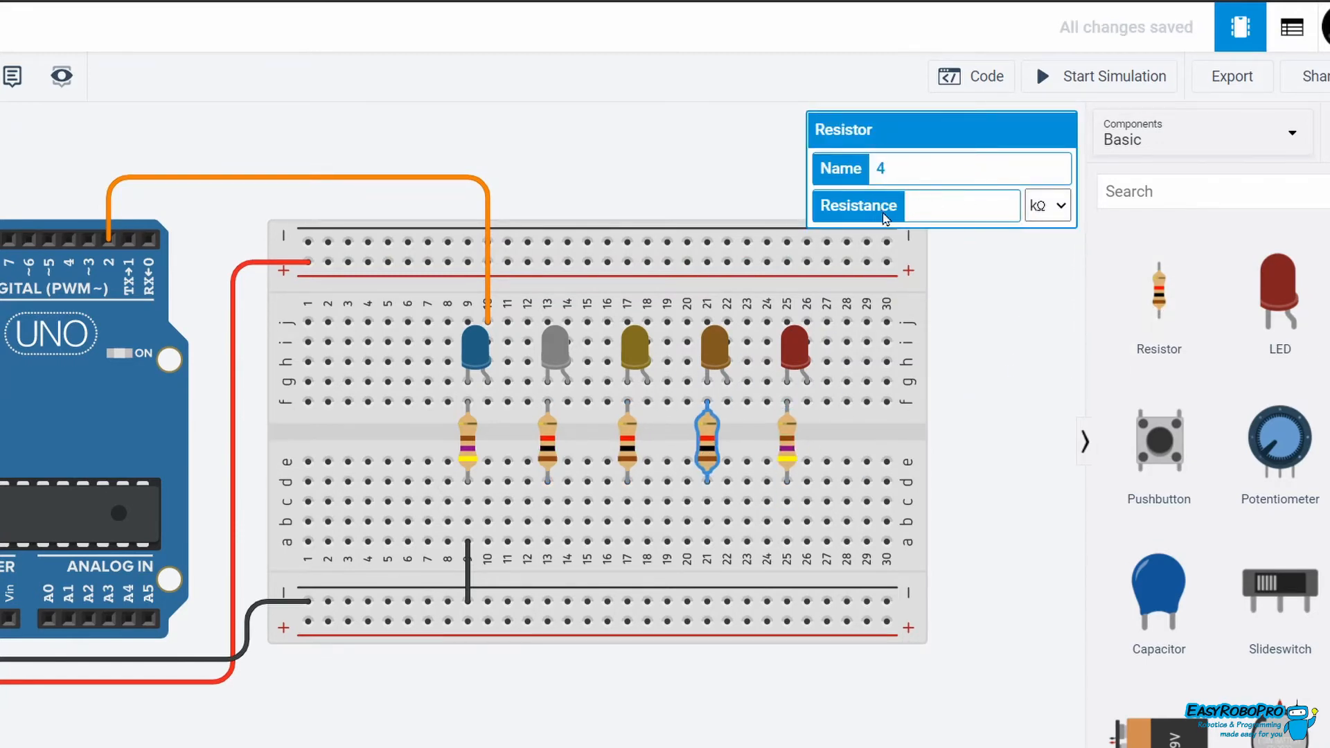
Set the resistors in columns 21, 17 and 13 to 470 Ω each.
{"action": "type", "text": "470"}
{"action": "key", "text": "Tab"}
{"action": "key", "text": "alt+Down"}
{"action": "key", "text": "Up"}
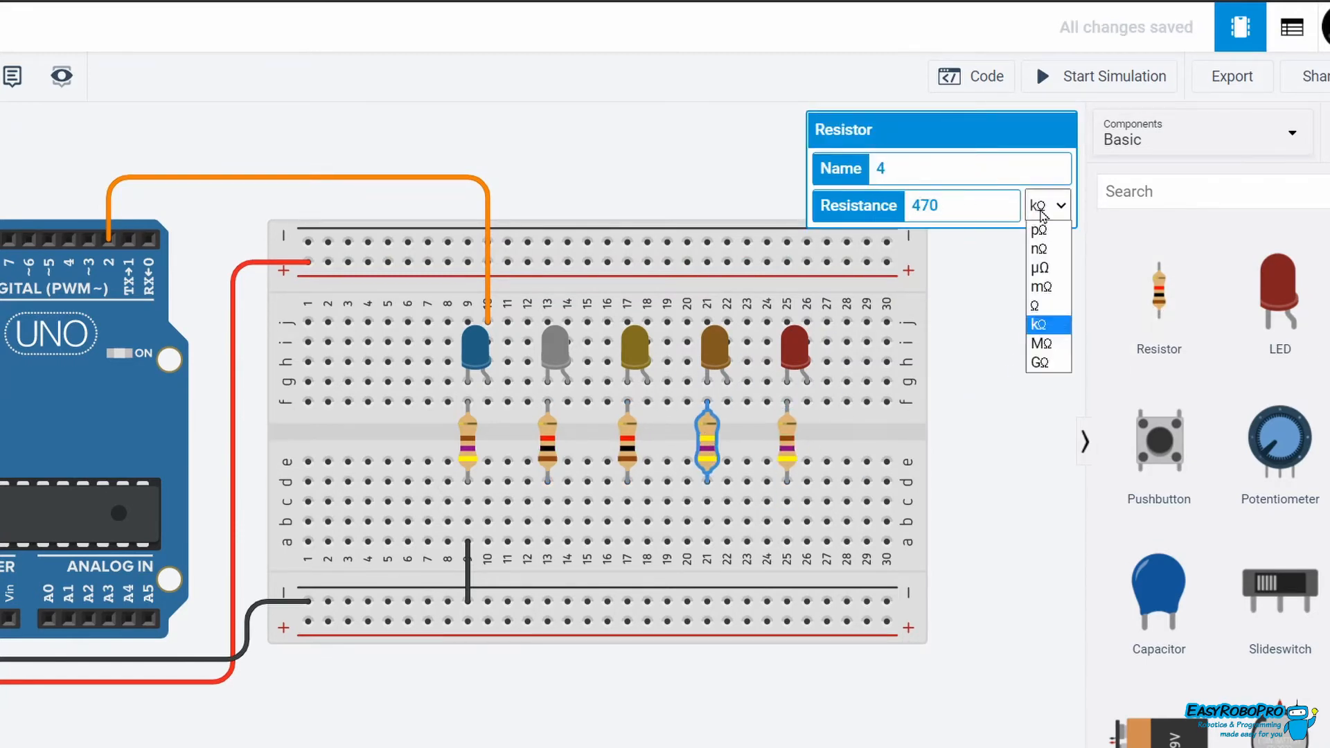
{"action": "key", "text": "Return"}
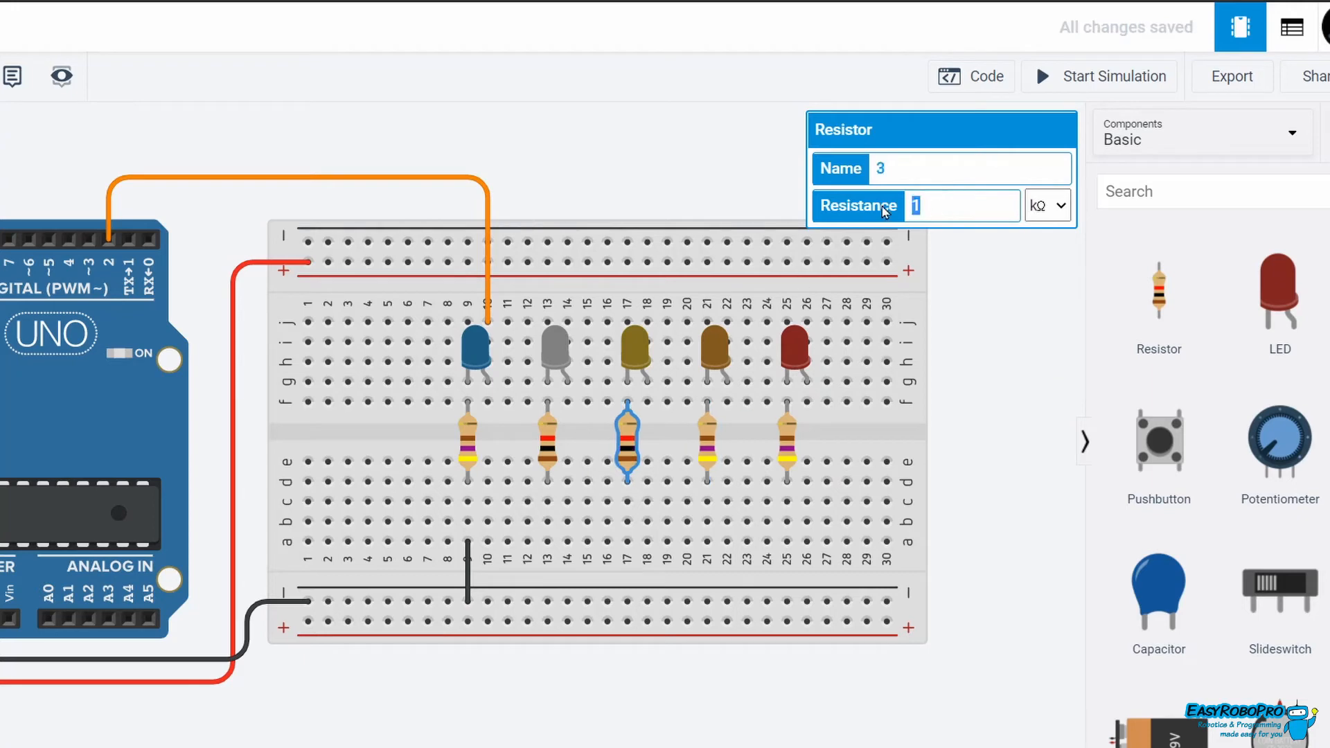
{"action": "type", "text": "470"}
{"action": "left_click", "coordinate": [1048, 205]}
{"action": "left_click", "coordinate": [1036, 306]}
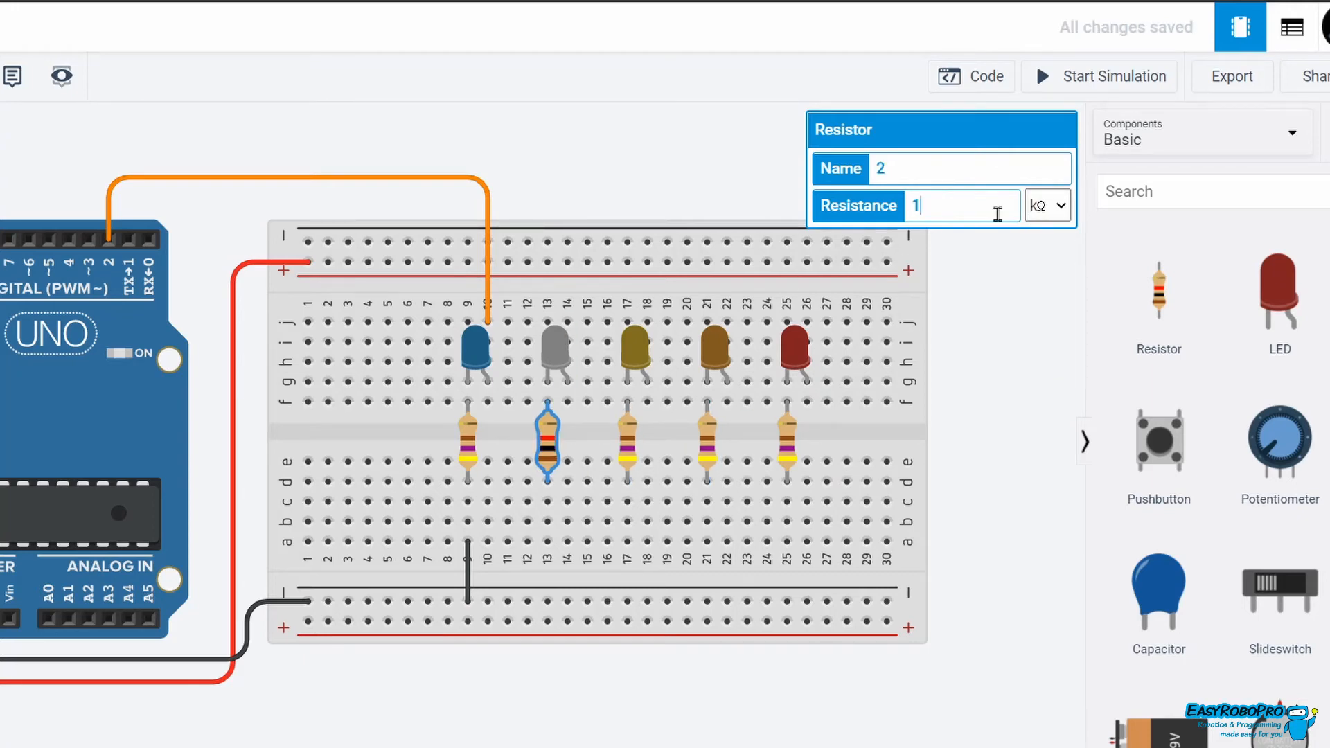
{"action": "type", "text": "470"}
{"action": "left_click", "coordinate": [1048, 205]}
{"action": "left_click", "coordinate": [1046, 305]}
{"action": "left_click", "coordinate": [995, 356]}
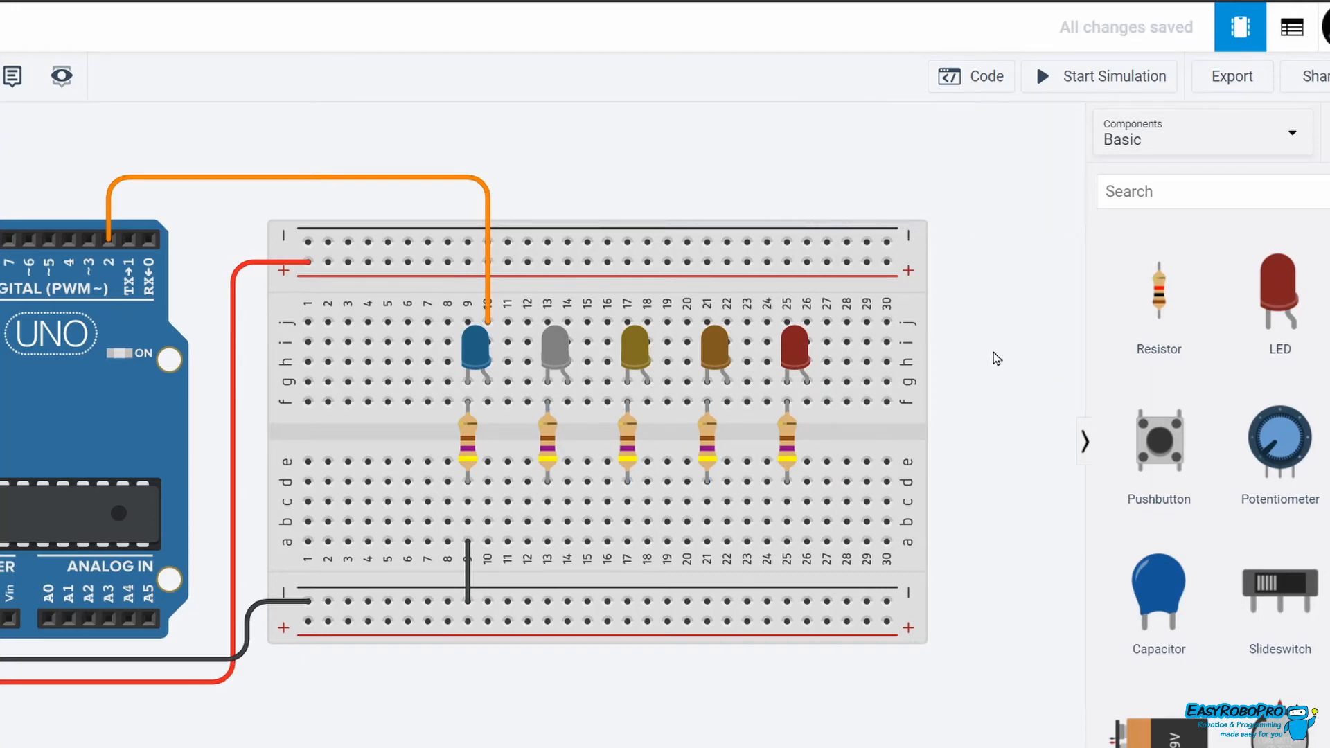
Connect breadboard holes a13, a17, a21 and a25 to the lower negative rail with black wires.
{"action": "left_click", "coordinate": [547, 541]}
{"action": "left_click", "coordinate": [548, 601]}
{"action": "left_click", "coordinate": [628, 541]}
{"action": "left_click", "coordinate": [628, 601]}
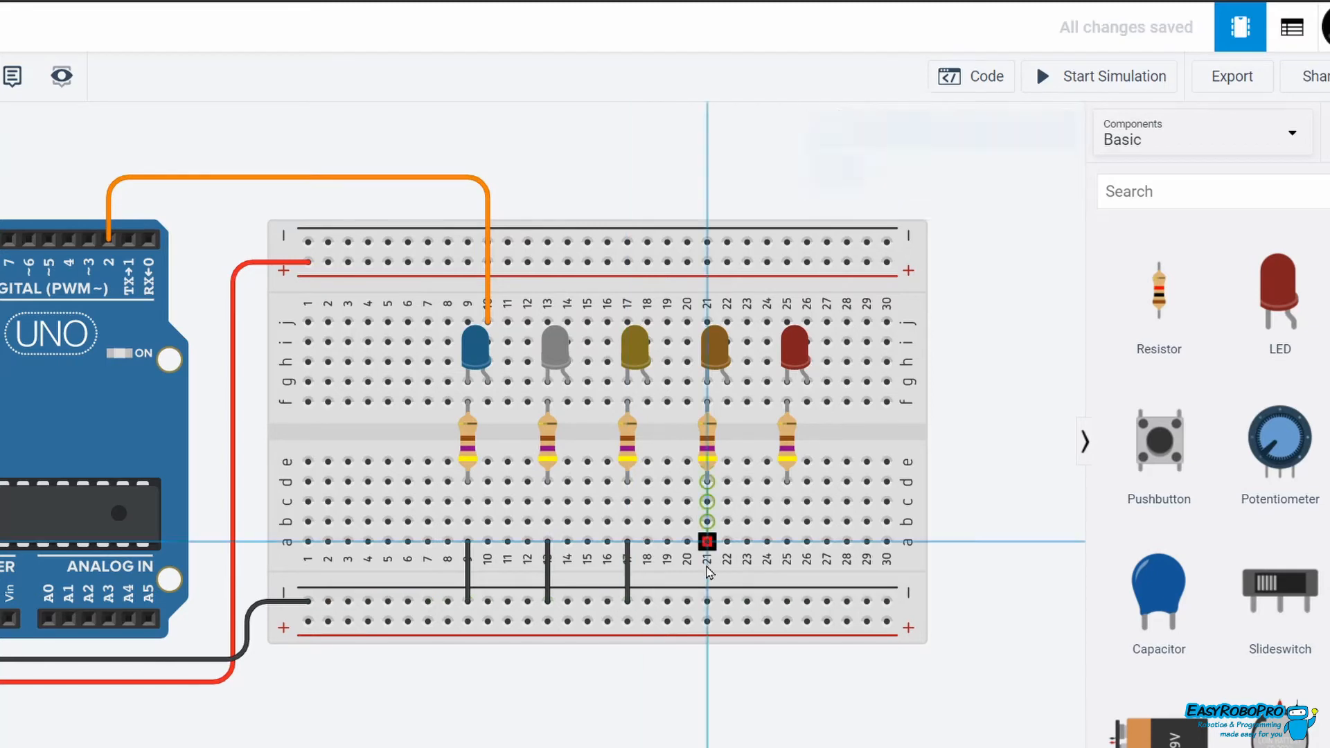
{"action": "left_click", "coordinate": [708, 541]}
{"action": "left_click", "coordinate": [708, 602]}
{"action": "left_click", "coordinate": [787, 541]}
{"action": "left_click", "coordinate": [787, 602]}
{"action": "left_click", "coordinate": [944, 416]}
Connect hole j14 above the white LED's anode to Arduino digital pin 3 with an orange wire.
{"action": "left_click", "coordinate": [568, 323]}
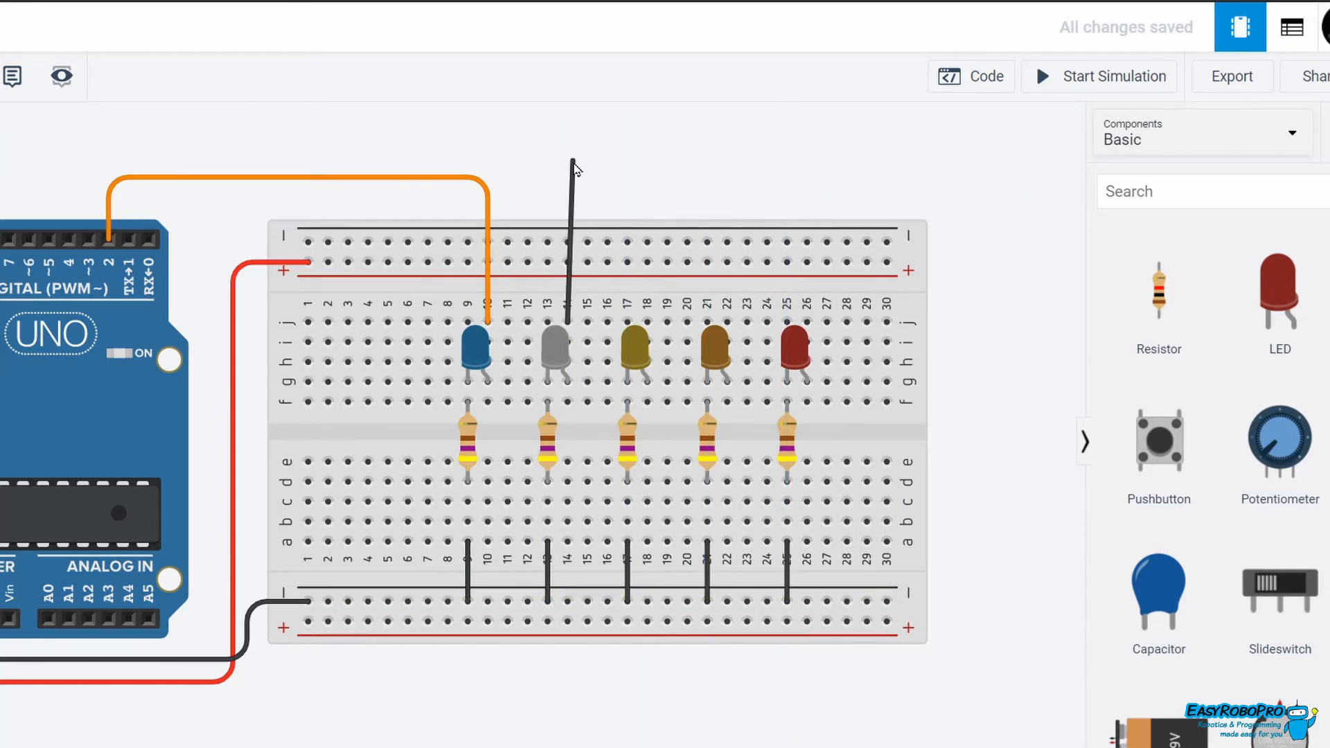
{"action": "left_click", "coordinate": [568, 164]}
{"action": "left_click", "coordinate": [93, 165]}
{"action": "left_click", "coordinate": [89, 239]}
Connect hole j18 above the yellow LED's anode to digital pin 4 with an orange wire and straighten its bend.
{"action": "left_click", "coordinate": [646, 321]}
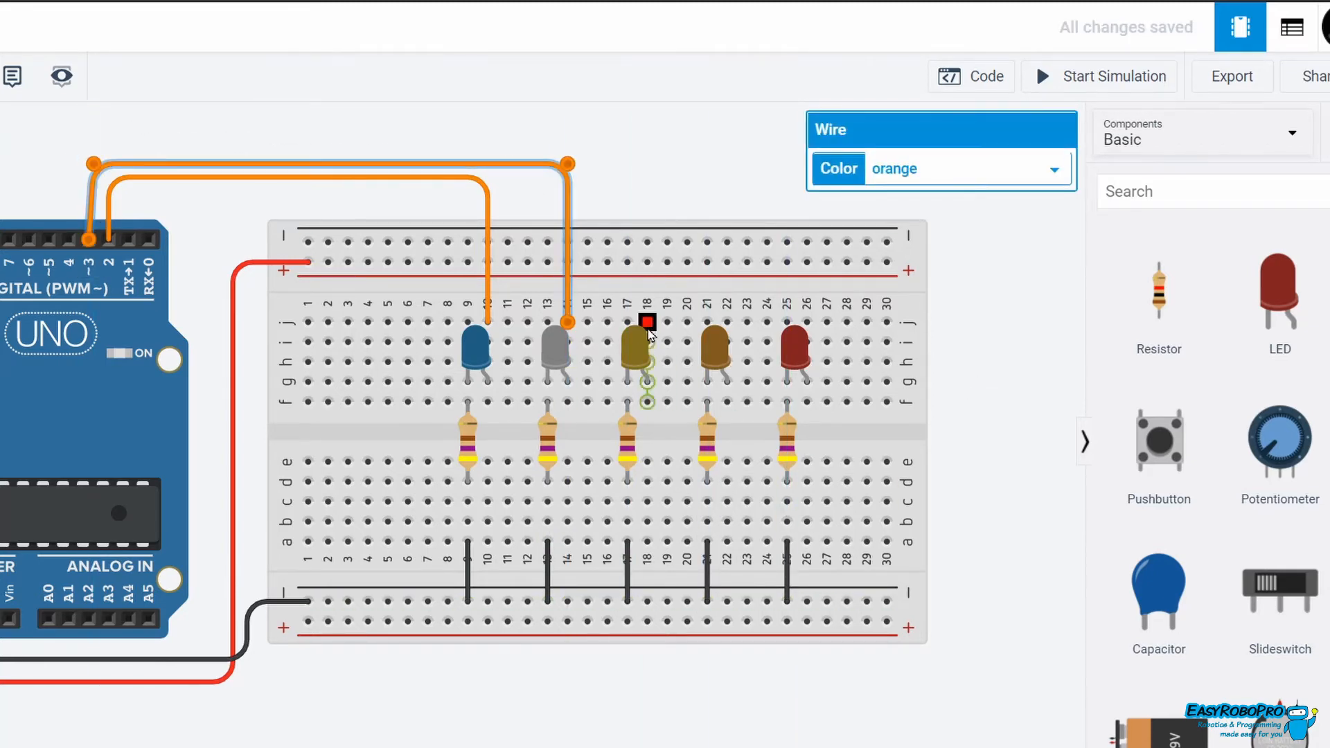
{"action": "left_click", "coordinate": [647, 146]}
{"action": "left_click", "coordinate": [74, 146]}
{"action": "left_click", "coordinate": [70, 237]}
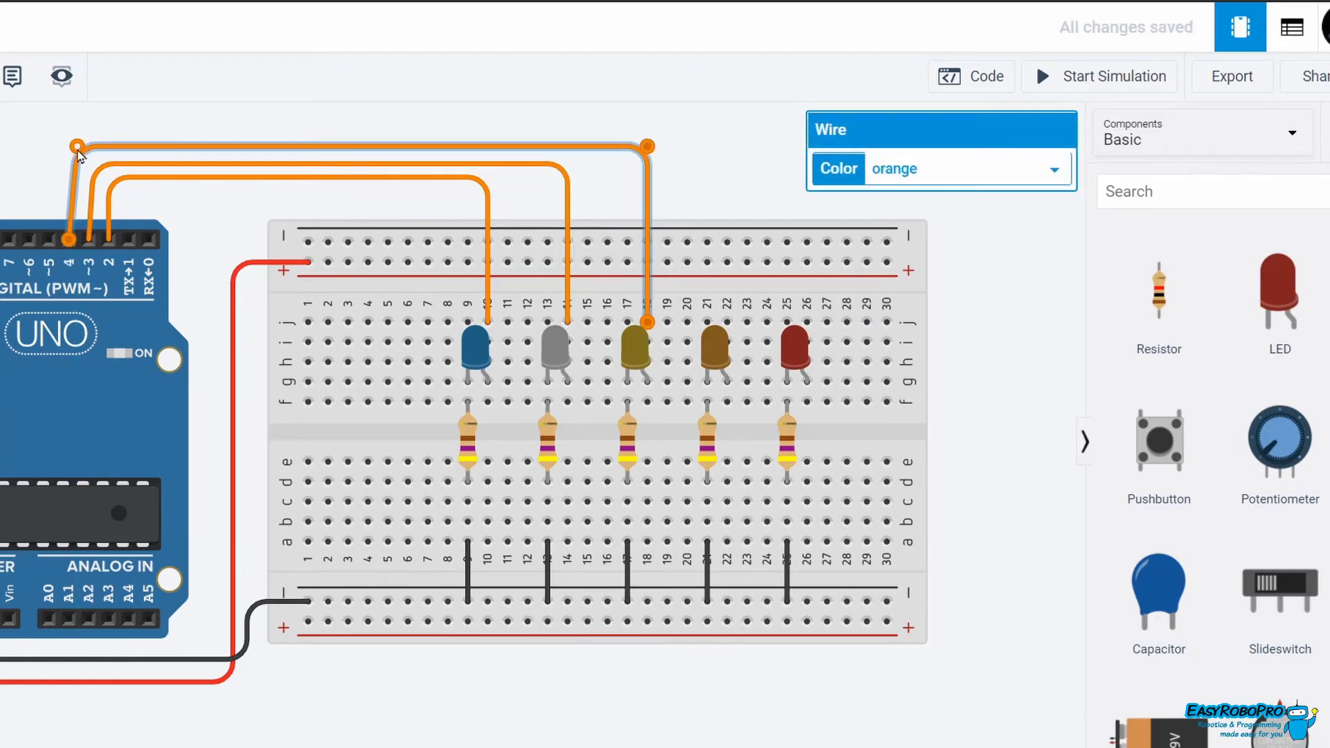
{"action": "left_click_drag", "start_coordinate": [75, 147], "coordinate": [88, 164]}
{"action": "left_click", "coordinate": [91, 179]}
Connect hole j22 above the orange LED's anode to digital pin 5 with an orange wire, spacing it from the neighboring wire.
{"action": "left_click", "coordinate": [727, 322]}
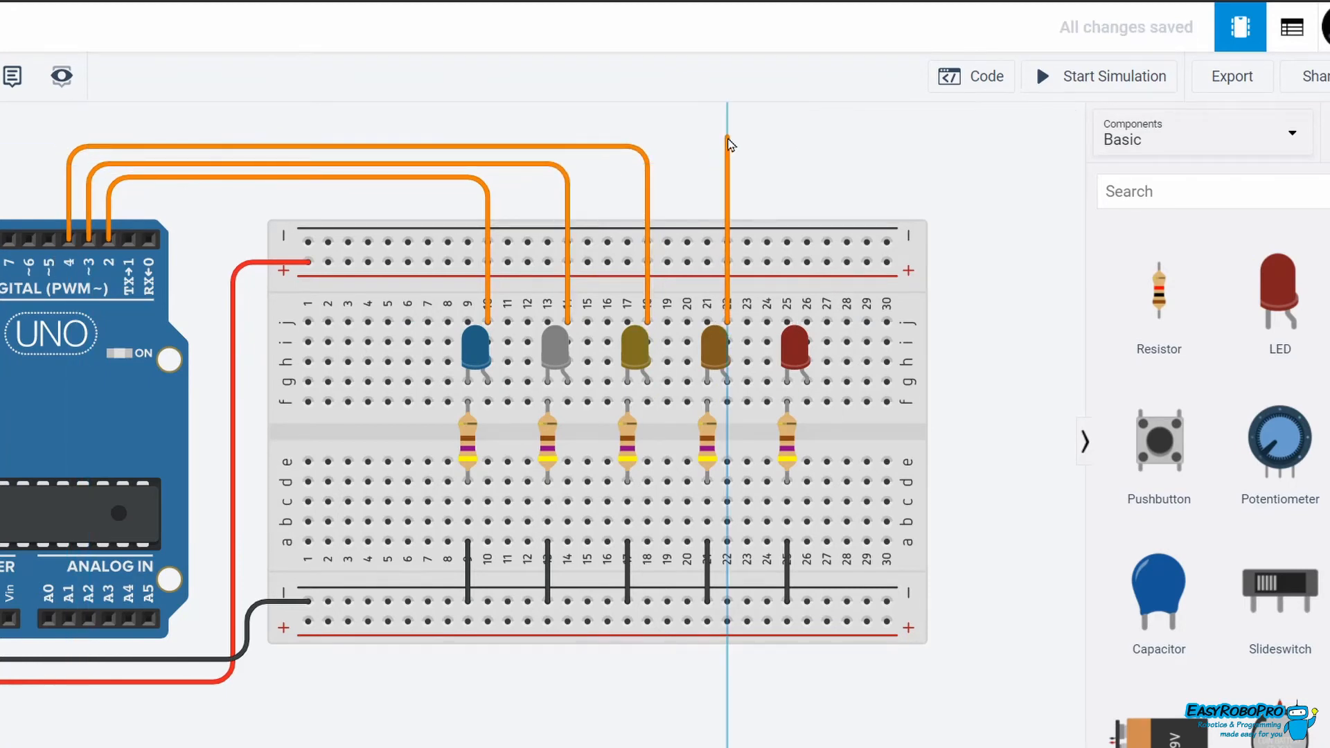
{"action": "left_click", "coordinate": [728, 137]}
{"action": "left_click", "coordinate": [51, 137]}
{"action": "left_click", "coordinate": [49, 238]}
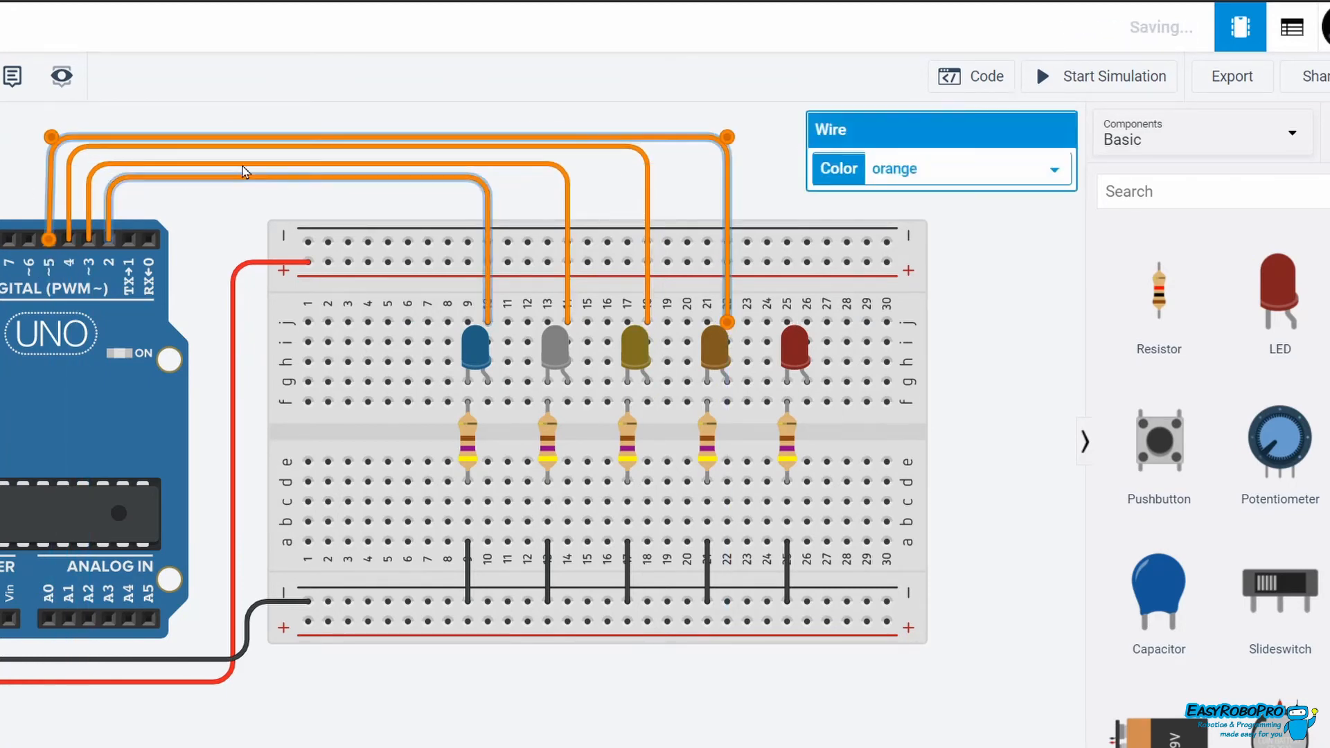
{"action": "left_click_drag", "start_coordinate": [350, 137], "coordinate": [350, 131]}
Connect hole j26 above the red LED's anode to digital pin 6 with an orange wire.
{"action": "left_click", "coordinate": [808, 322]}
{"action": "left_click", "coordinate": [809, 115]}
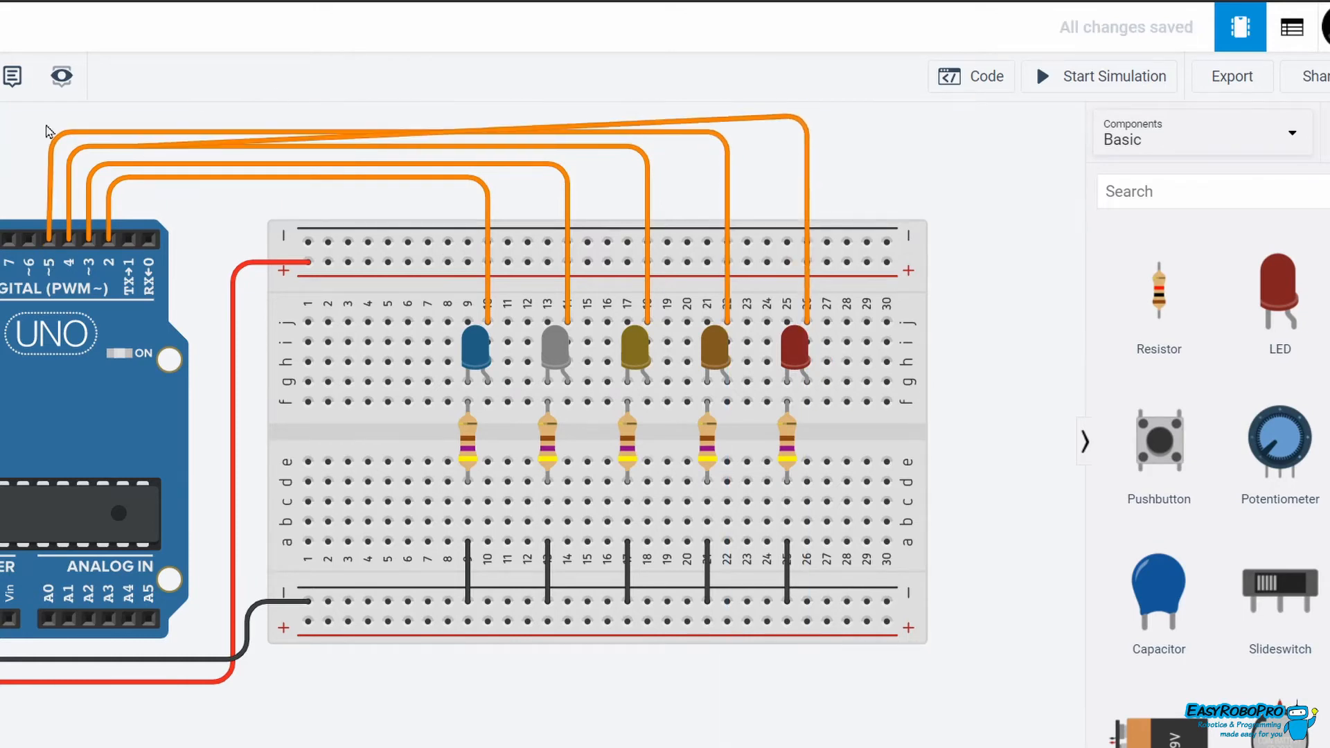
{"action": "left_click", "coordinate": [31, 115]}
{"action": "left_click", "coordinate": [30, 237]}
{"action": "left_click", "coordinate": [1024, 352]}
{"action": "left_click_drag", "start_coordinate": [1012, 359], "coordinate": [1009, 392]}
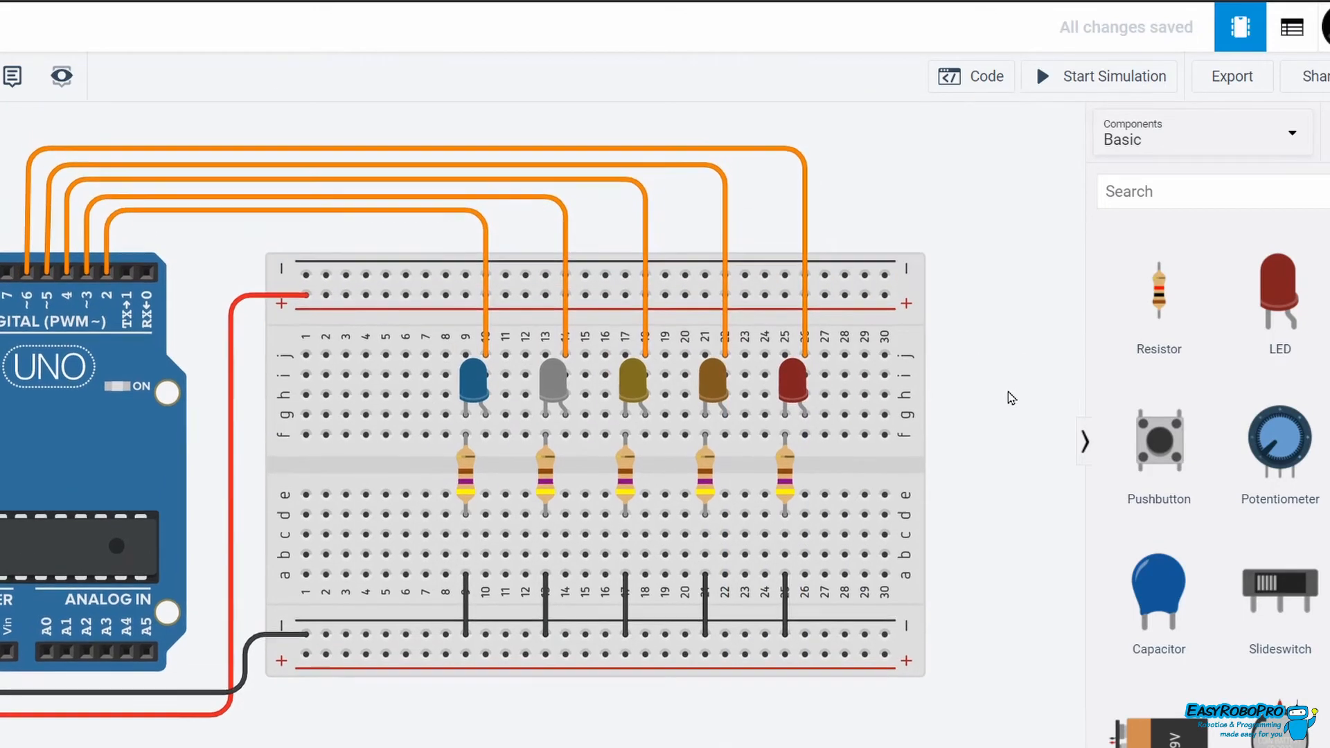
Place a potentiometer in row g, columns 4 to 6, and connect hole f4 to the upper positive rail with a red wire.
{"action": "left_click_drag", "start_coordinate": [1270, 449], "coordinate": [381, 417]}
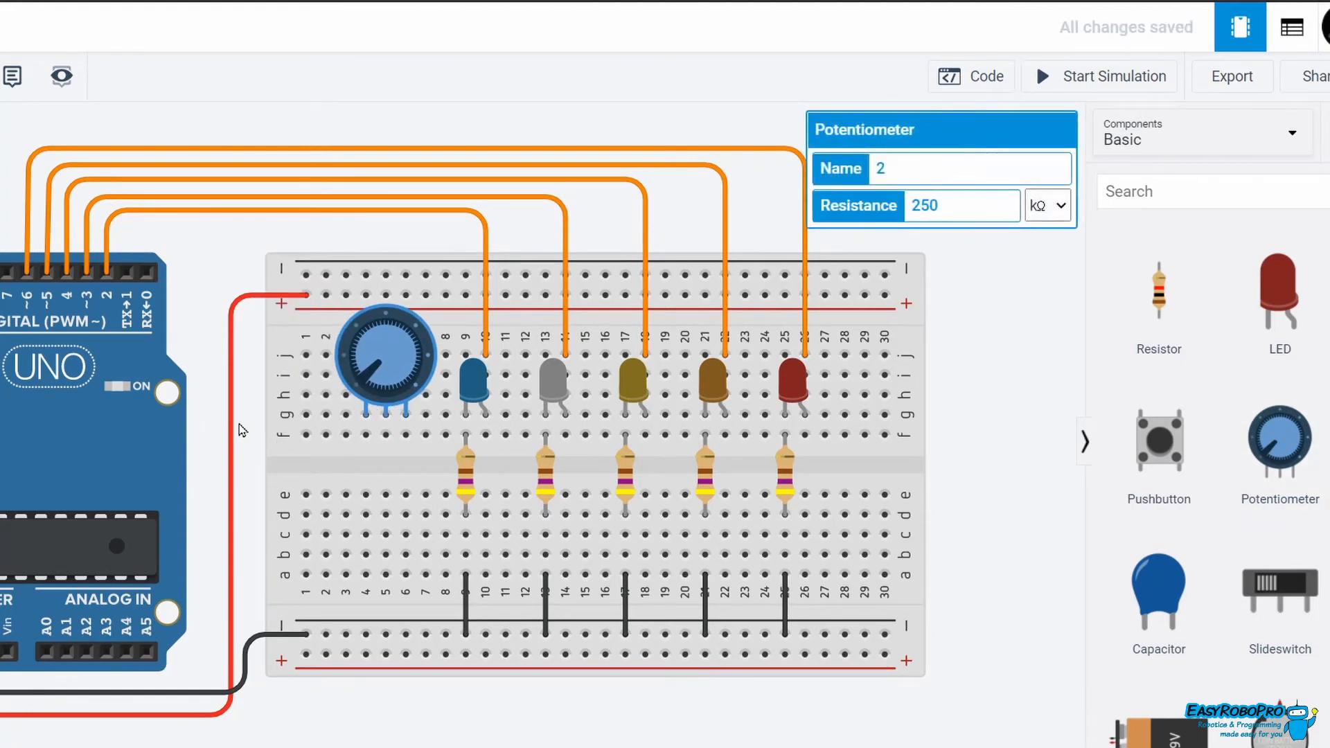
{"action": "left_click", "coordinate": [326, 295]}
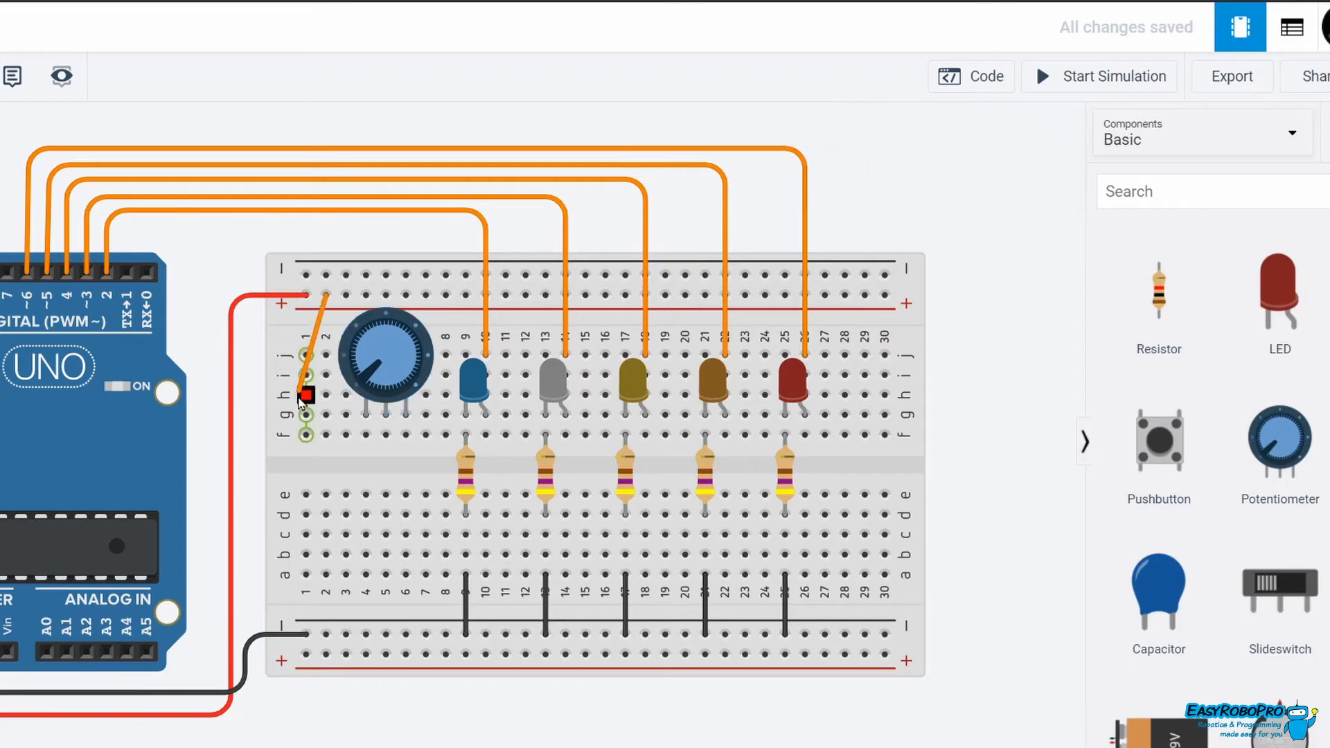
{"action": "left_click", "coordinate": [288, 433]}
{"action": "left_click", "coordinate": [366, 435]}
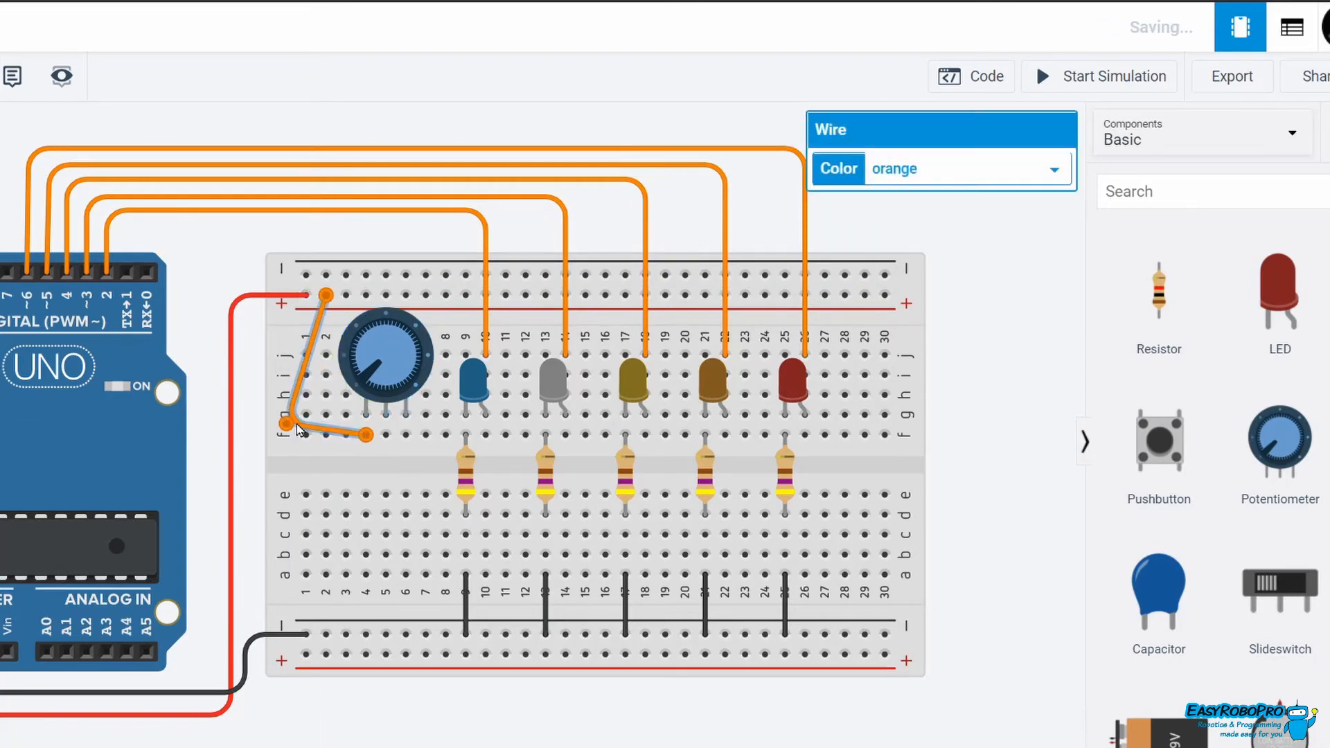
{"action": "left_click_drag", "start_coordinate": [305, 432], "coordinate": [328, 438]}
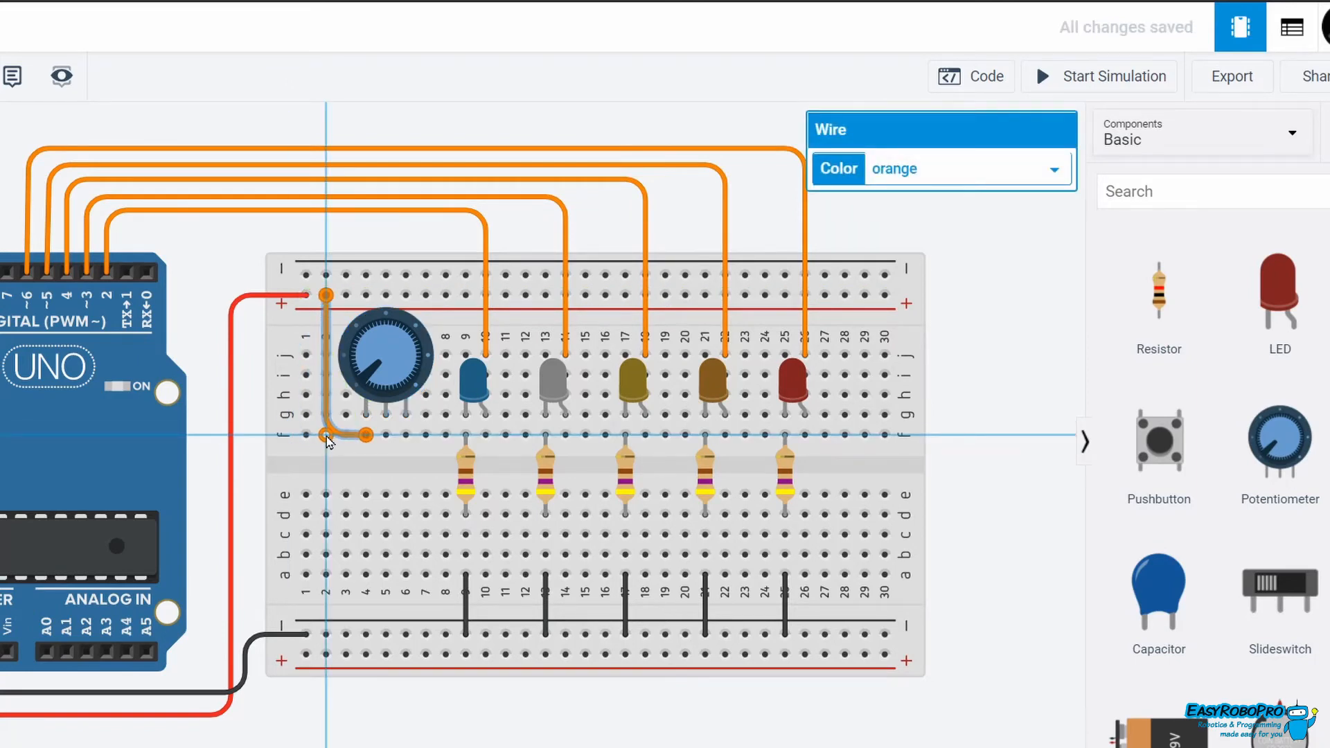
{"action": "key", "text": "2"}
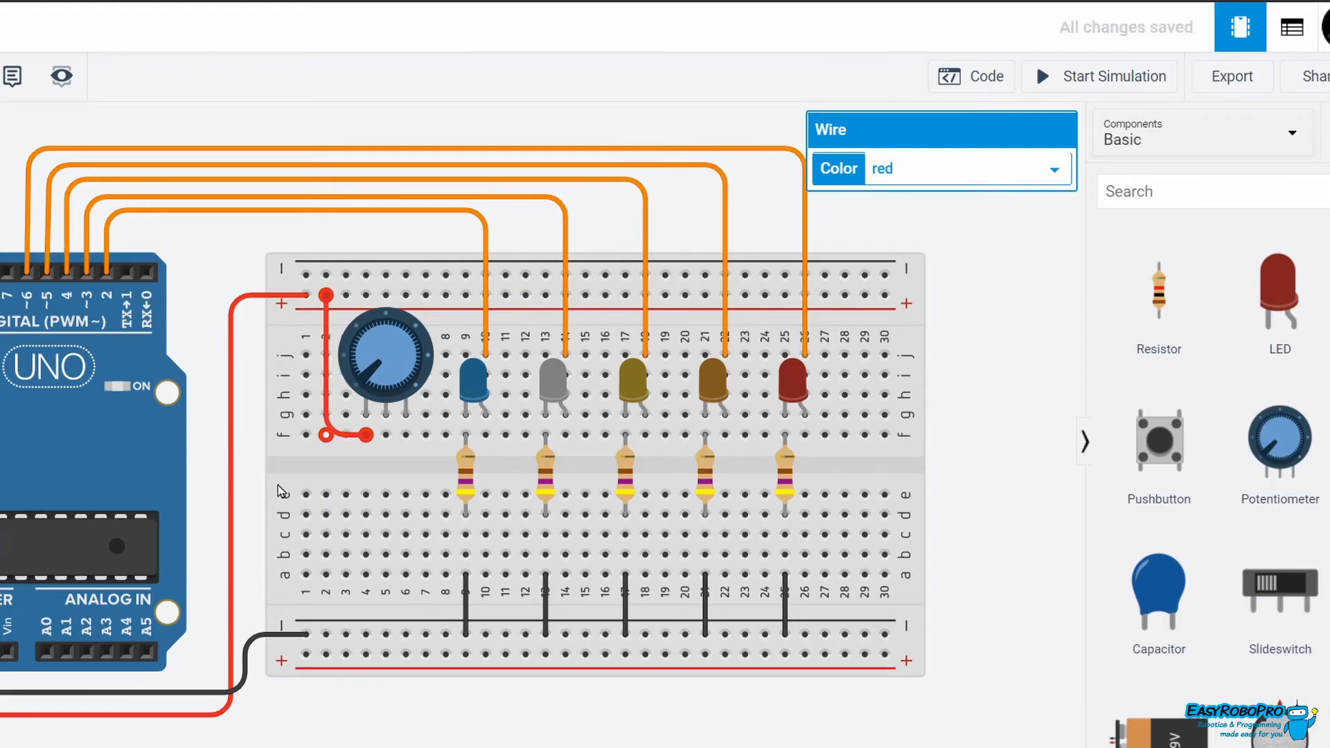
Connect hole f6 below the potentiometer to the lower negative rail with a black wire.
{"action": "left_click", "coordinate": [405, 436]}
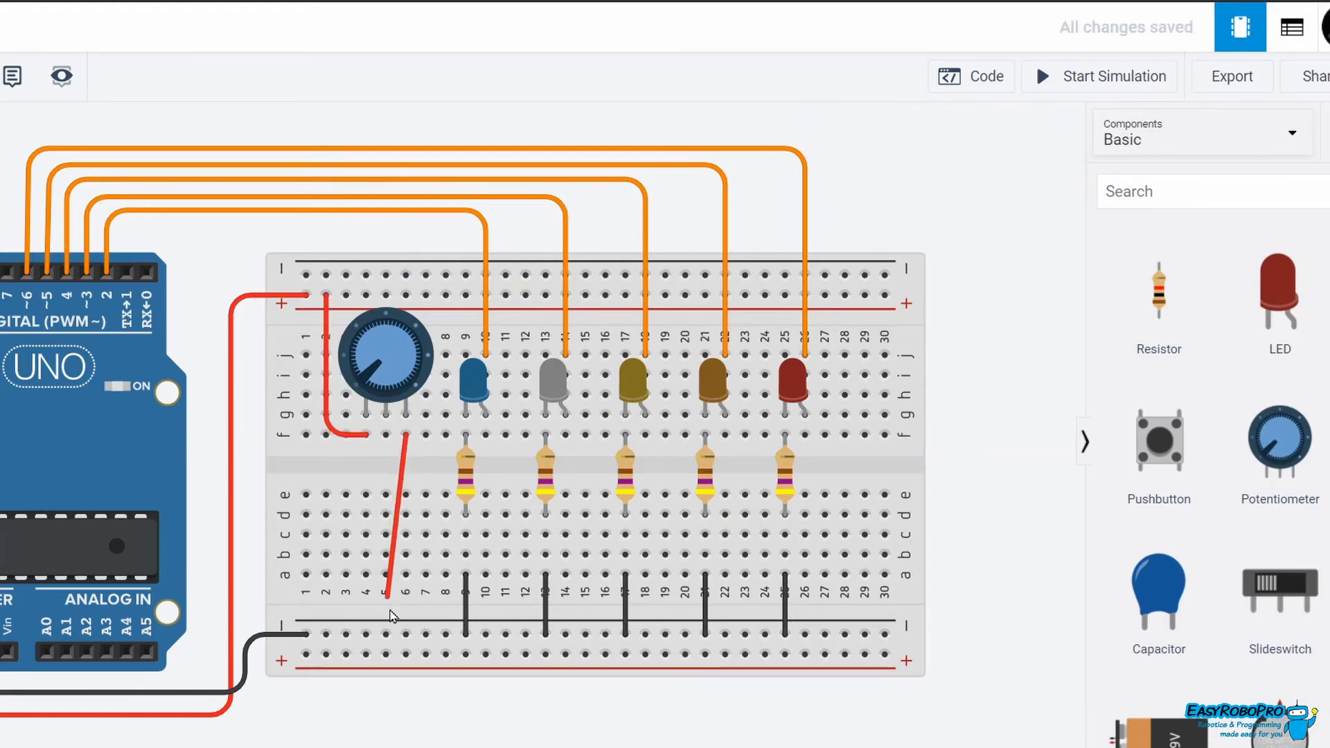
{"action": "left_click", "coordinate": [405, 634]}
{"action": "key", "text": "0"}
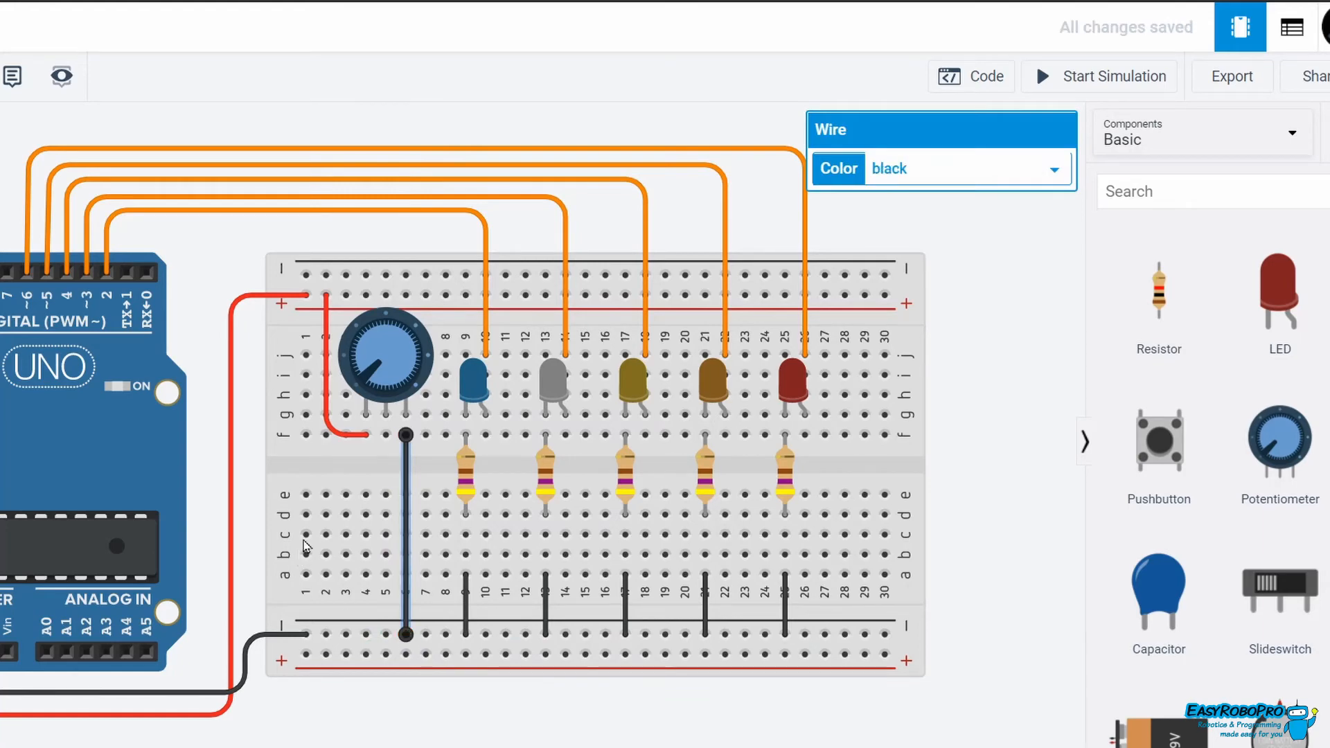
Connect hole f5 below the potentiometer's wiper to Arduino analog pin A0 with a yellow wire routed beneath the breadboard.
{"action": "left_click", "coordinate": [386, 435]}
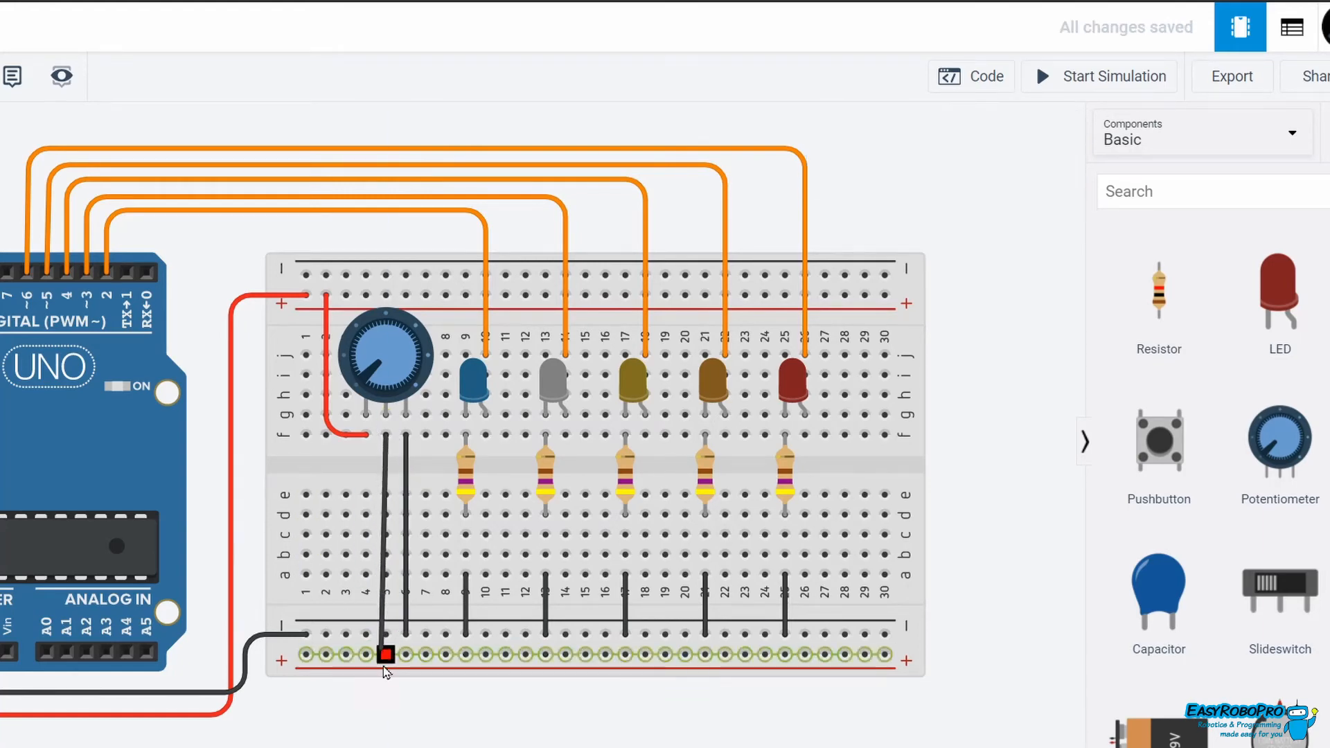
{"action": "left_click", "coordinate": [387, 744]}
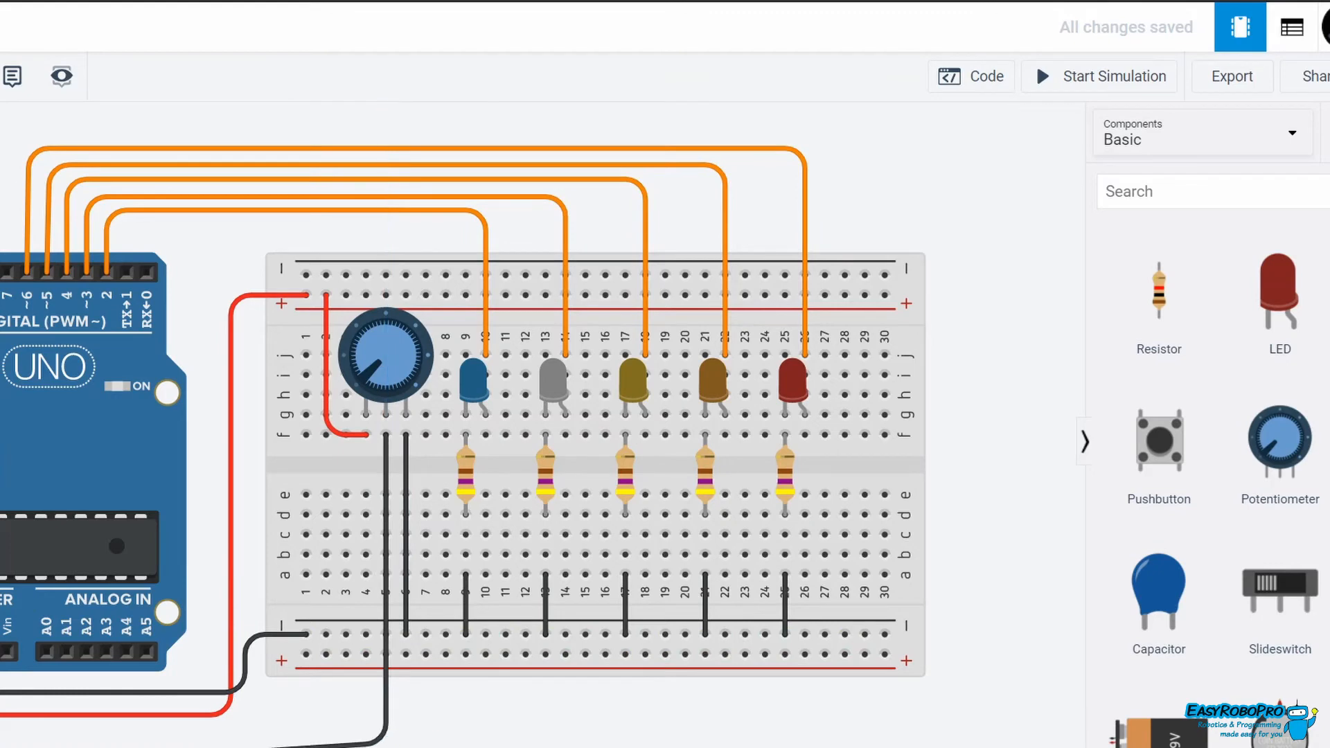
{"action": "left_click", "coordinate": [48, 743]}
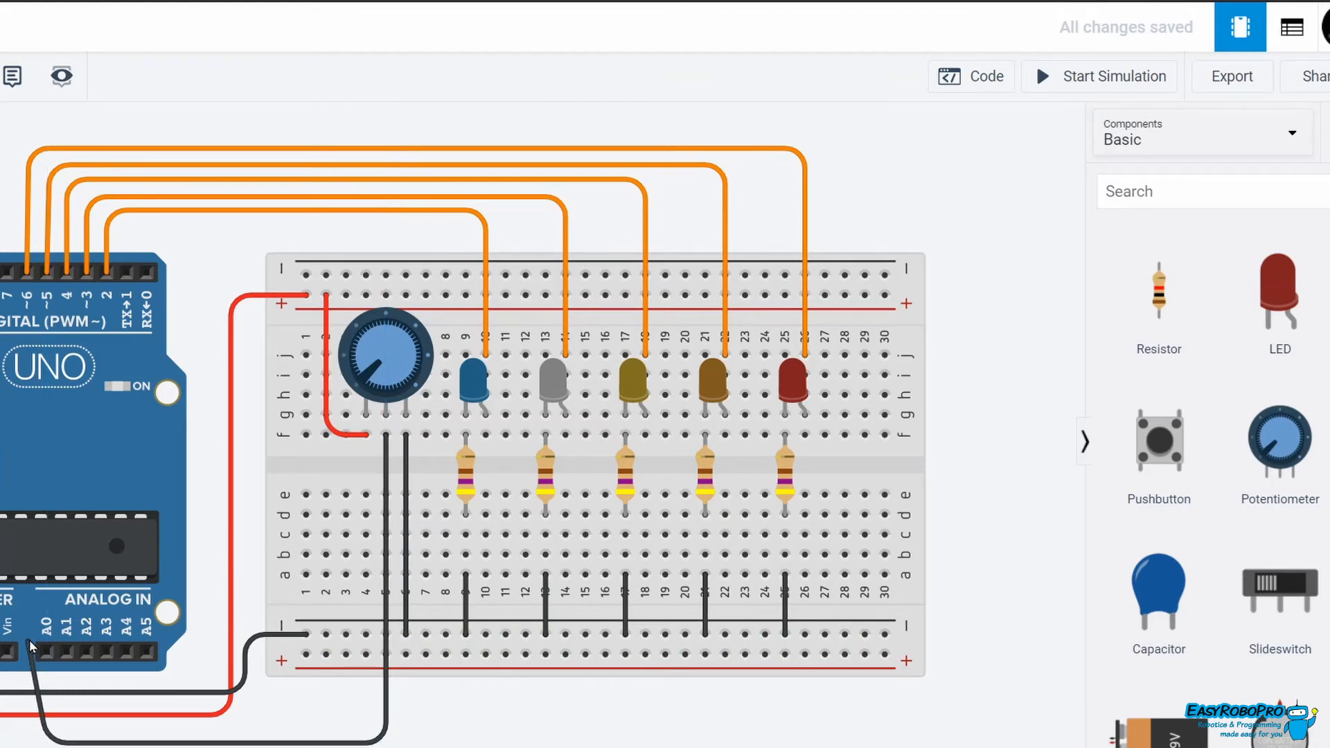
{"action": "left_click", "coordinate": [47, 649]}
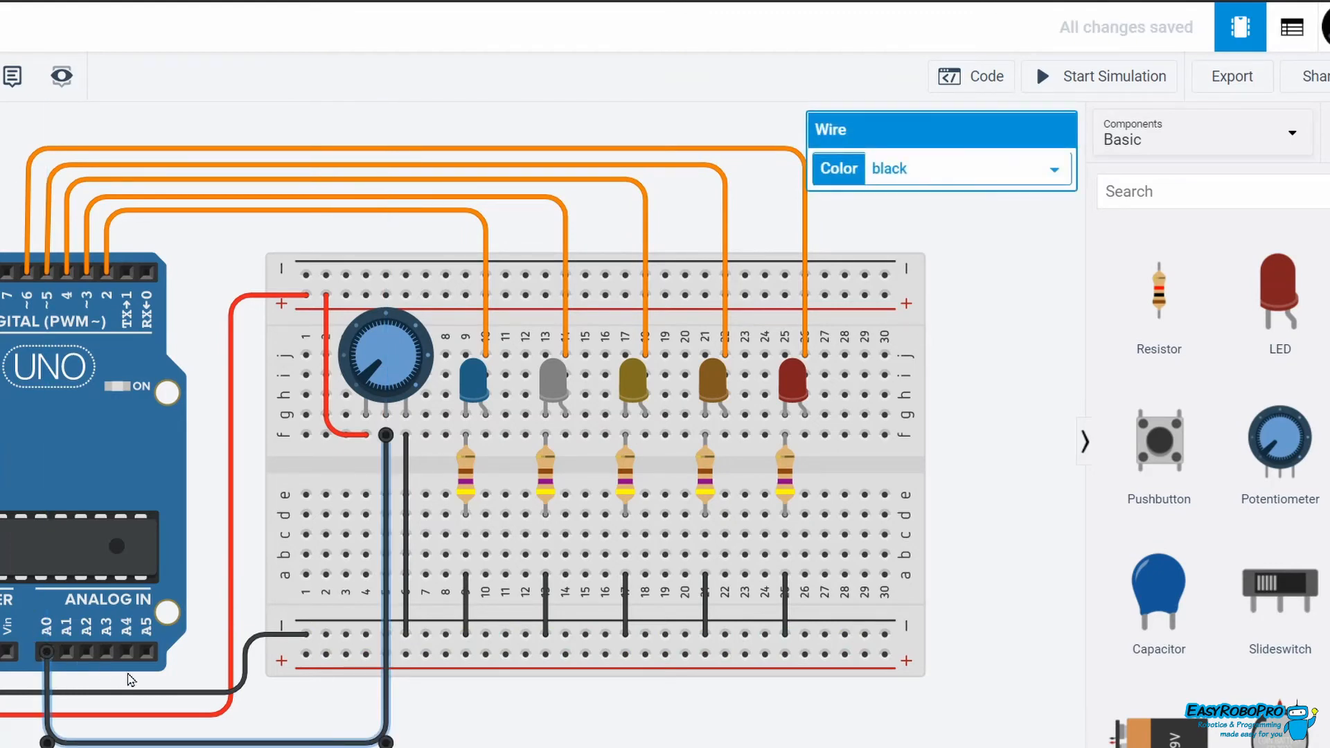
{"action": "key", "text": "4"}
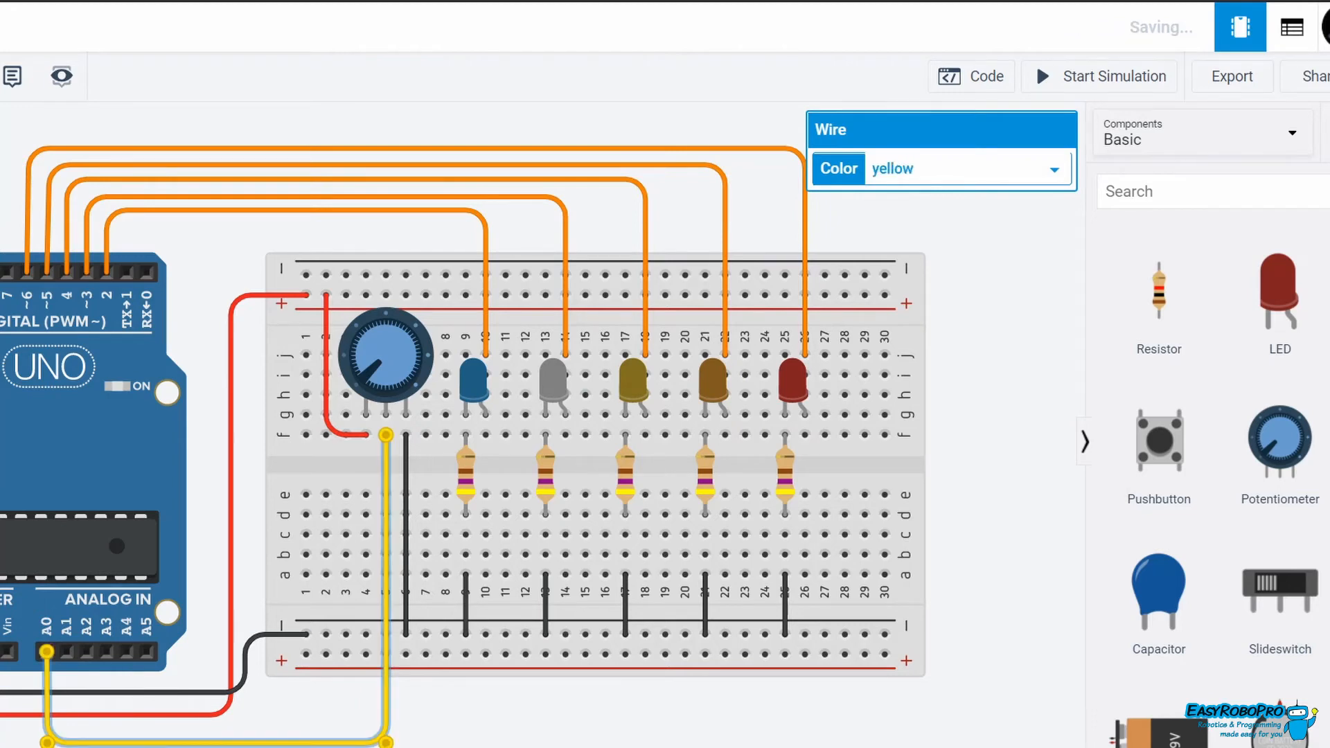
{"action": "left_click", "coordinate": [506, 731]}
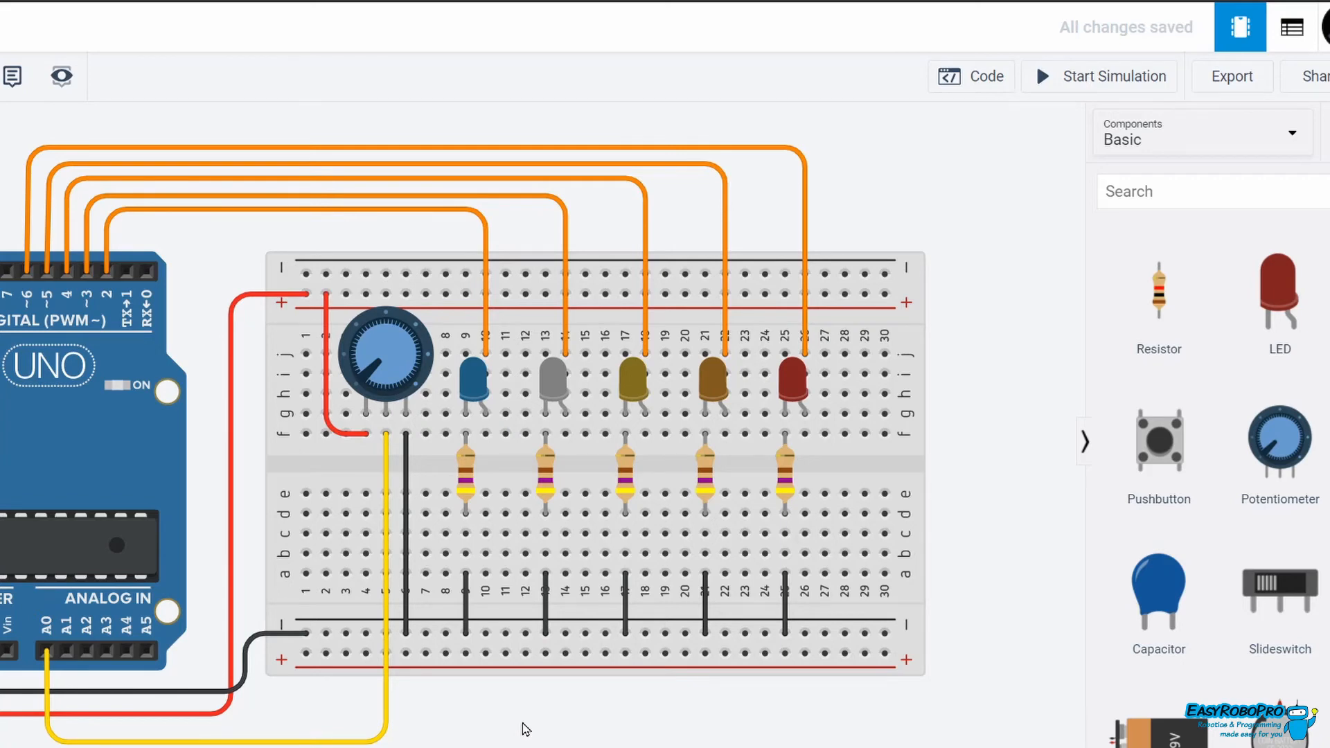
{"action": "left_click_drag", "start_coordinate": [528, 726], "coordinate": [573, 704]}
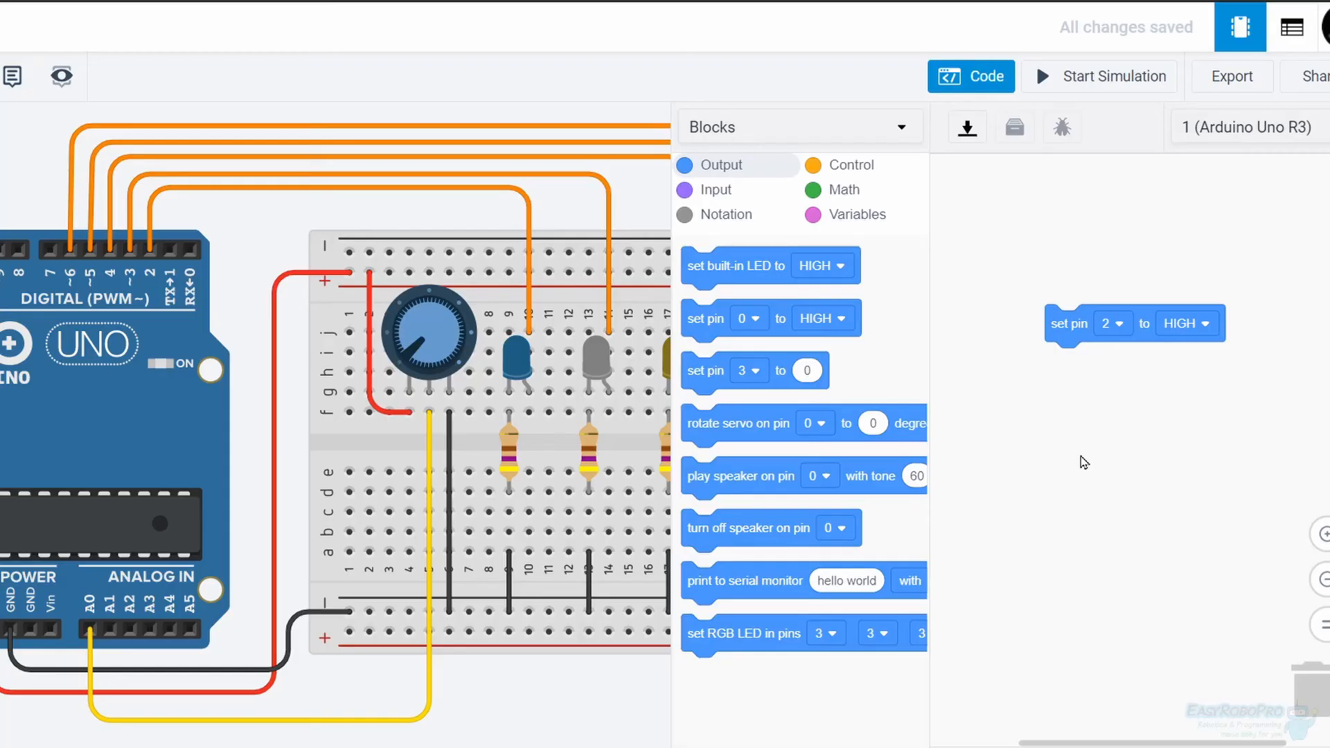
Add an if-then-else block to the program and put the set pin 2 to HIGH block in its then branch.
{"action": "left_click", "coordinate": [812, 164]}
{"action": "left_click_drag", "start_coordinate": [691, 605], "coordinate": [999, 247]}
{"action": "left_click_drag", "start_coordinate": [1145, 318], "coordinate": [1095, 289]}
Insert a less-than comparison as the if condition and use read analog pin A0 as its first operand.
{"action": "left_click", "coordinate": [840, 192]}
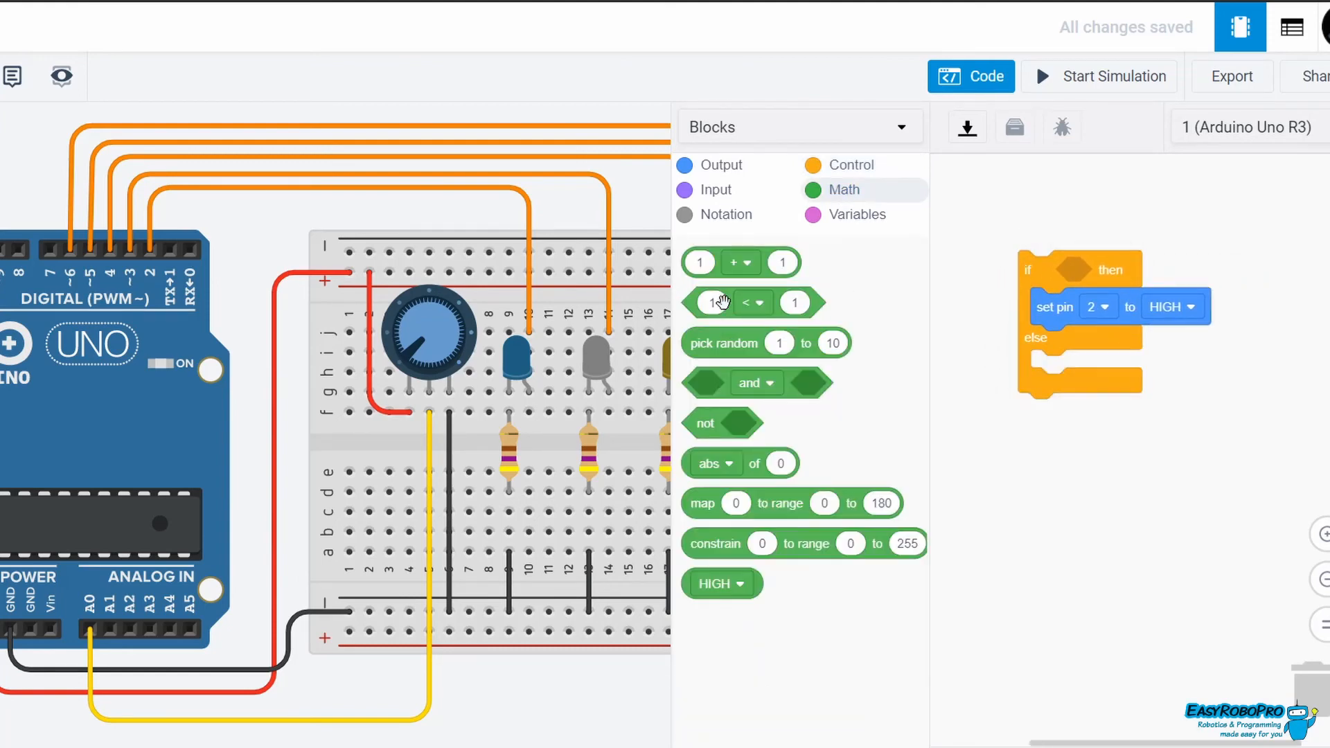
{"action": "left_click_drag", "start_coordinate": [723, 301], "coordinate": [1101, 272]}
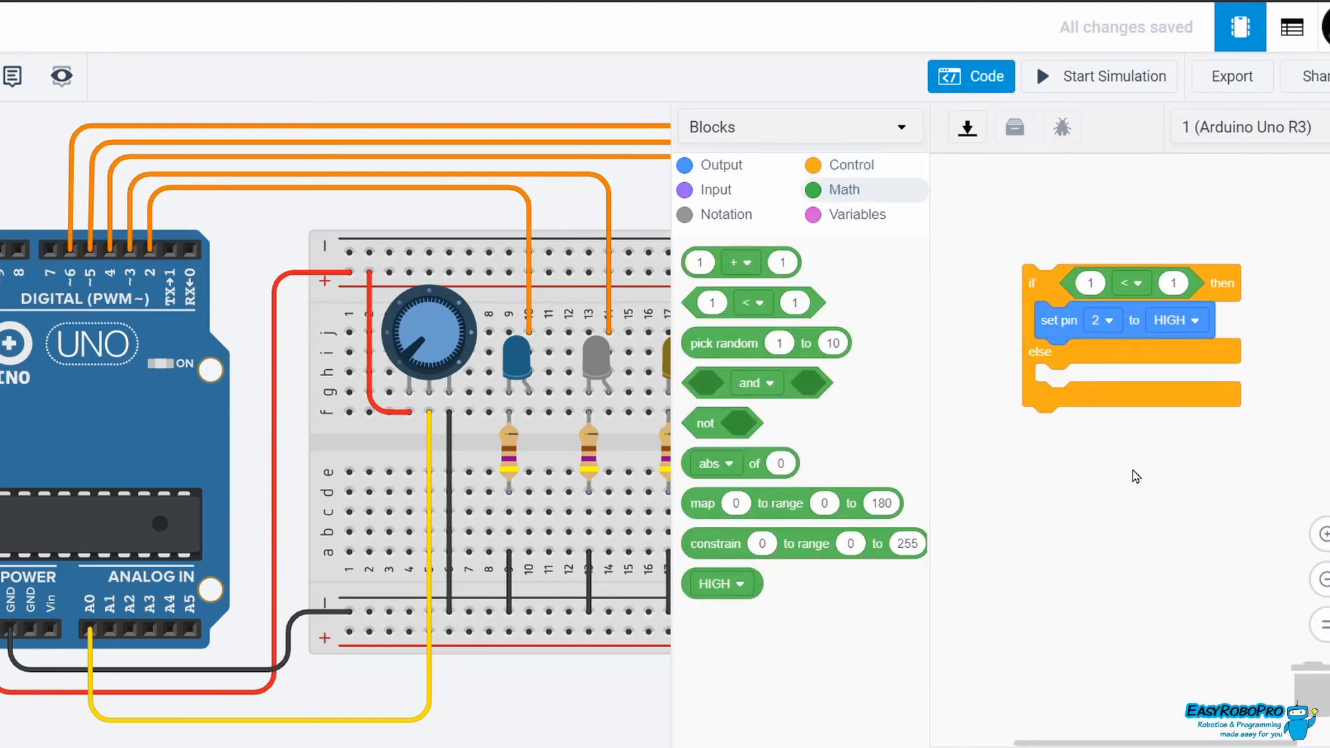
{"action": "left_click", "coordinate": [717, 187]}
{"action": "left_click_drag", "start_coordinate": [735, 303], "coordinate": [1140, 287]}
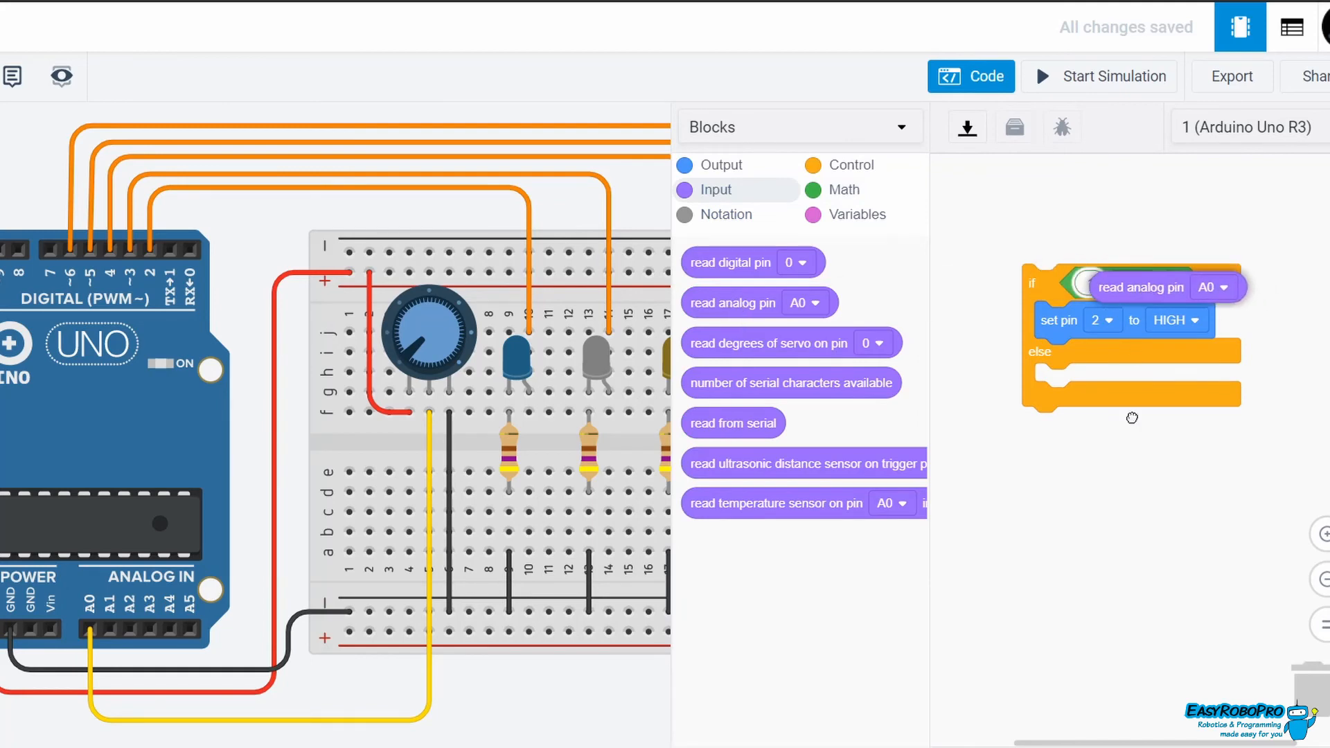
Complete the if condition by setting the second operand of the less-than comparison to 200.
{"action": "left_click_drag", "start_coordinate": [671, 328], "coordinate": [530, 328]}
{"action": "left_click", "coordinate": [1161, 285]}
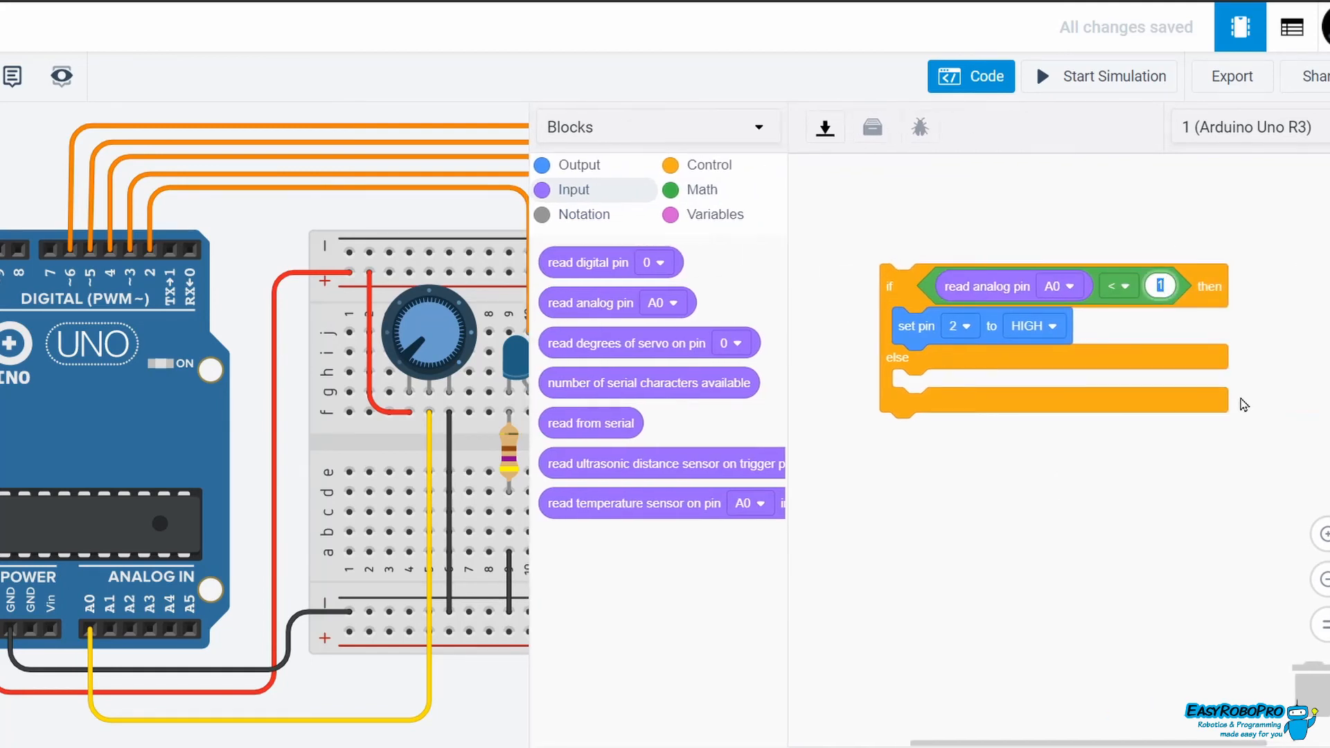
{"action": "type", "text": "200"}
{"action": "key", "text": "Return"}
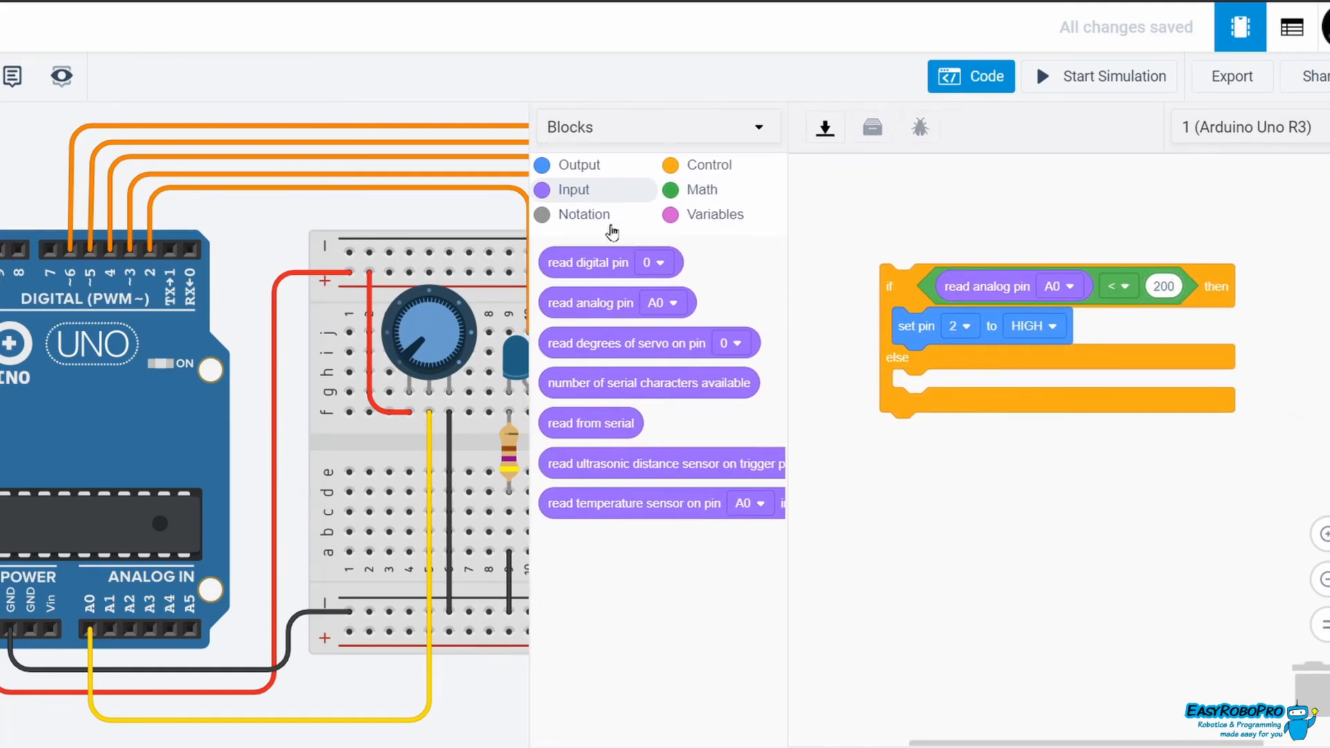
Duplicate the set pin 2 block into the else branch and set the copy to LOW.
{"action": "right_click", "coordinate": [936, 331]}
{"action": "left_click", "coordinate": [949, 351]}
{"action": "left_click_drag", "start_coordinate": [950, 350], "coordinate": [965, 388]}
{"action": "left_click", "coordinate": [1034, 388]}
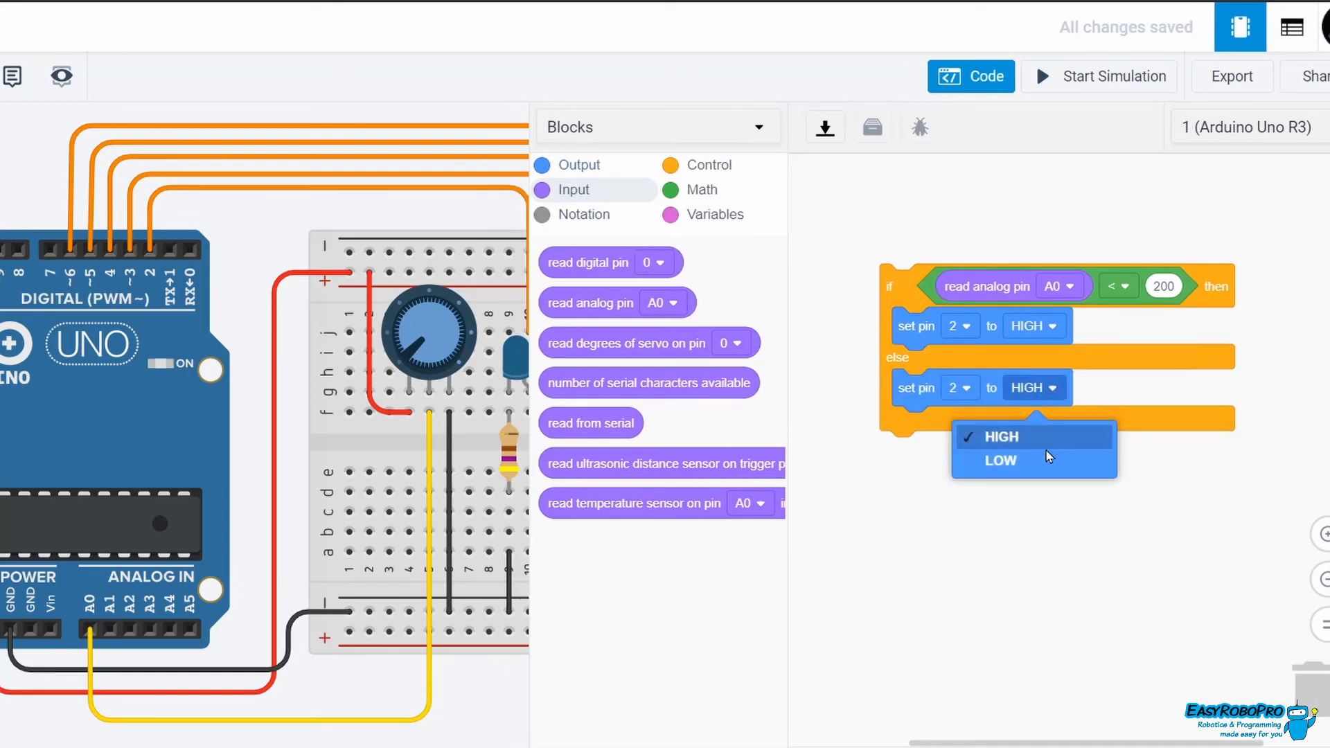
{"action": "left_click", "coordinate": [1048, 459]}
Run the simulation and turn the potentiometer's knob to test the LED on pin 2.
{"action": "left_click", "coordinate": [1061, 81]}
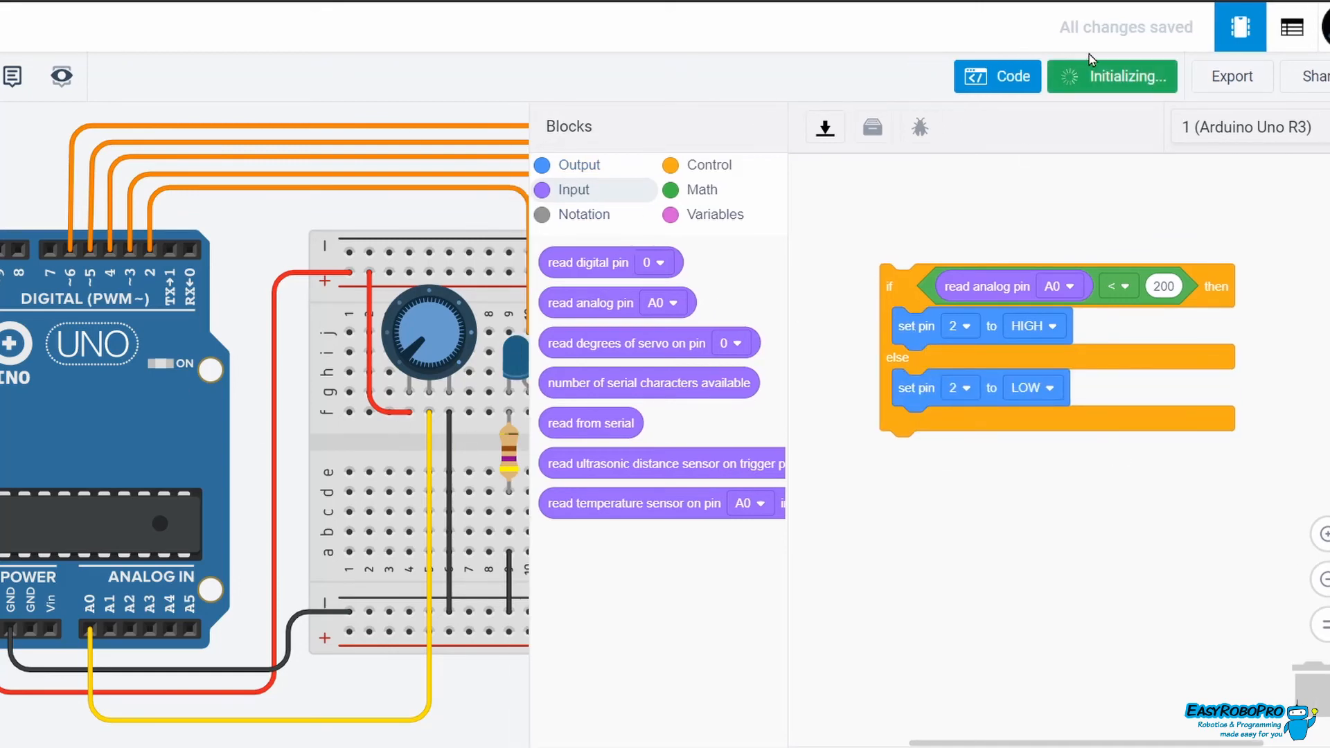
{"action": "left_click_drag", "start_coordinate": [454, 343], "coordinate": [311, 373]}
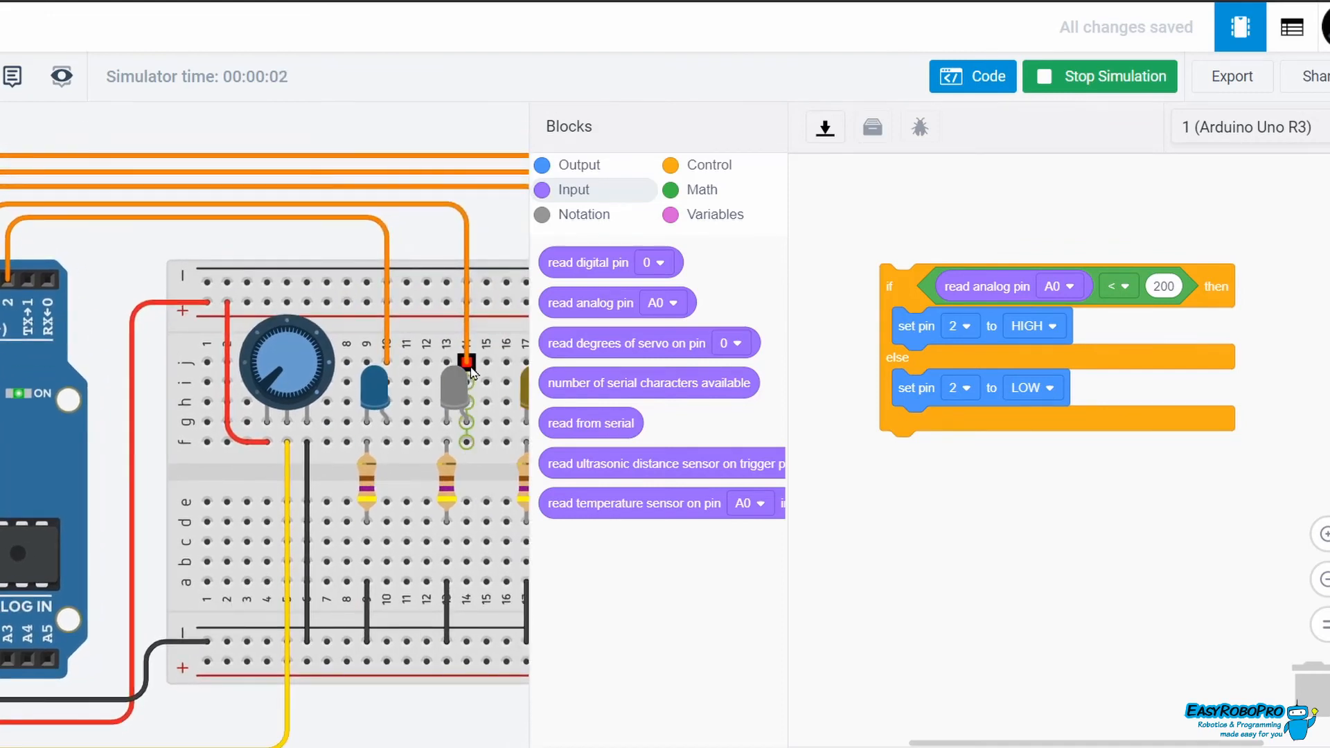
{"action": "left_click_drag", "start_coordinate": [264, 372], "coordinate": [312, 408]}
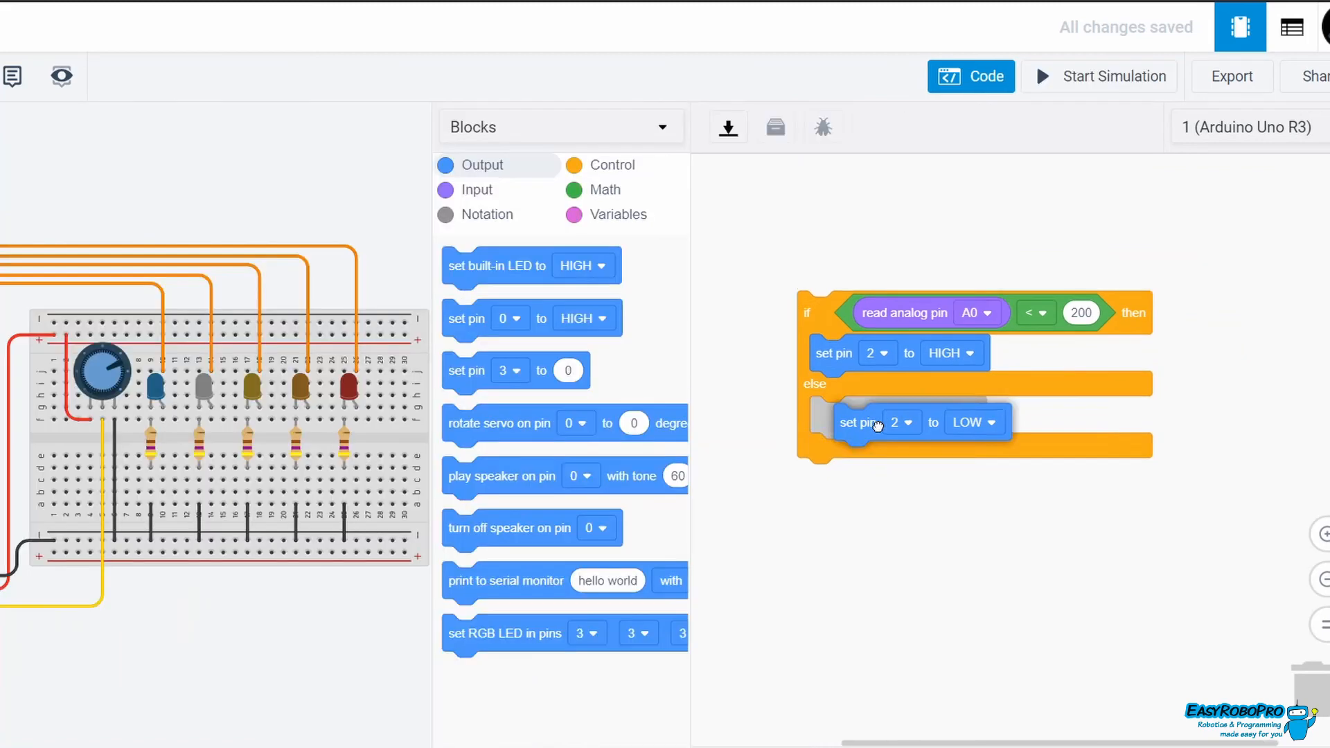
Move the set pin 2 to LOW block out of the else branch and attach it above the if block.
{"action": "left_click_drag", "start_coordinate": [840, 422], "coordinate": [857, 313]}
{"action": "left_click", "coordinate": [603, 165]}
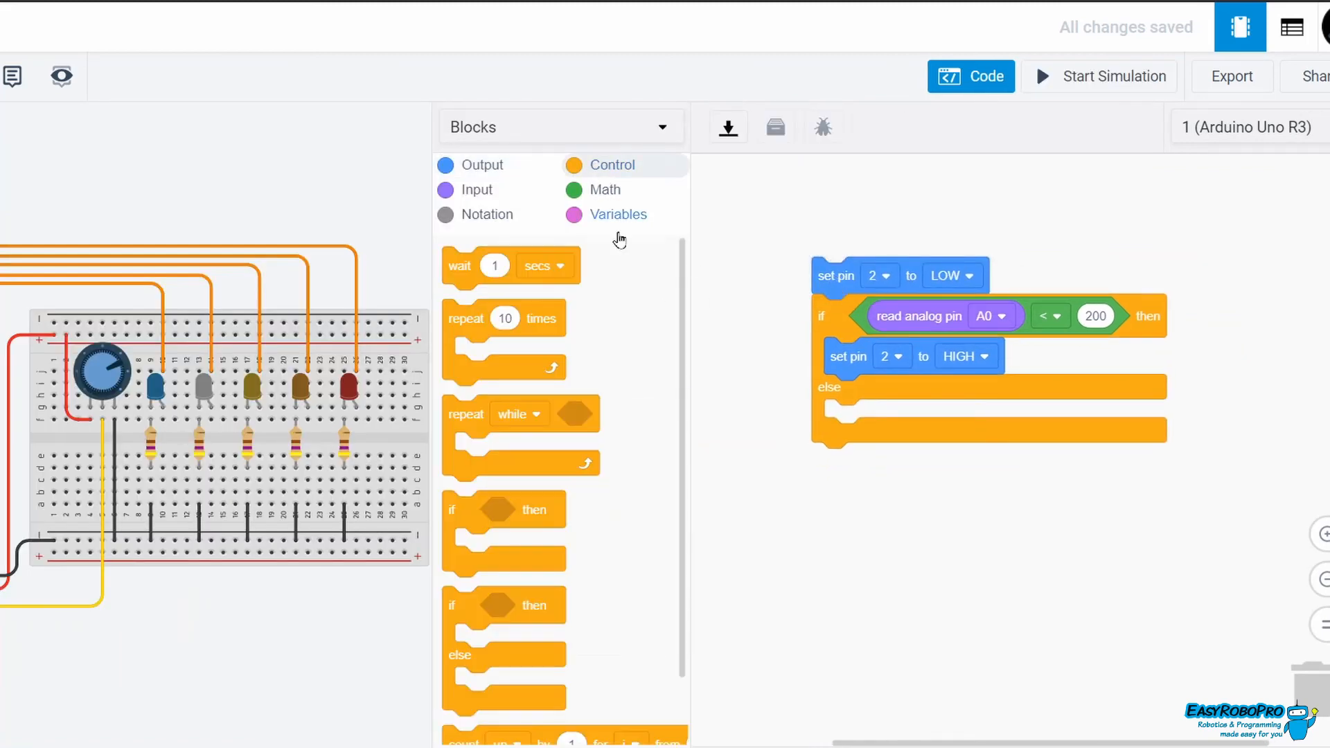
{"action": "left_click_drag", "start_coordinate": [457, 609], "coordinate": [1308, 651]}
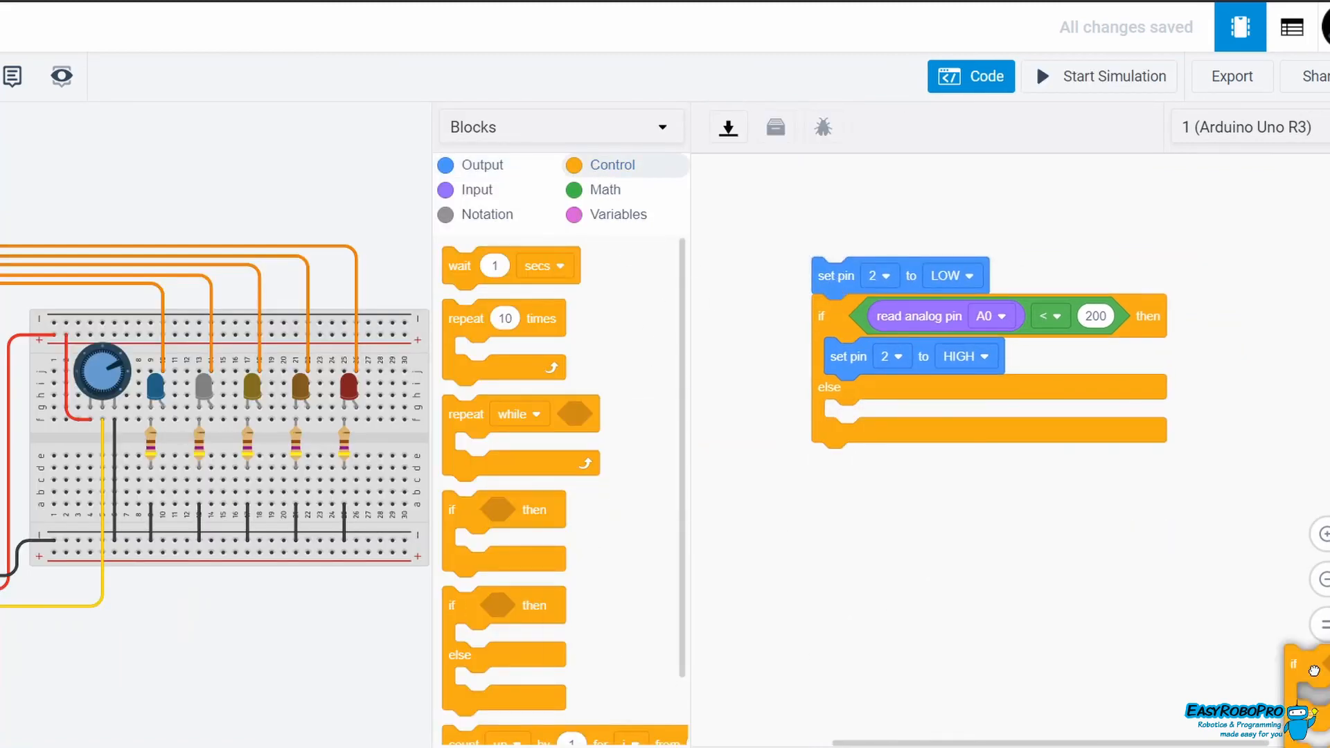
Duplicate the if-else block into its own else branch and set the copy's output block to pin 3.
{"action": "right_click", "coordinate": [823, 316]}
{"action": "left_click", "coordinate": [850, 332]}
{"action": "left_click", "coordinate": [839, 403]}
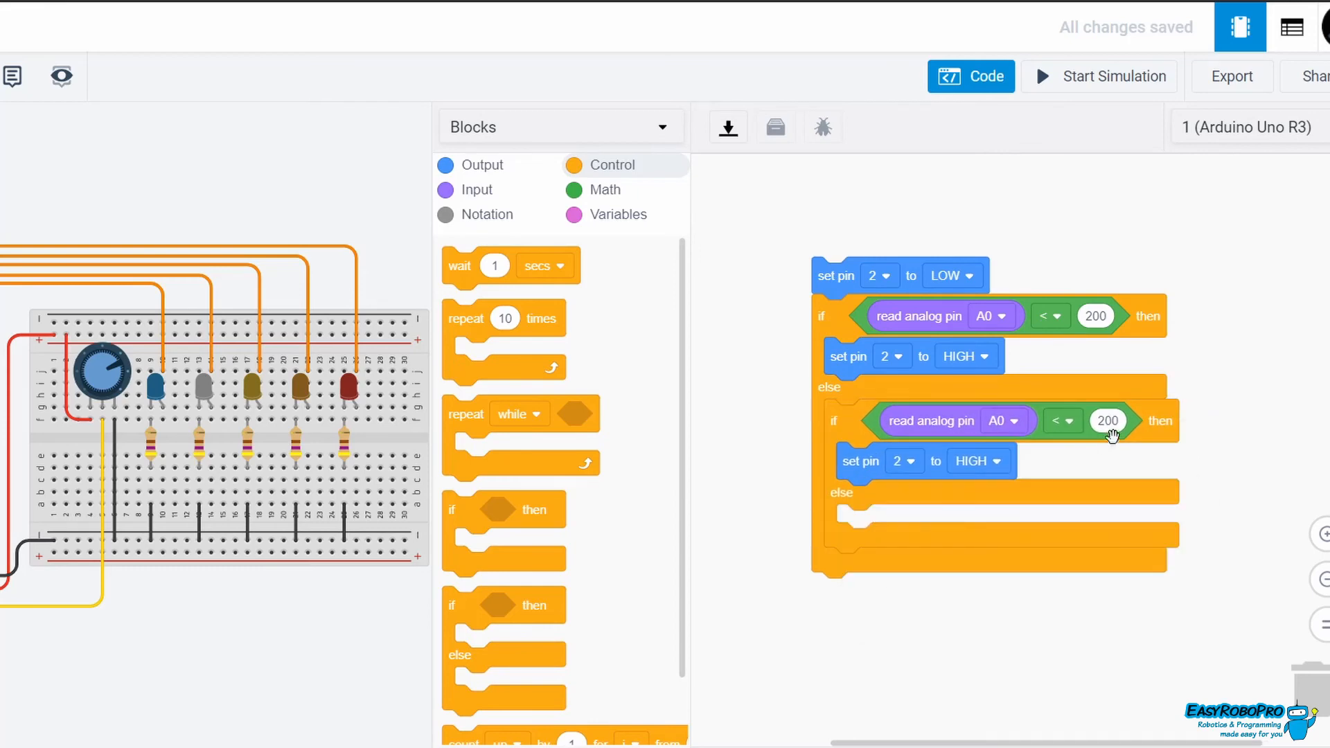
{"action": "left_click", "coordinate": [911, 469]}
{"action": "left_click", "coordinate": [894, 587]}
Nest a copy of the pin 3 if-else block in its else branch and change the copy's output to pin 4.
{"action": "left_click_drag", "start_coordinate": [1091, 616], "coordinate": [1065, 542]}
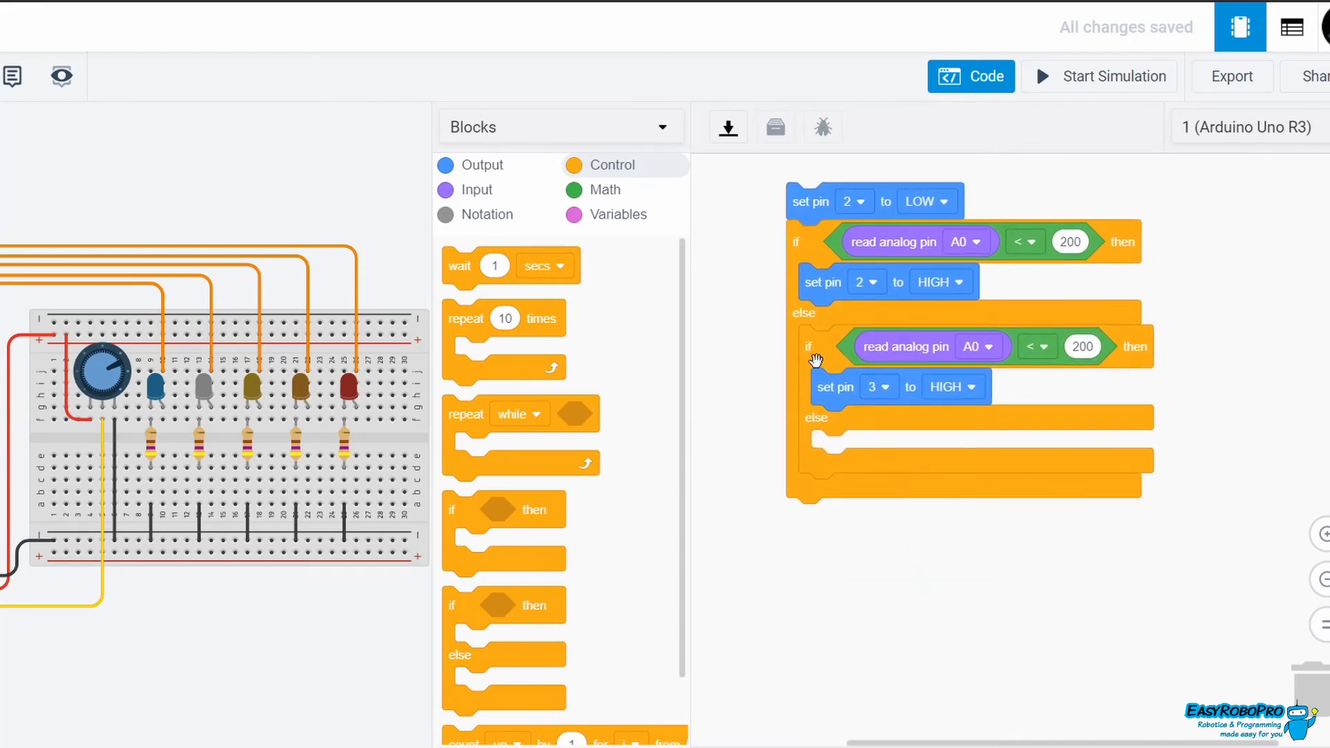
{"action": "right_click", "coordinate": [813, 361]}
{"action": "left_click", "coordinate": [836, 375]}
{"action": "left_click", "coordinate": [822, 434]}
{"action": "left_click", "coordinate": [898, 497]}
{"action": "left_click", "coordinate": [847, 253]}
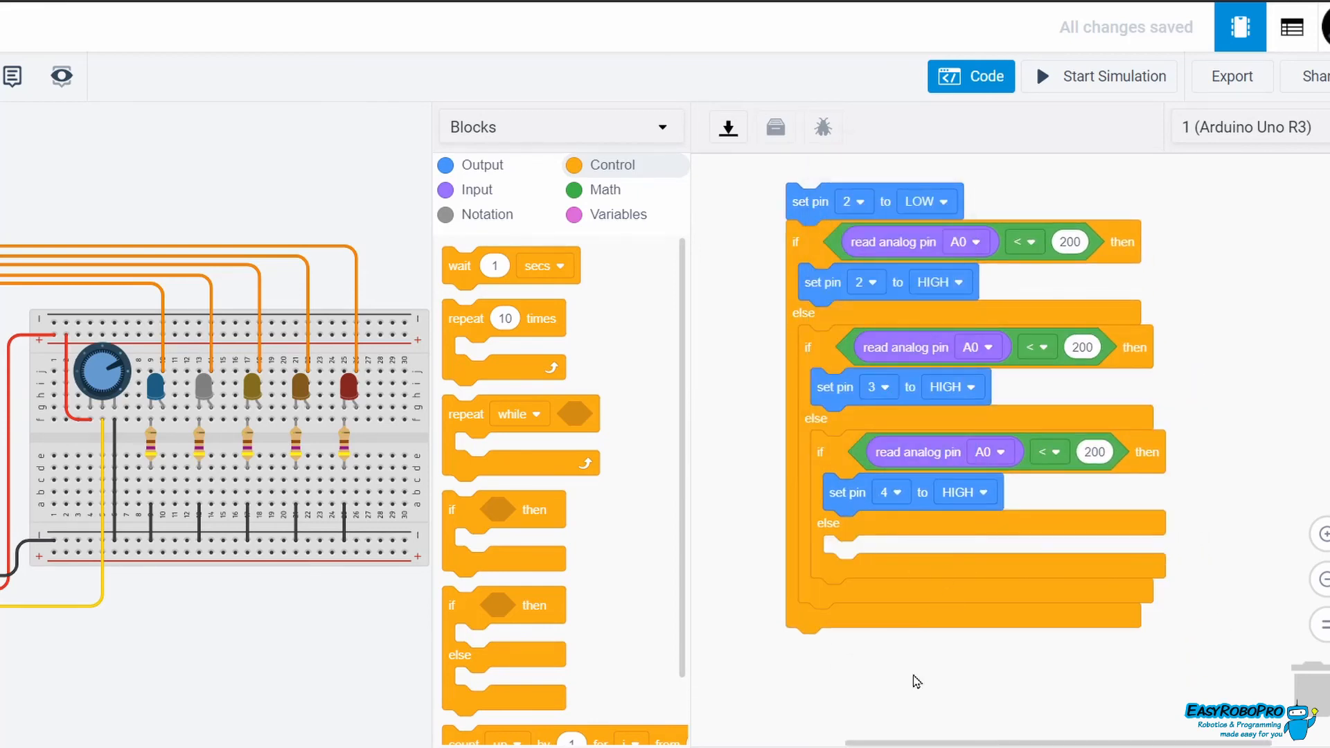
Nest a copy of the pin 4 if-else block in its else branch and change the copy's output to pin 5.
{"action": "left_click_drag", "start_coordinate": [914, 679], "coordinate": [905, 651]}
{"action": "right_click", "coordinate": [814, 422]}
{"action": "left_click", "coordinate": [837, 441]}
{"action": "left_click", "coordinate": [840, 518]}
{"action": "left_click_drag", "start_coordinate": [988, 733], "coordinate": [988, 605]}
{"action": "left_click", "coordinate": [897, 447]}
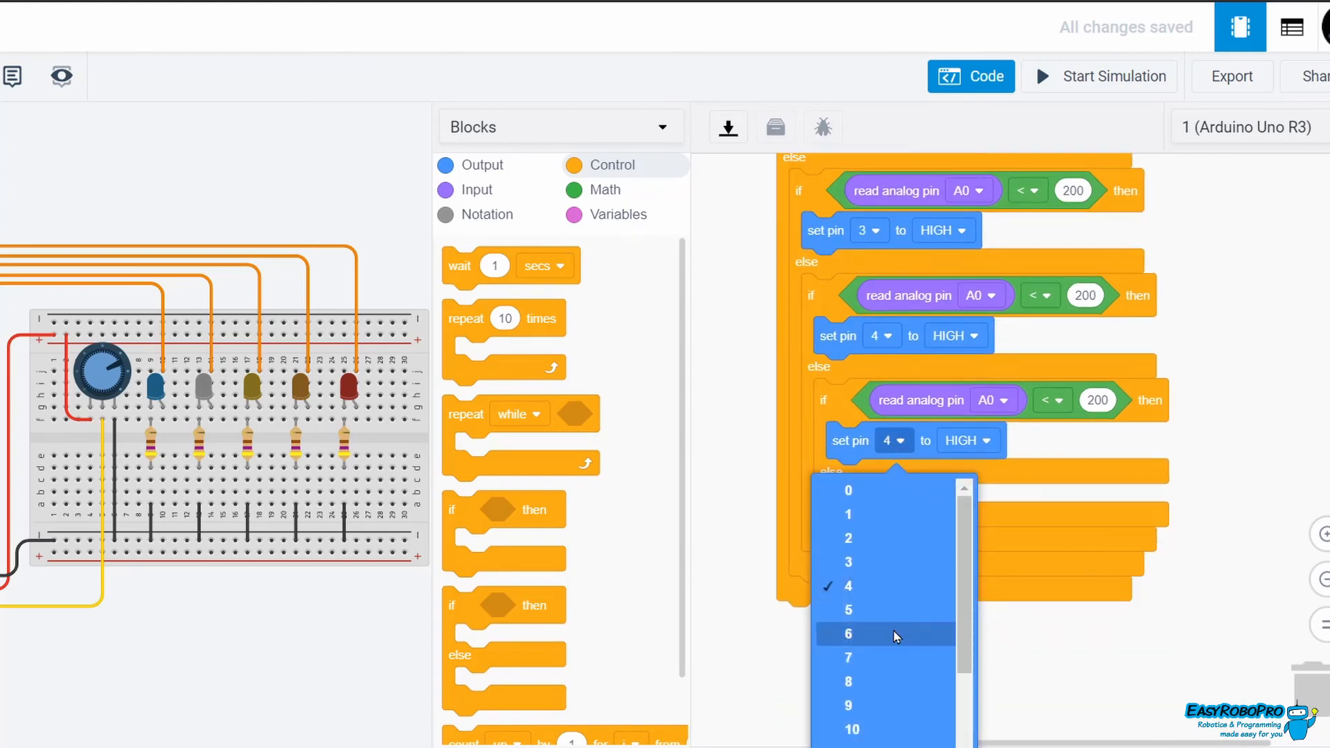
{"action": "left_click", "coordinate": [884, 612]}
Duplicate the set pin 5 to HIGH block into the innermost else branch and change the copy to pin 6.
{"action": "right_click", "coordinate": [847, 455]}
{"action": "left_click", "coordinate": [869, 472]}
{"action": "left_click", "coordinate": [878, 499]}
{"action": "left_click", "coordinate": [892, 499]}
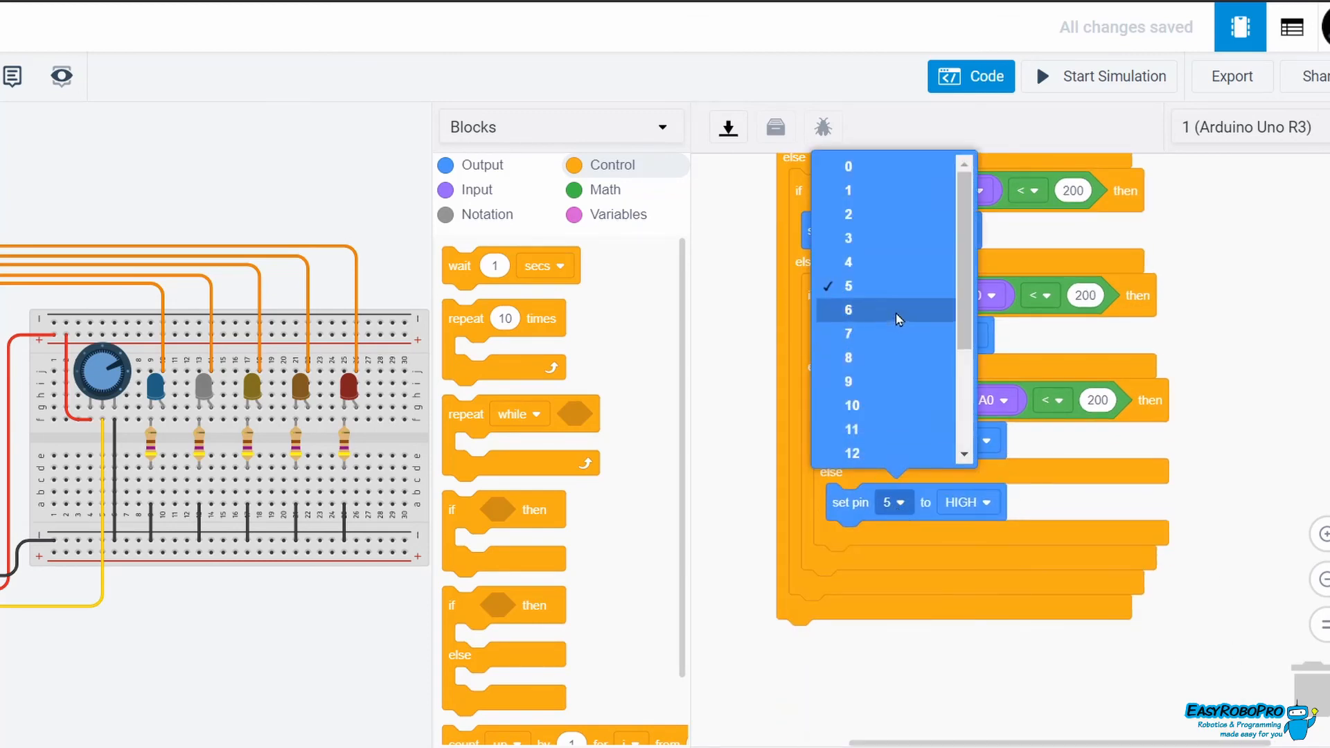
{"action": "left_click", "coordinate": [874, 309]}
Set the comparison thresholds of the three nested if conditions for pins 3, 4 and 5 to 400, 600 and 800.
{"action": "scroll", "coordinate": [1071, 317], "scroll_direction": "up", "scroll_amount": 2}
{"action": "left_click", "coordinate": [1048, 312]}
{"action": "type", "text": "400"}
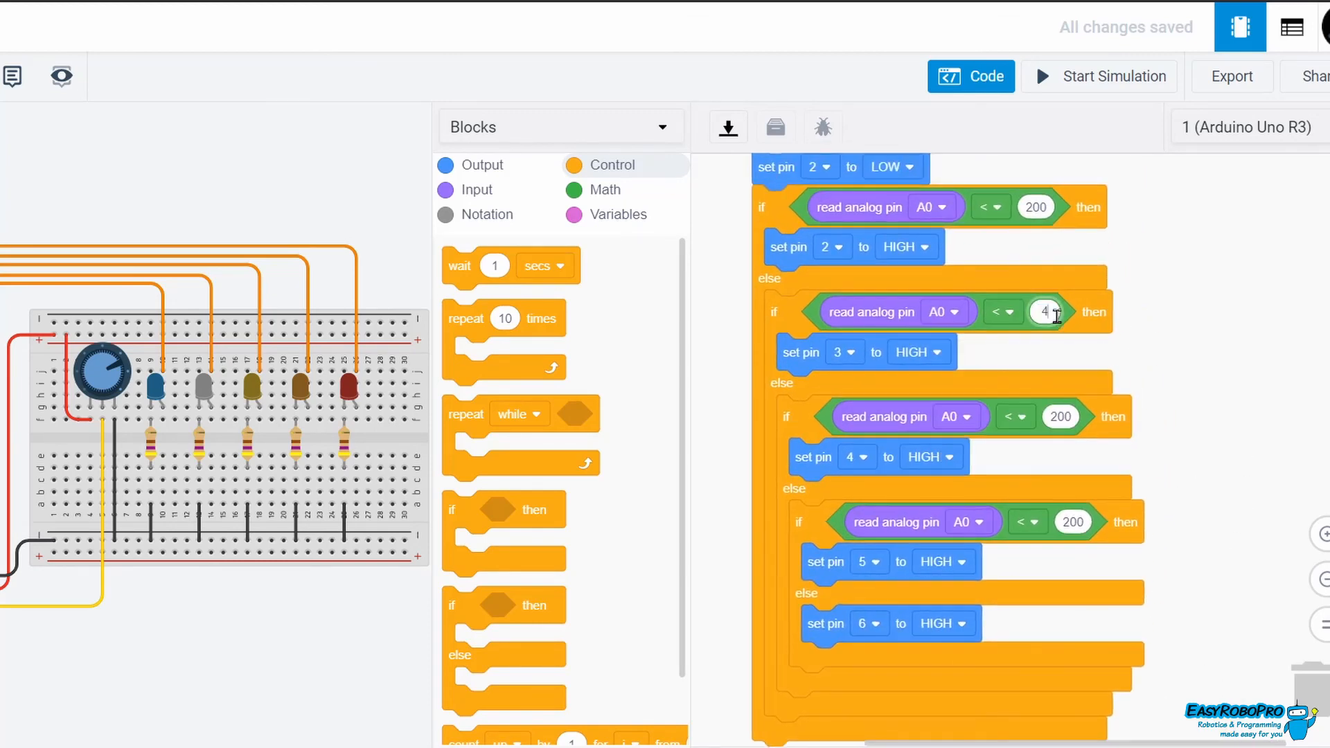
{"action": "left_click", "coordinate": [1060, 416]}
{"action": "type", "text": "600"}
{"action": "left_click", "coordinate": [1074, 525]}
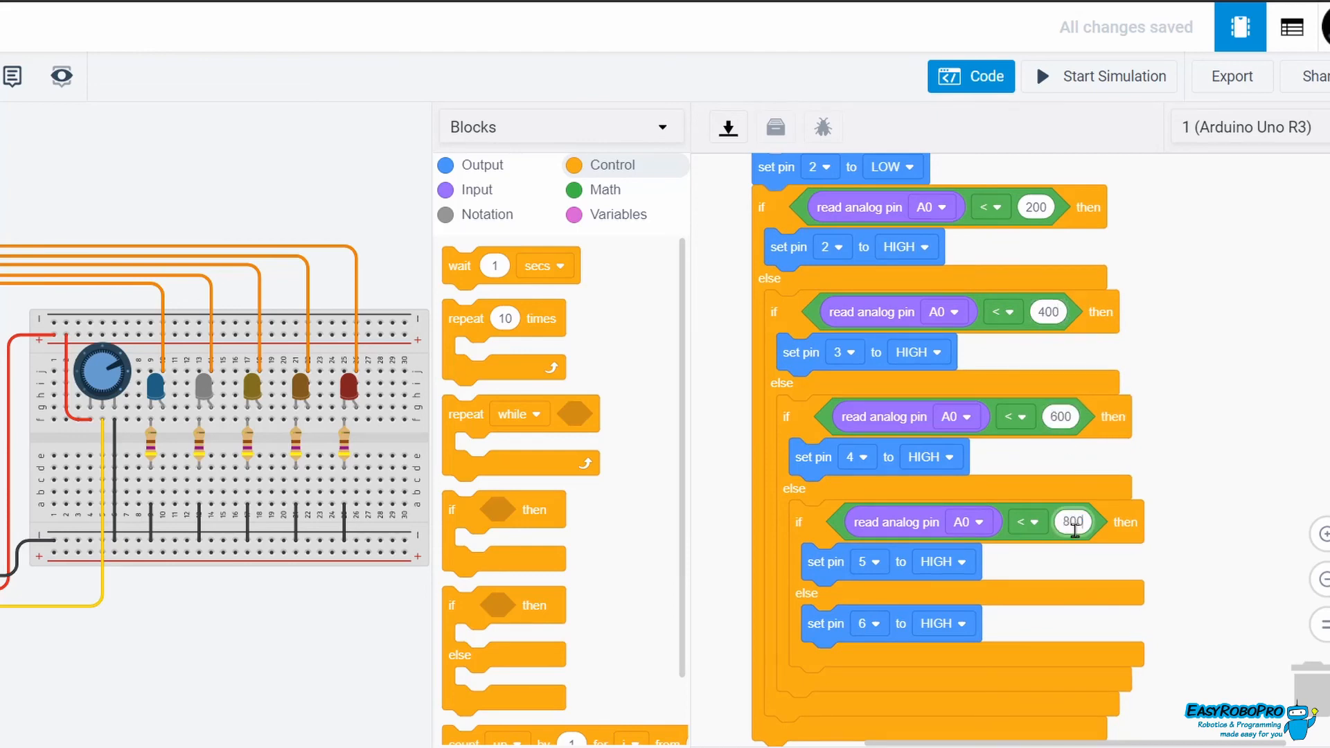
{"action": "left_click", "coordinate": [1192, 447]}
Add four set pin blocks at the start of the program, above the set pin 2 to LOW block.
{"action": "left_click_drag", "start_coordinate": [1230, 362], "coordinate": [1242, 560]}
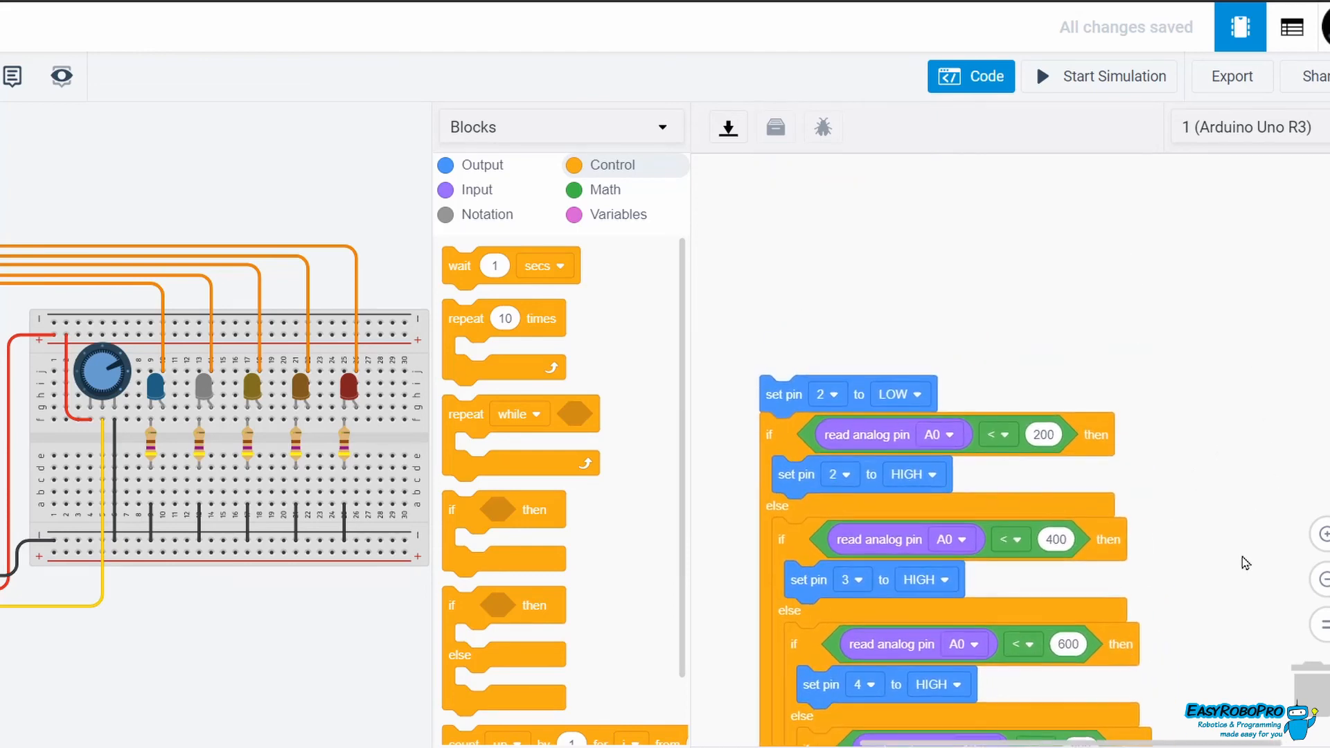
{"action": "left_click", "coordinate": [482, 167]}
{"action": "left_click_drag", "start_coordinate": [476, 324], "coordinate": [807, 357]}
{"action": "left_click_drag", "start_coordinate": [476, 299], "coordinate": [840, 277]}
{"action": "left_click_drag", "start_coordinate": [475, 321], "coordinate": [869, 239]}
Set the first block of the program to pin 2 LOW and the second to pin 3 LOW.
{"action": "left_click", "coordinate": [904, 238]}
{"action": "left_click", "coordinate": [855, 331]}
{"action": "left_click", "coordinate": [973, 238]}
{"action": "left_click", "coordinate": [1033, 316]}
{"action": "left_click", "coordinate": [901, 275]}
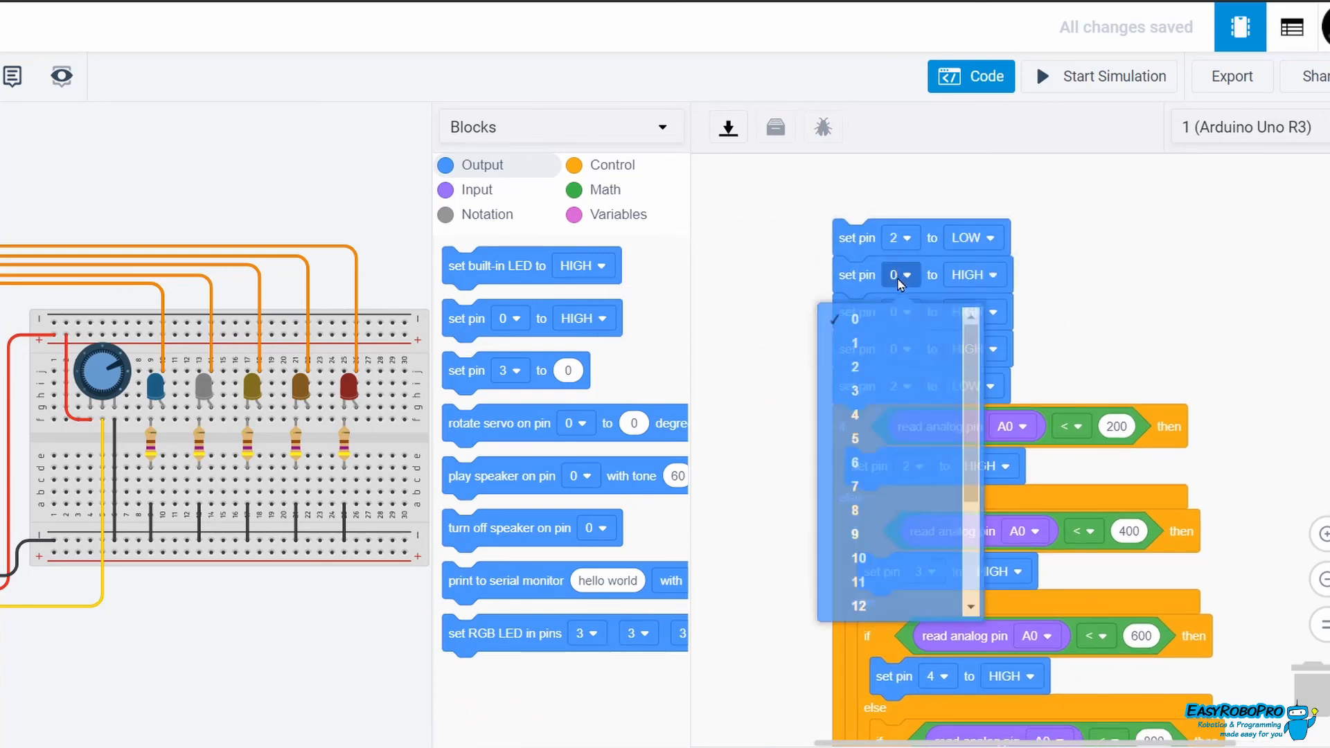
{"action": "left_click", "coordinate": [855, 393]}
{"action": "left_click", "coordinate": [973, 275]}
{"action": "left_click", "coordinate": [1032, 346]}
Set the third and fourth blocks to pins 4 and 5 at LOW, and change the fifth block to pin 6.
{"action": "left_click", "coordinate": [898, 312]}
{"action": "left_click", "coordinate": [855, 451]}
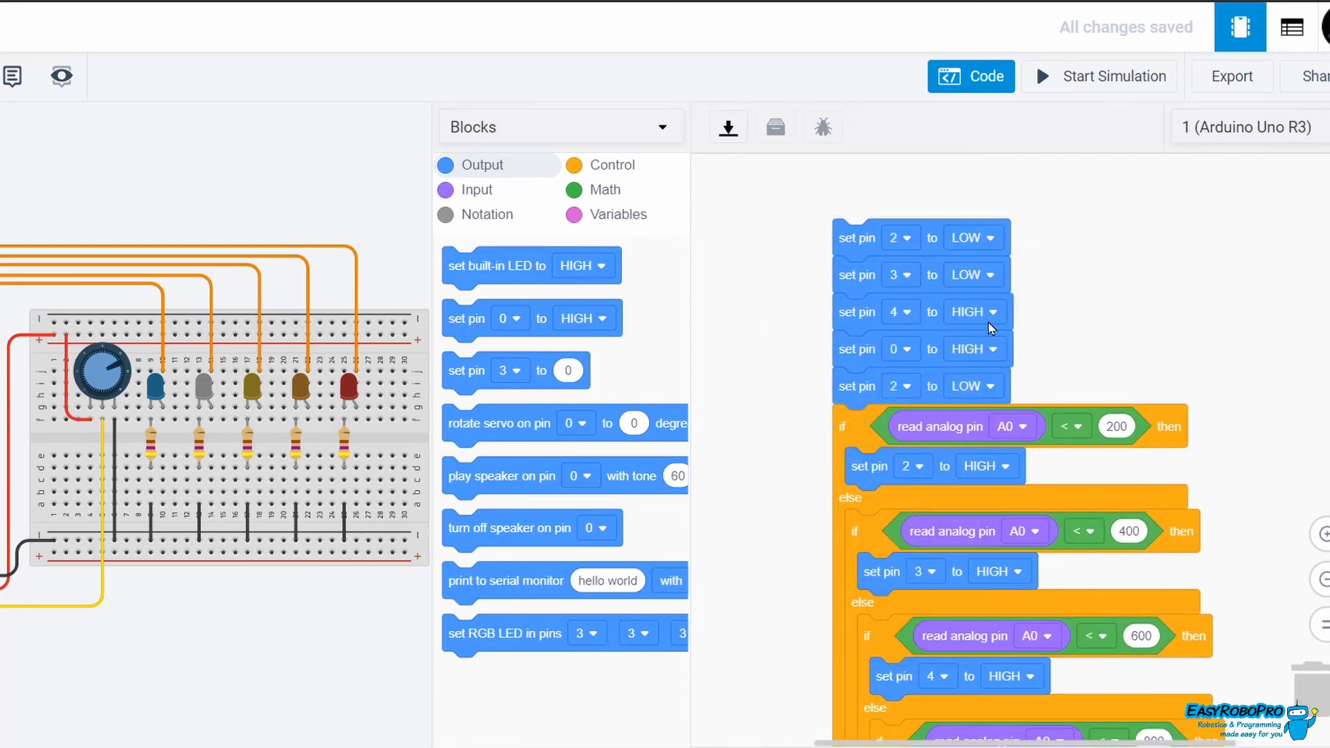
{"action": "left_click", "coordinate": [973, 312]}
{"action": "left_click", "coordinate": [1023, 385]}
{"action": "left_click", "coordinate": [901, 349]}
{"action": "left_click", "coordinate": [886, 516]}
{"action": "left_click", "coordinate": [974, 349]}
{"action": "left_click", "coordinate": [939, 418]}
{"action": "left_click", "coordinate": [901, 386]}
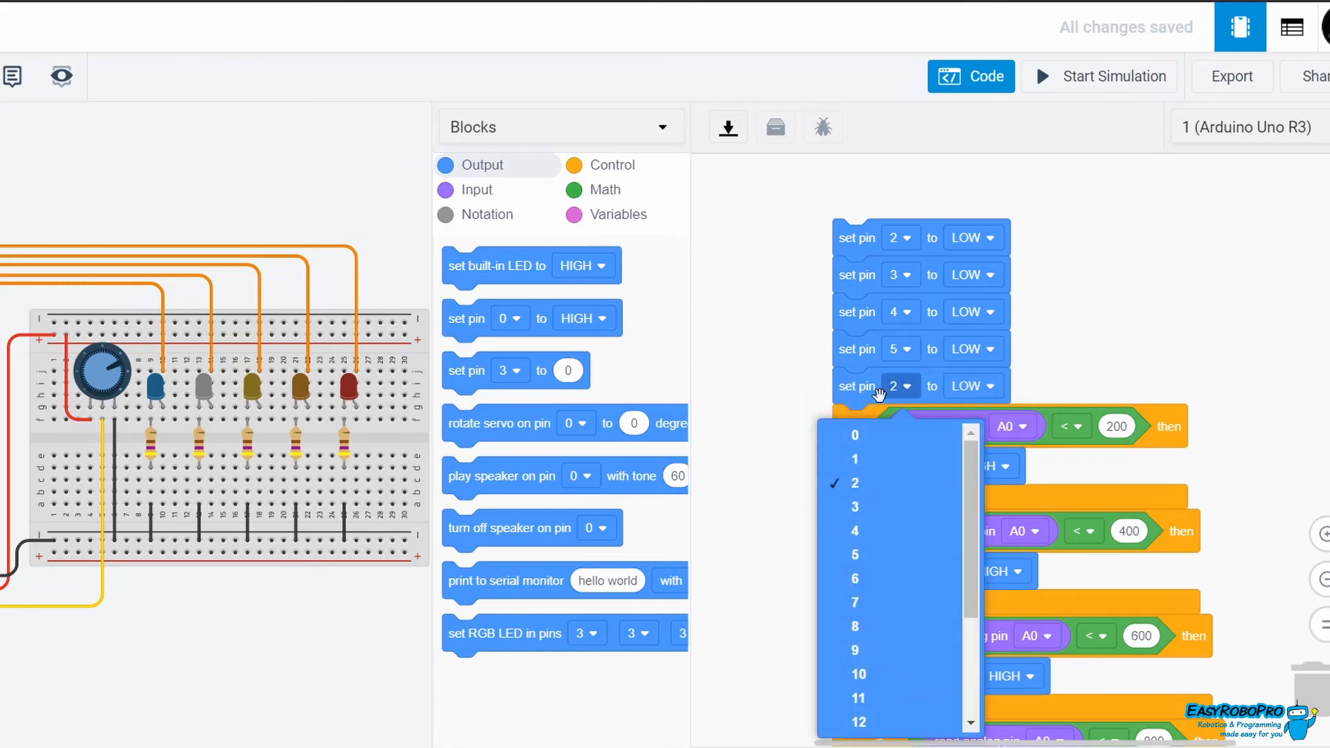
{"action": "left_click", "coordinate": [856, 578]}
Run the simulation of the finished program and turn the potentiometer's knob to test which LED lights.
{"action": "scroll", "coordinate": [1317, 444], "scroll_direction": "down", "scroll_amount": 1}
{"action": "left_click_drag", "start_coordinate": [1314, 439], "coordinate": [1290, 227]}
{"action": "left_click", "coordinate": [1325, 579]}
{"action": "left_click", "coordinate": [1325, 579]}
{"action": "left_click", "coordinate": [1325, 579]}
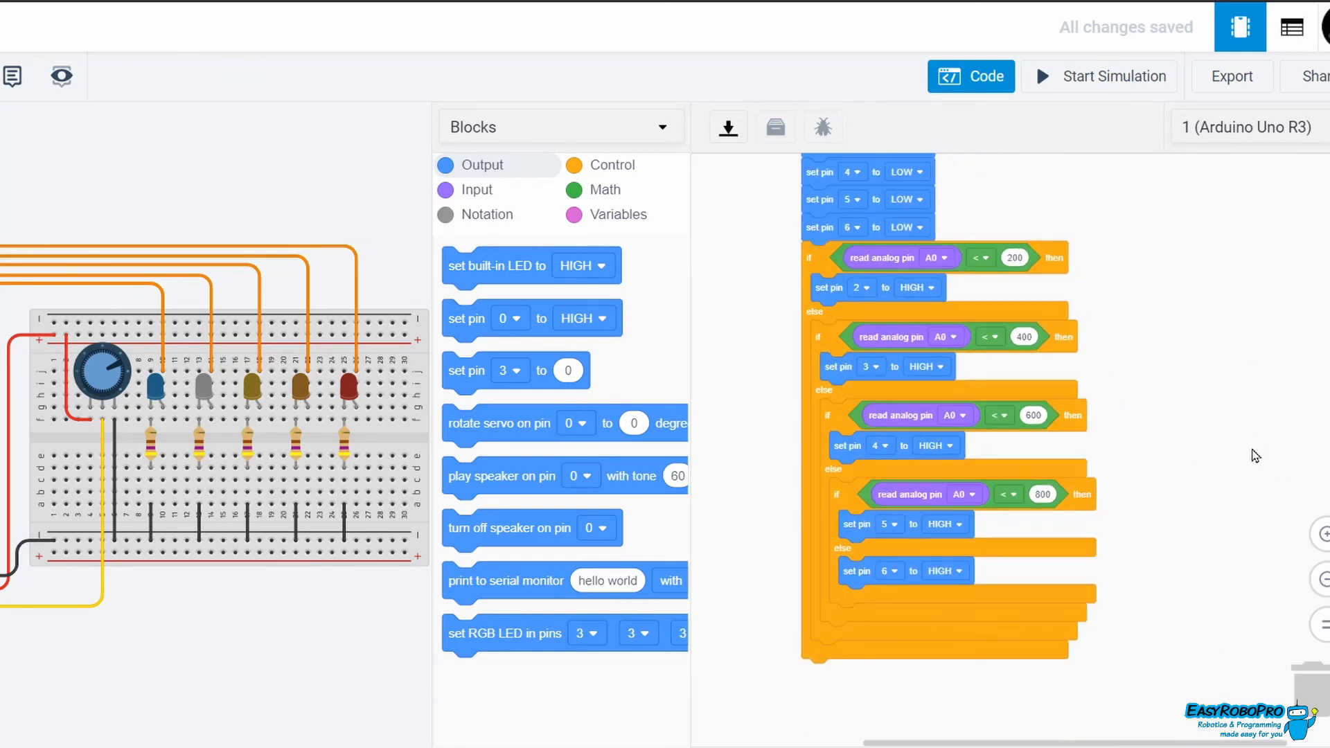
{"action": "left_click_drag", "start_coordinate": [1254, 447], "coordinate": [1229, 505]}
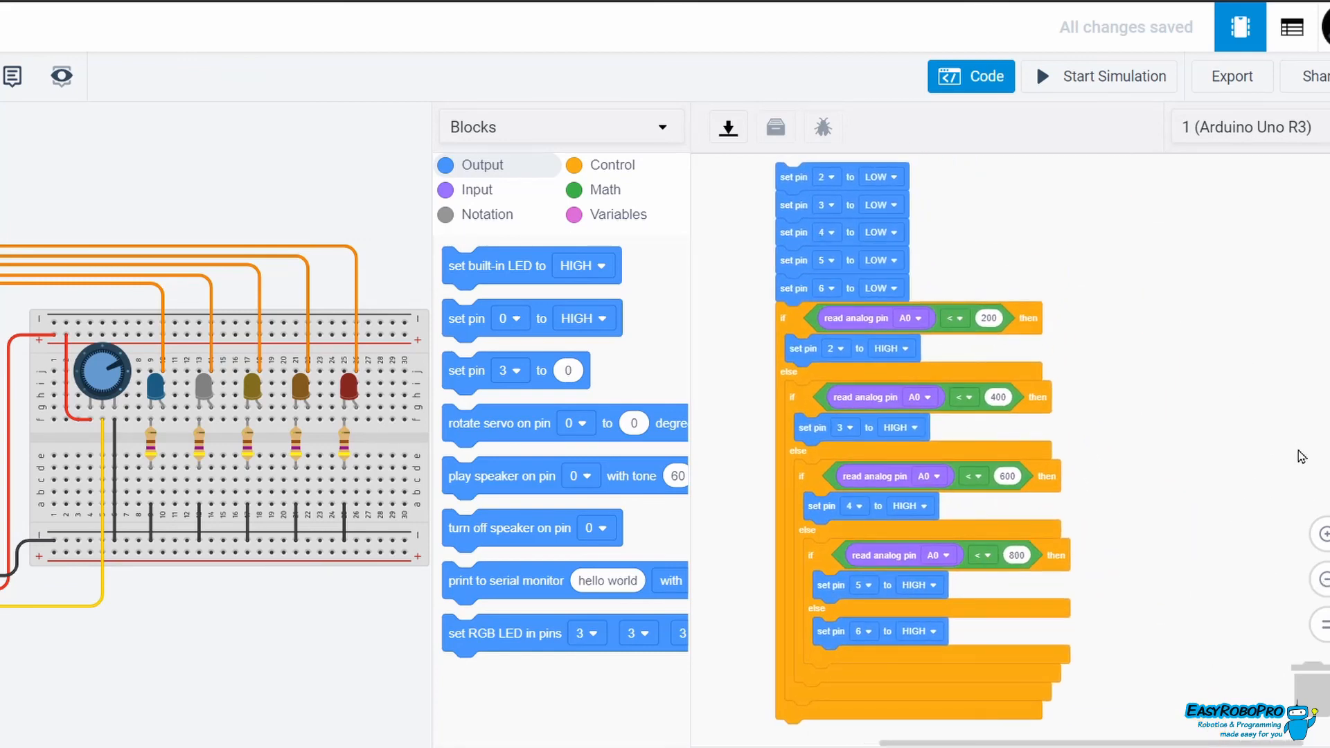
{"action": "left_click_drag", "start_coordinate": [1299, 451], "coordinate": [1307, 454]}
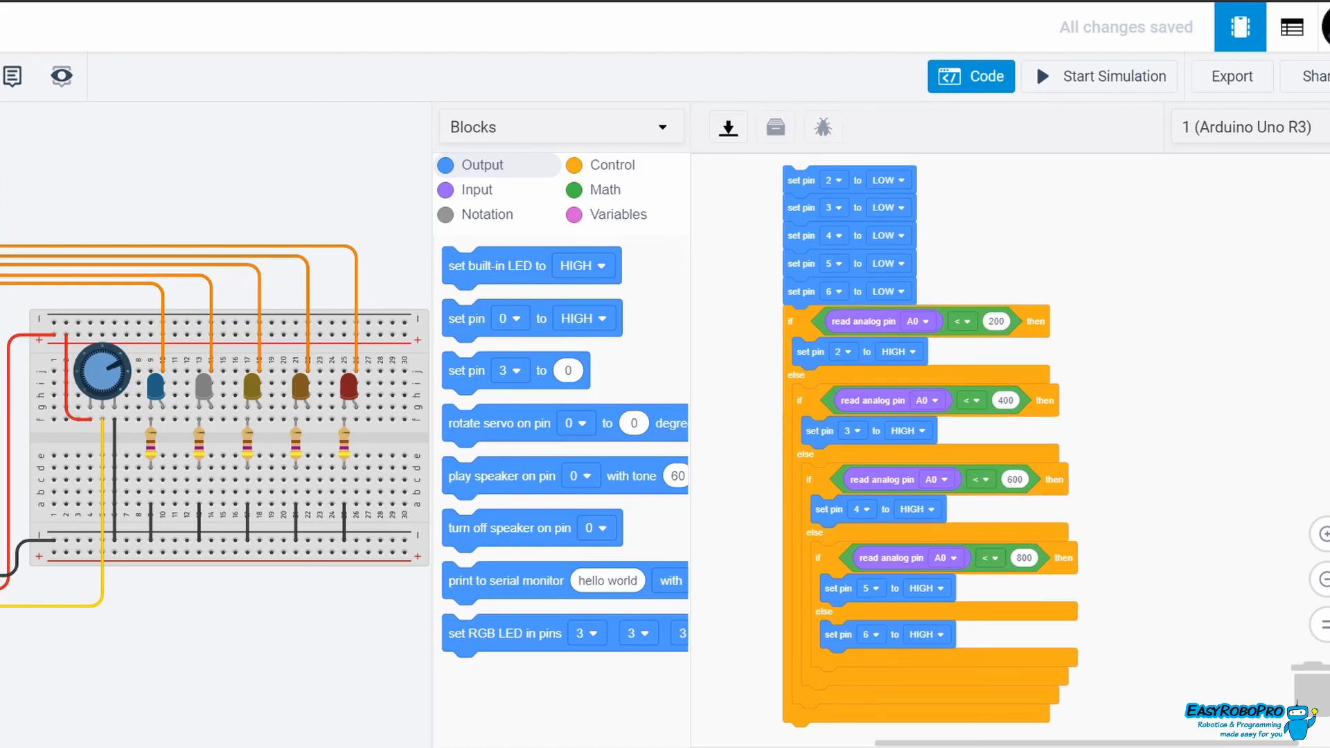
{"action": "left_click", "coordinate": [1164, 74]}
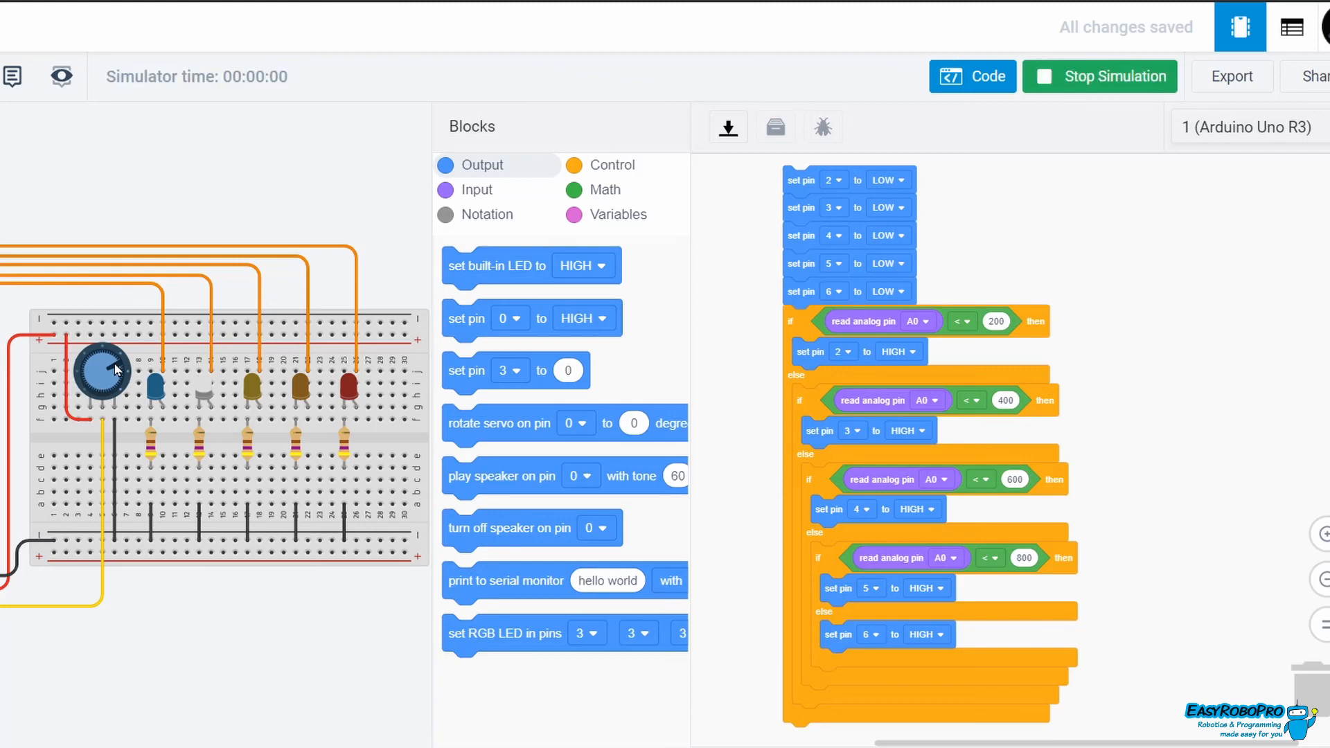
{"action": "left_click_drag", "start_coordinate": [116, 369], "coordinate": [114, 416]}
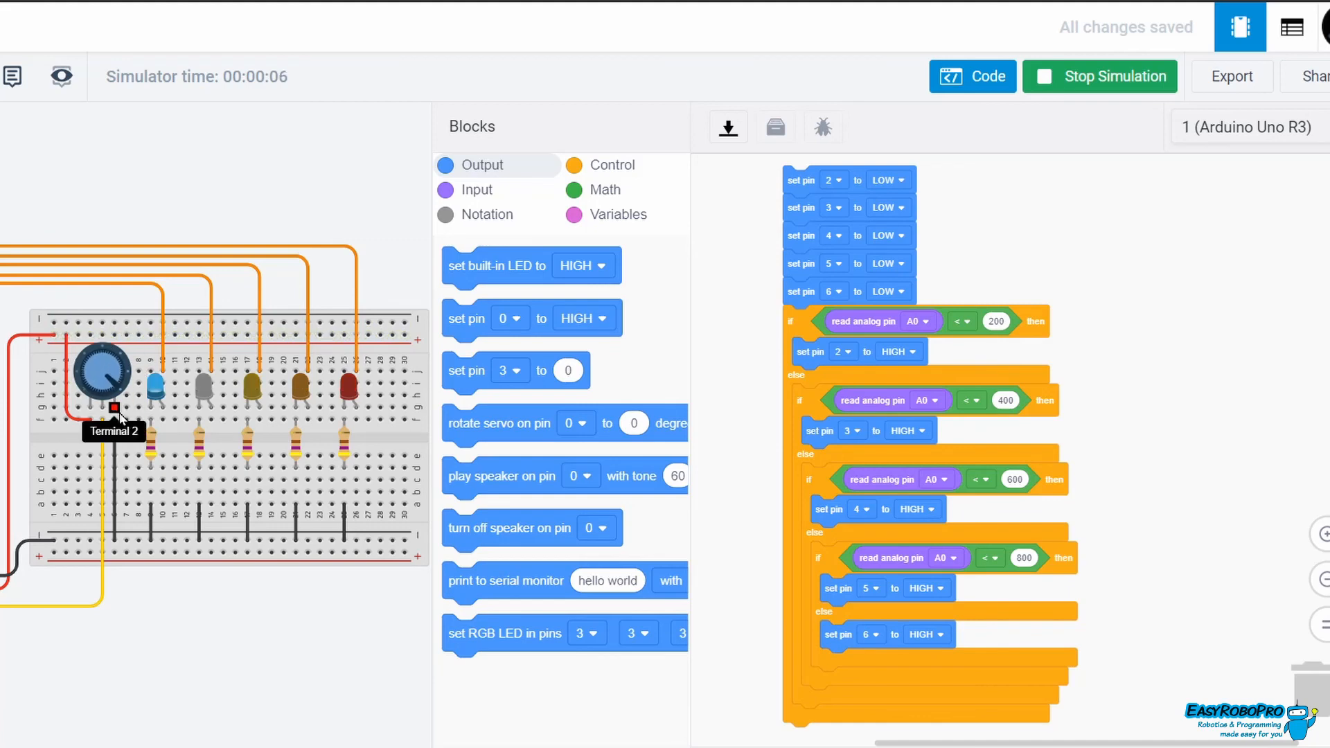